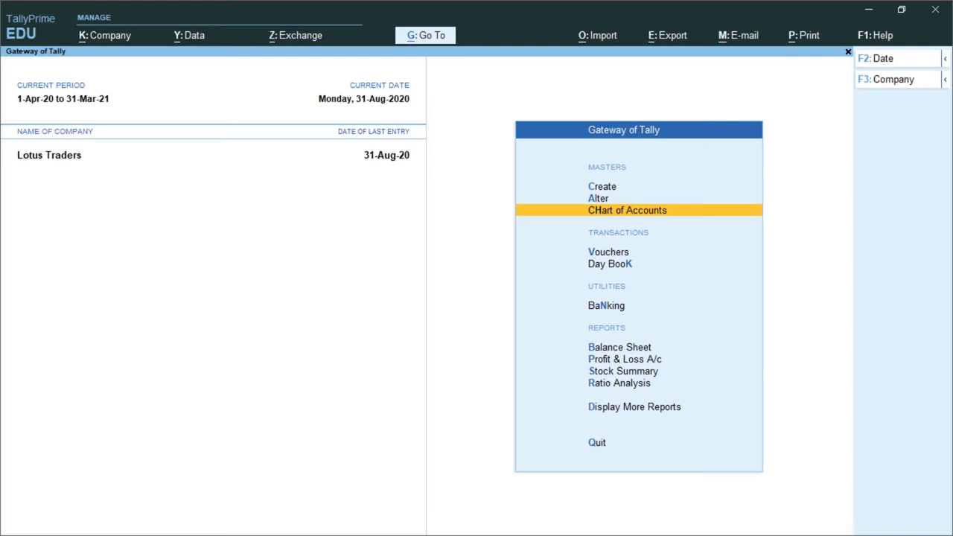
Start a payment voucher and set its voucher date to 1-8-2020, keeping the proposed effective date.
key(Down)
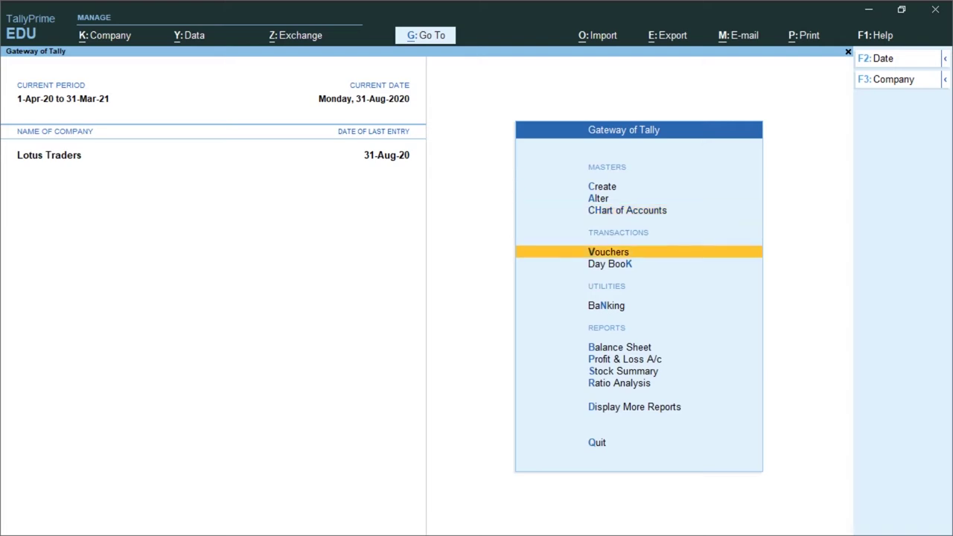
key(Return)
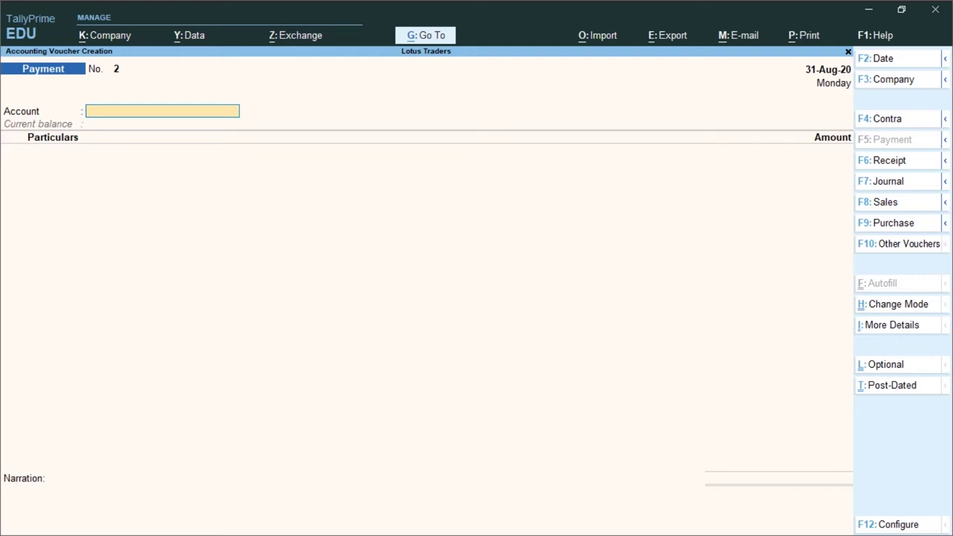
key(F2)
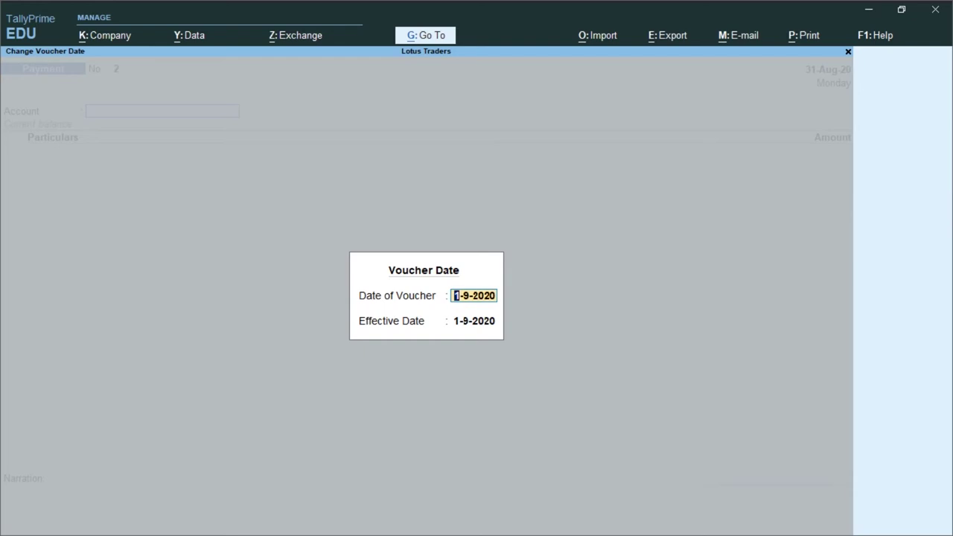
text(1-8)
key(Return)
key(Return)
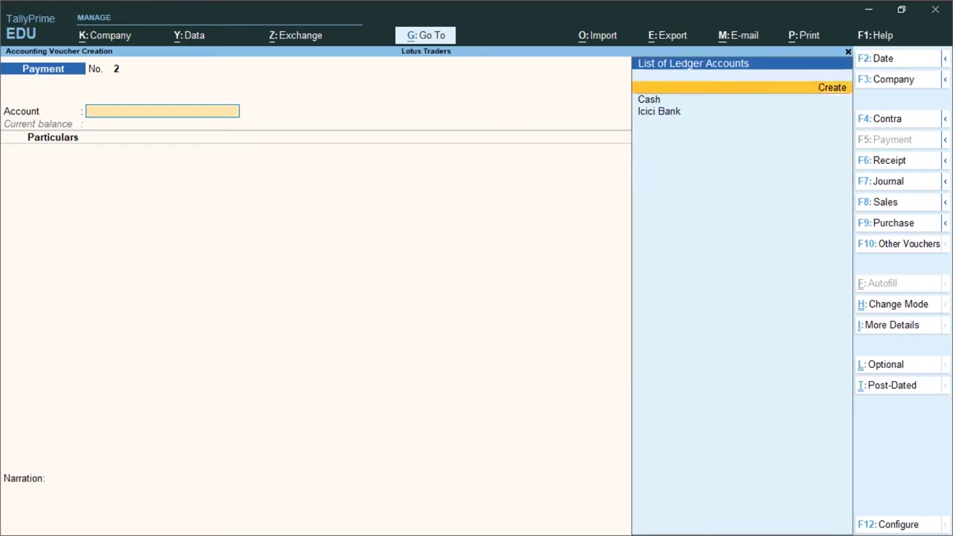
Choose Icici Bank as the payment account and Tarak Trader as the ledger being paid.
key(Down)
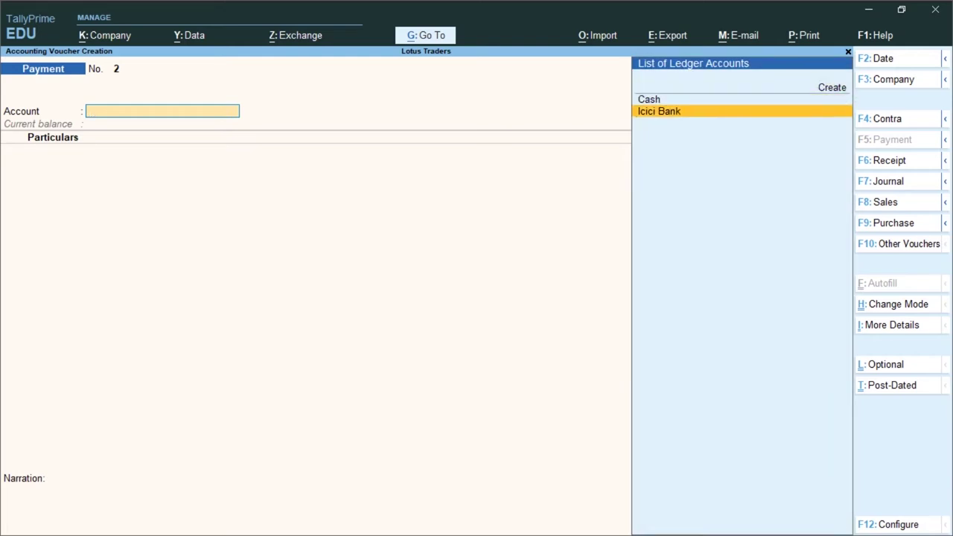
key(Return)
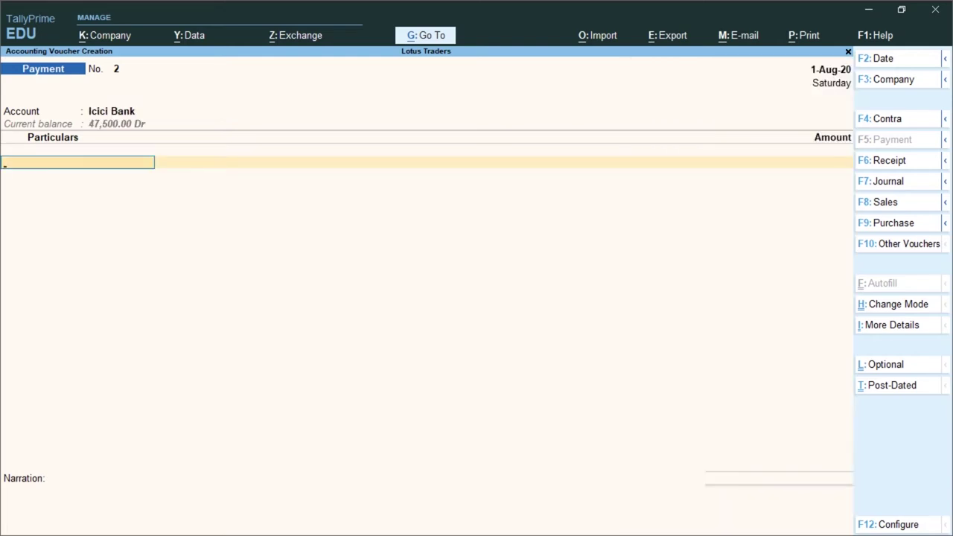
key(Down)
key(Down)
key(Down)
key(Down)
key(Down)
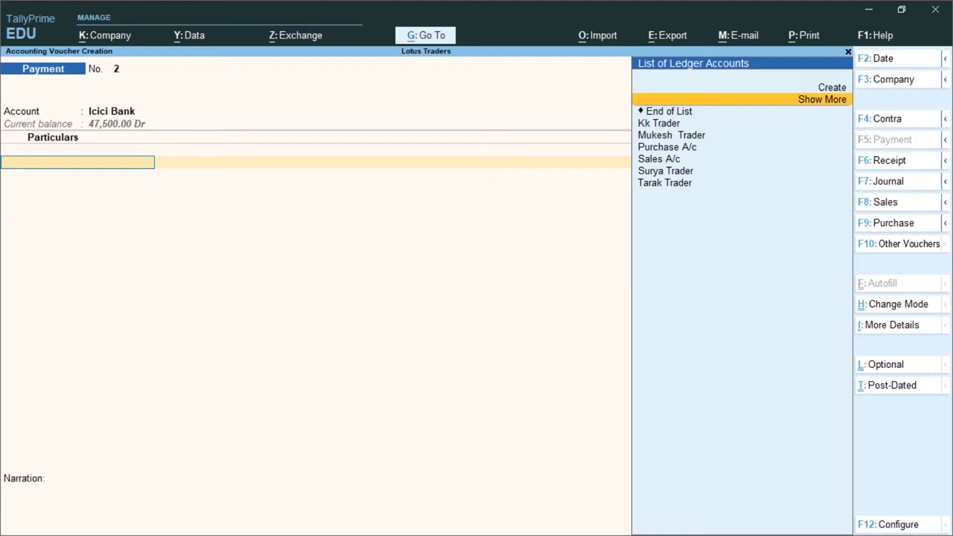
key(Down)
key(Down)
key(Down)
key(Down)
key(Return)
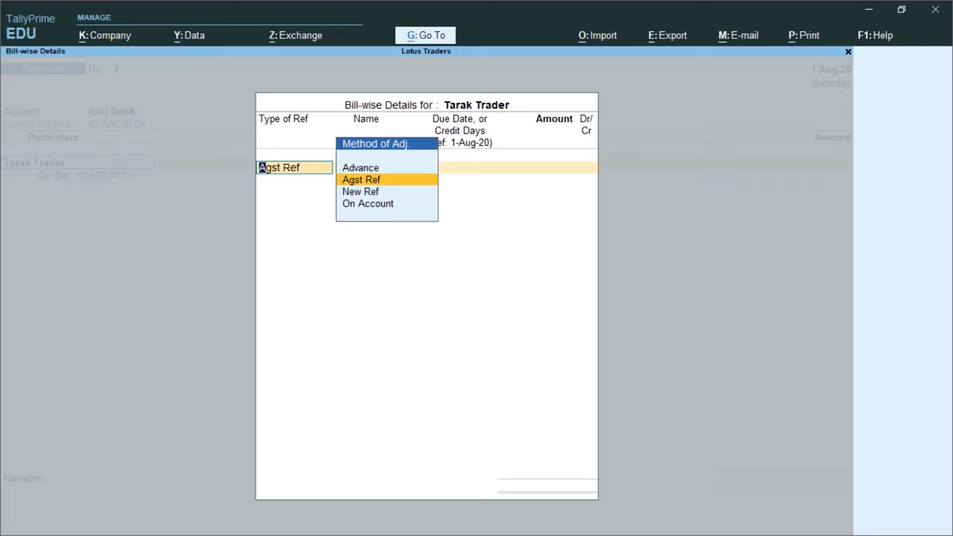
Set Tarak Trader's bill-wise reference type to Advance and name the reference Adv\st\01.
key(Up)
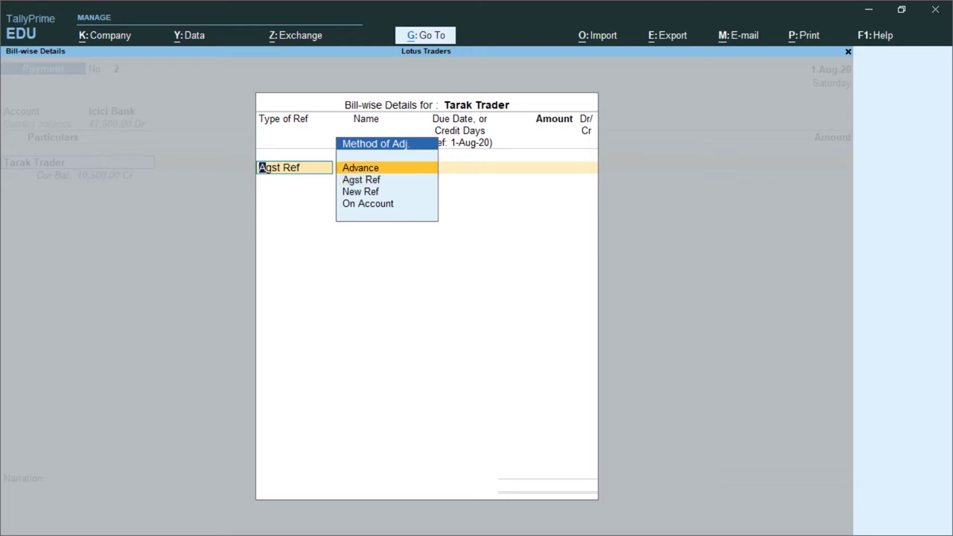
key(Return)
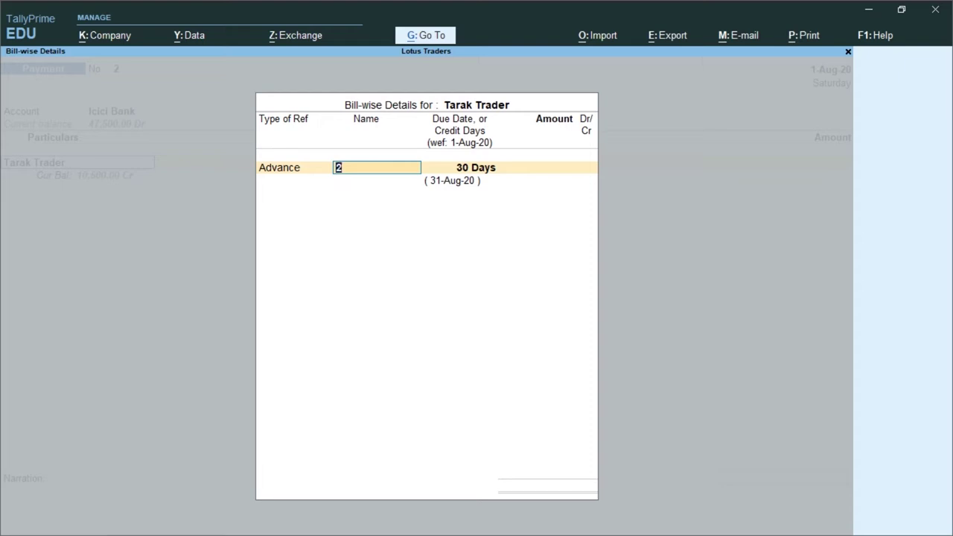
text(Adv\st\01)
key(Return)
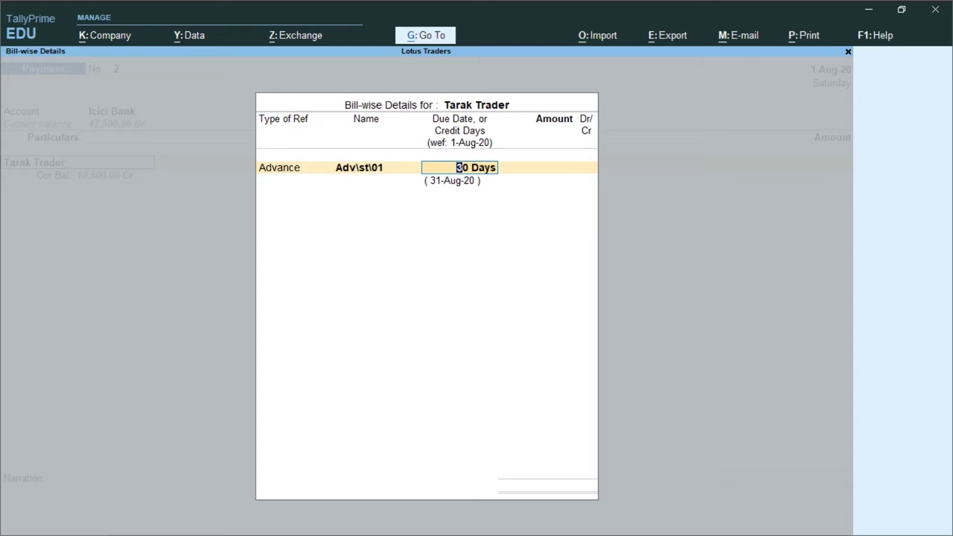
Keep the 30-day credit period, enter 10000 as a debit for the advance, and finish the bill-wise details.
key(Return)
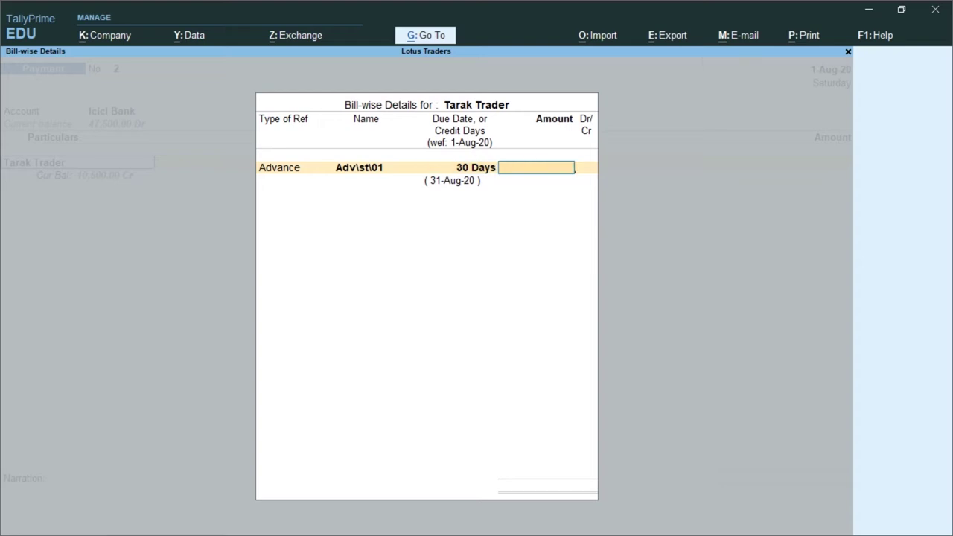
text(10000)
key(Return)
key(Return)
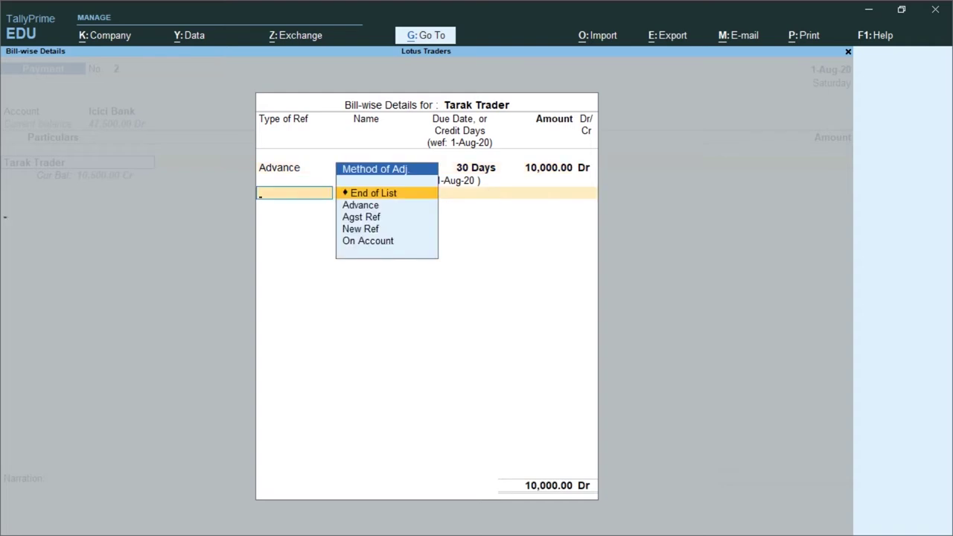
key(Return)
key(Return)
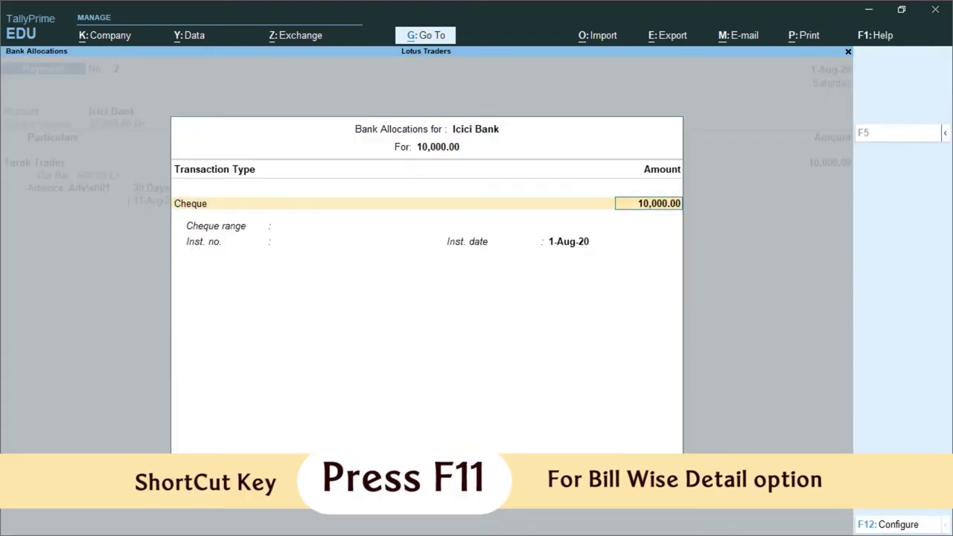
Accept the default cheque allocation for Icici Bank and save the payment voucher without a narration.
key(Return)
key(Return)
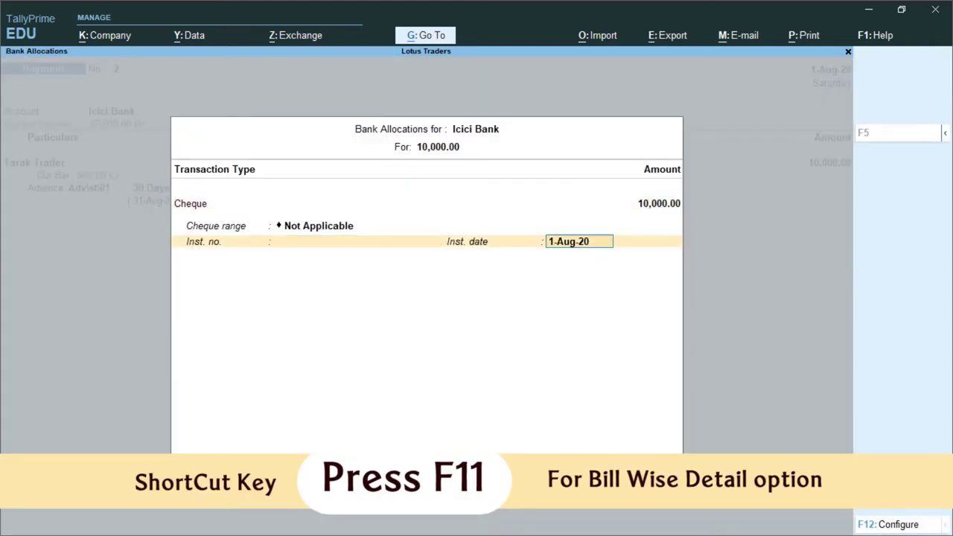
key(Return)
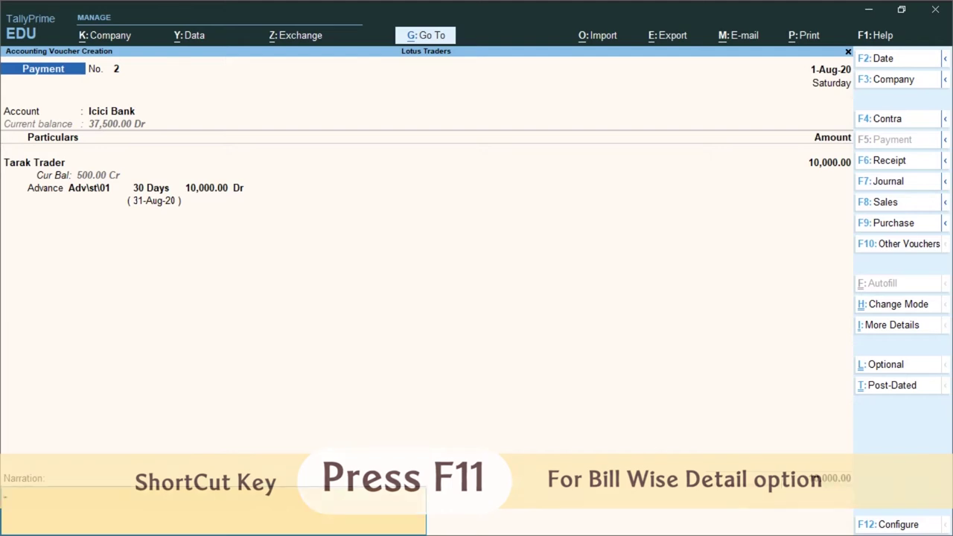
key(Return)
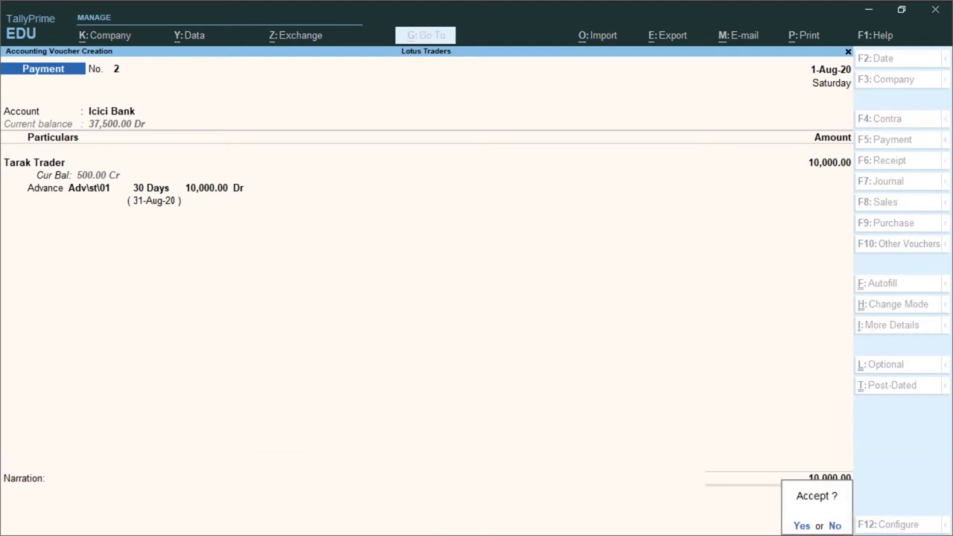
key(Return)
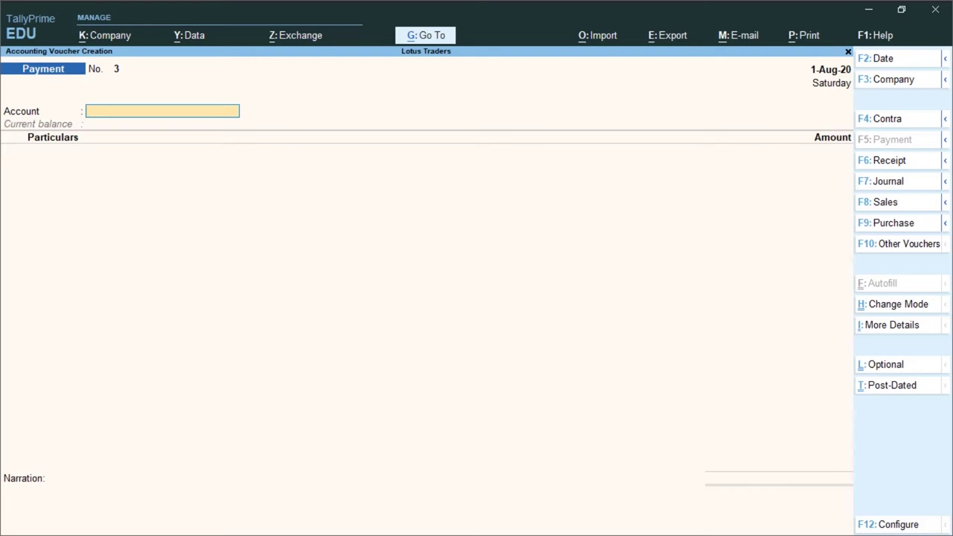
Switch to a receipt voucher and set its date to 31-7-2020.
key(F6)
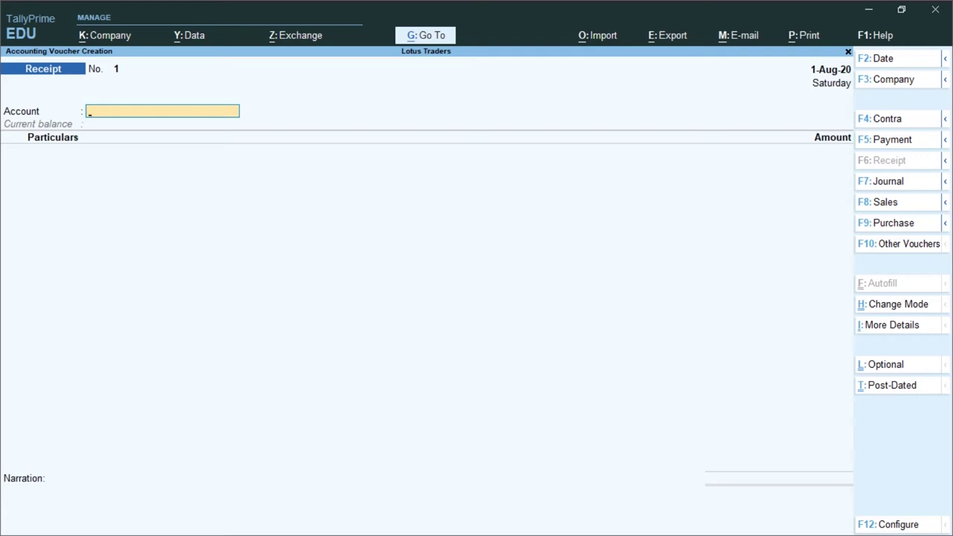
key(F2)
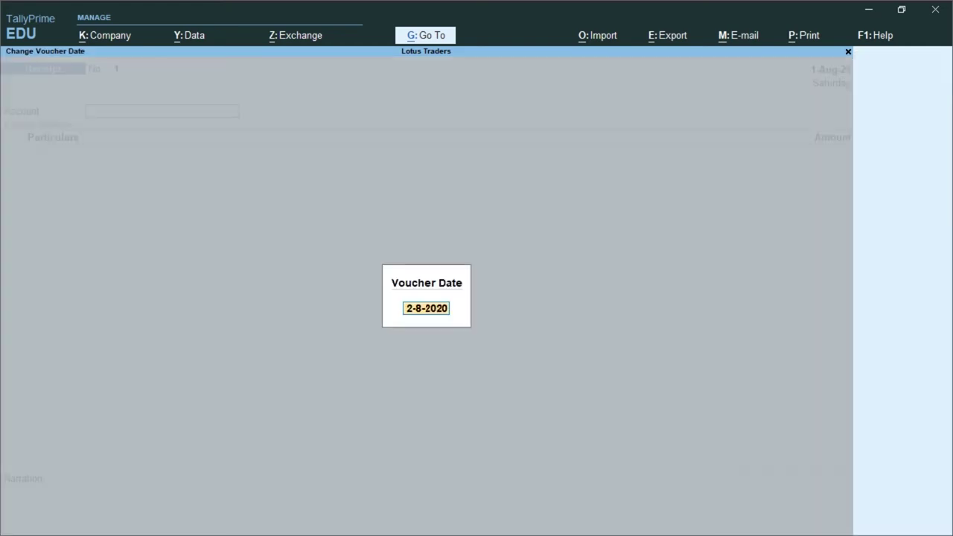
text(31-7)
key(Return)
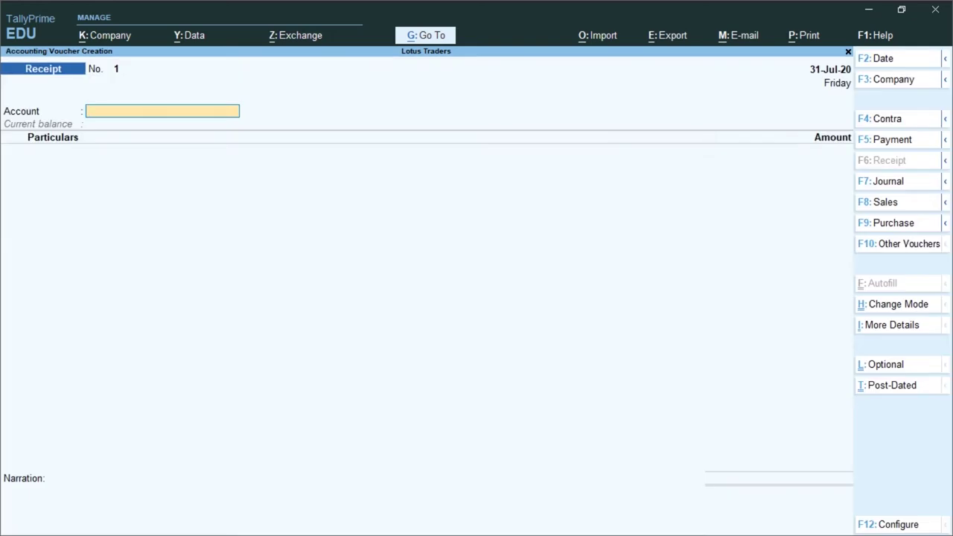
Choose Icici Bank as the receipt account and Surya Trader as the ledger the money comes from.
key(space)
key(Down)
key(Down)
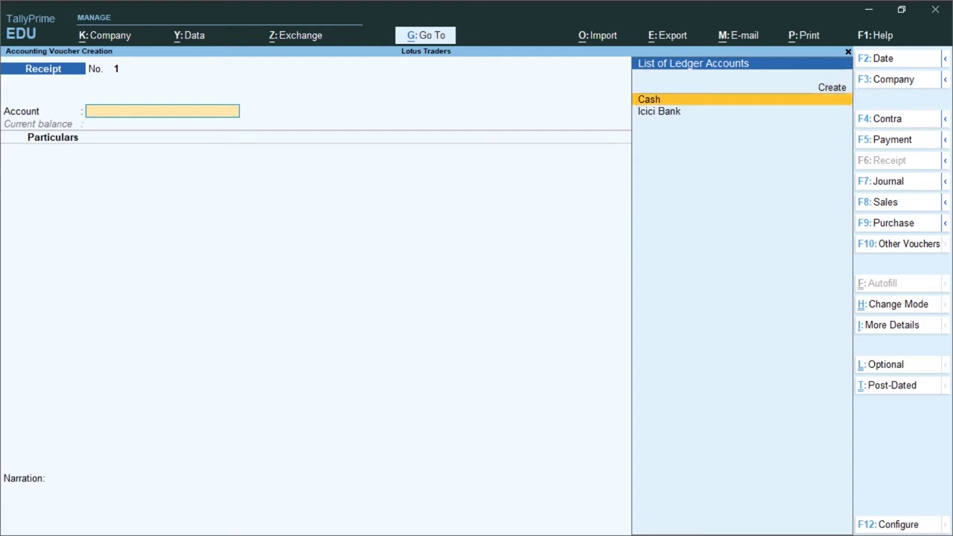
key(Return)
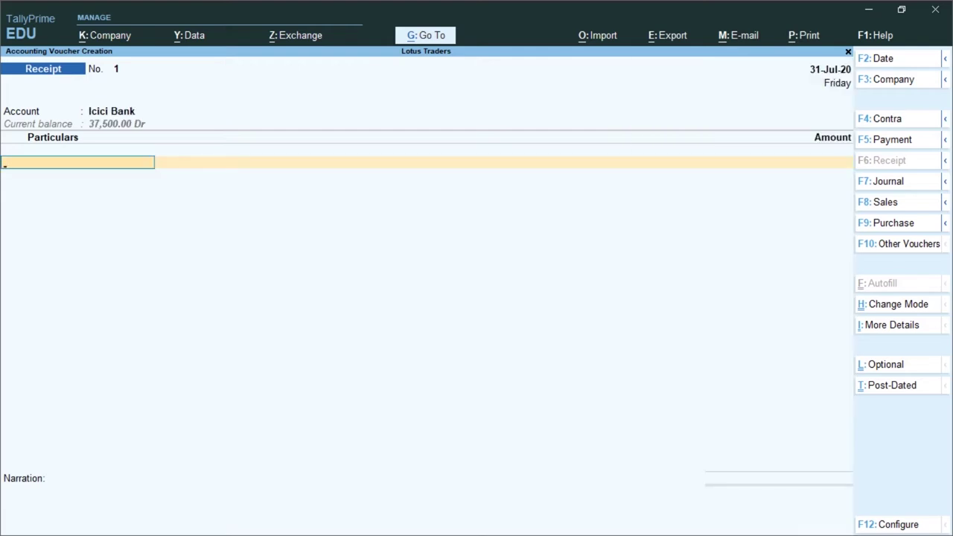
text(S)
key(Down)
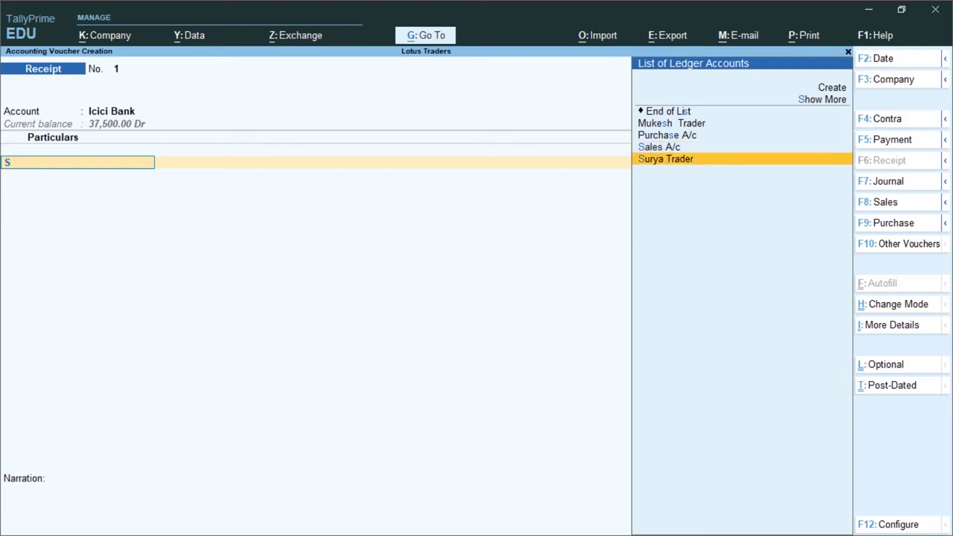
key(Return)
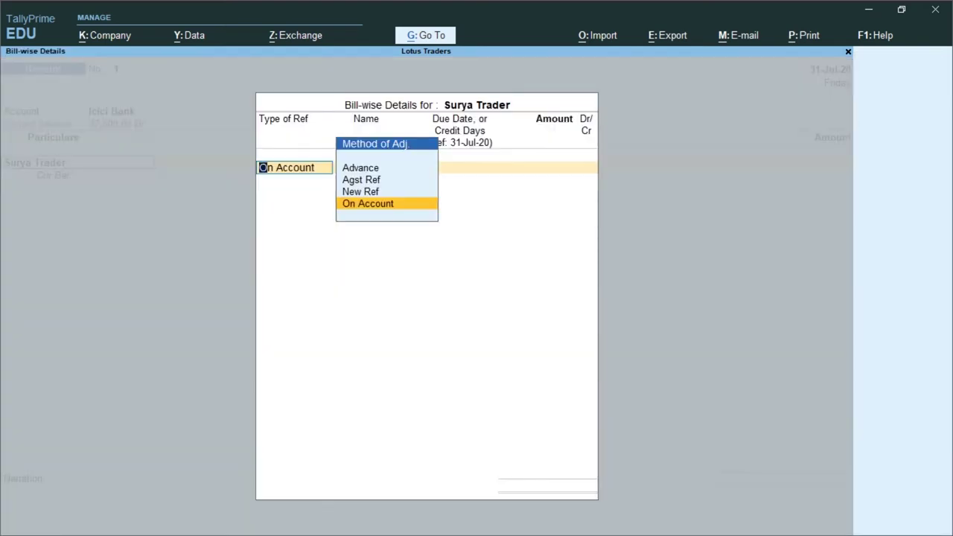
Set Surya Trader's bill-wise reference type to Advance and name the reference Adv\st\01.
key(Up)
key(Up)
key(Up)
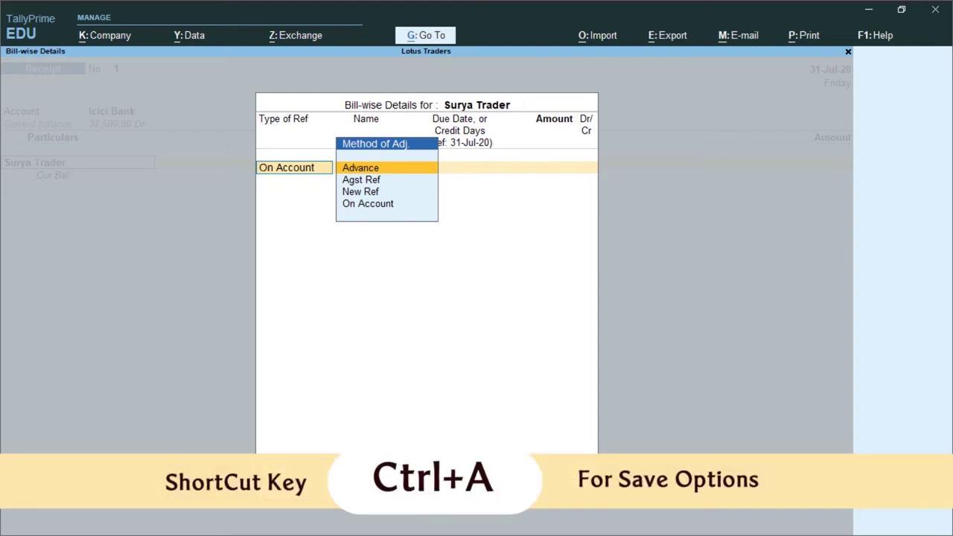
key(Return)
text(1)
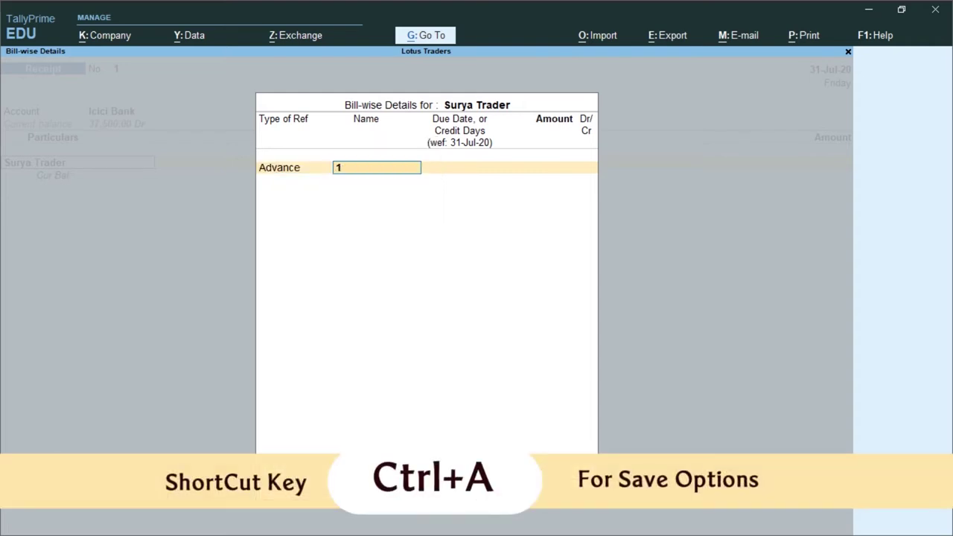
text(Ad)
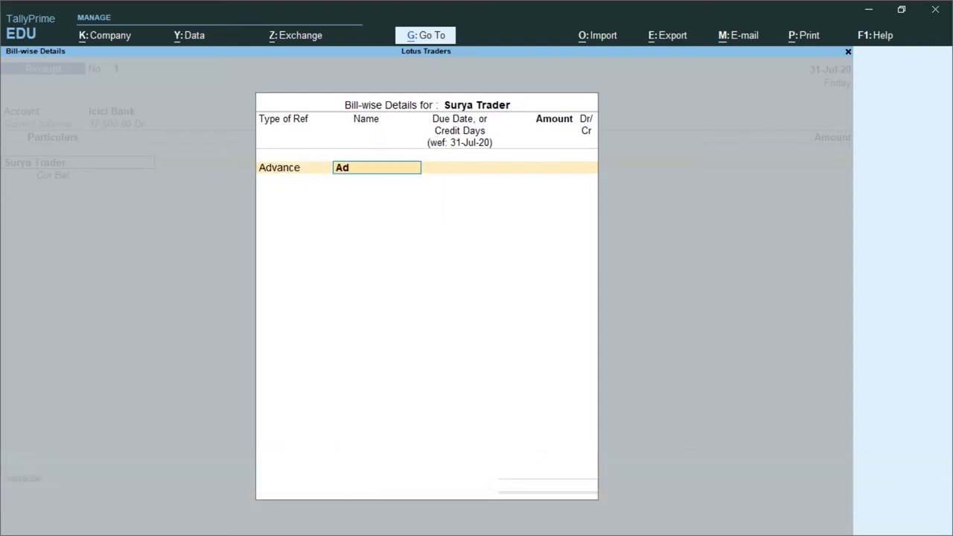
text(v)
text(1st)
text(\0)
text(1)
key(Return)
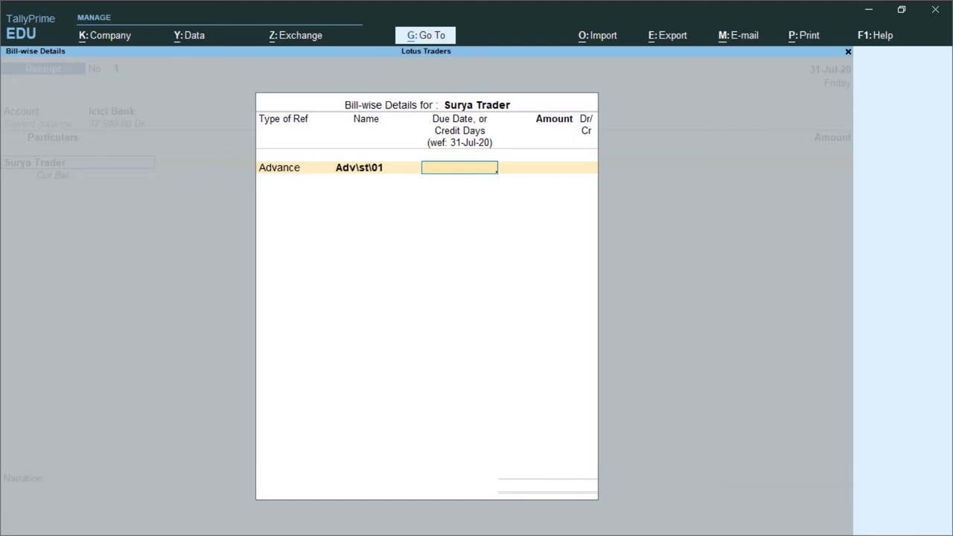
Leave the due date blank, enter 2000 as a credit for the advance, and end the bill-wise list.
key(Return)
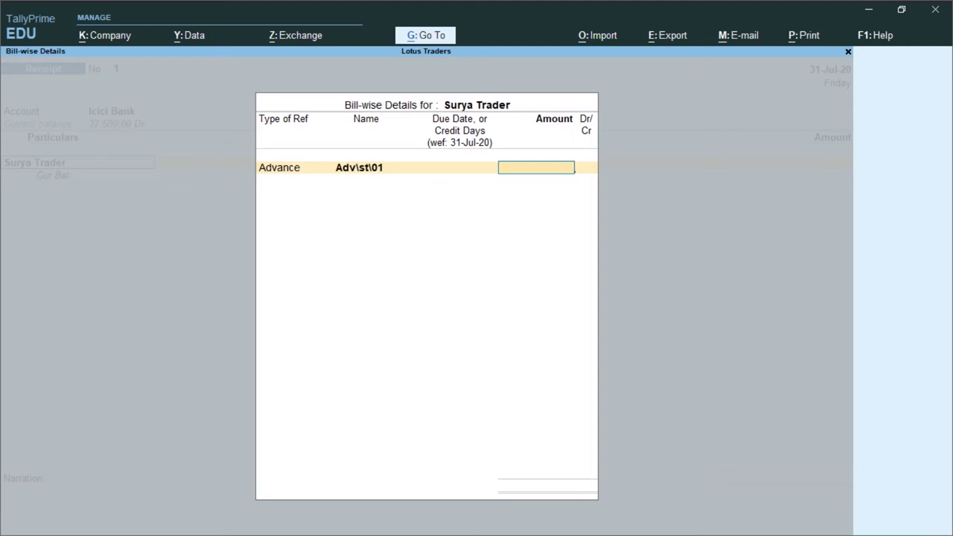
text(2000)
key(Return)
key(Return)
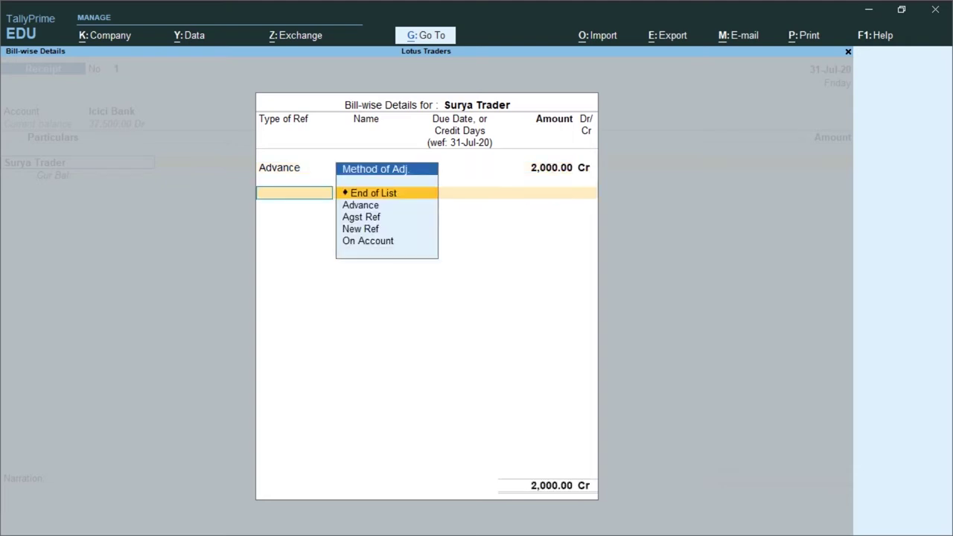
key(Return)
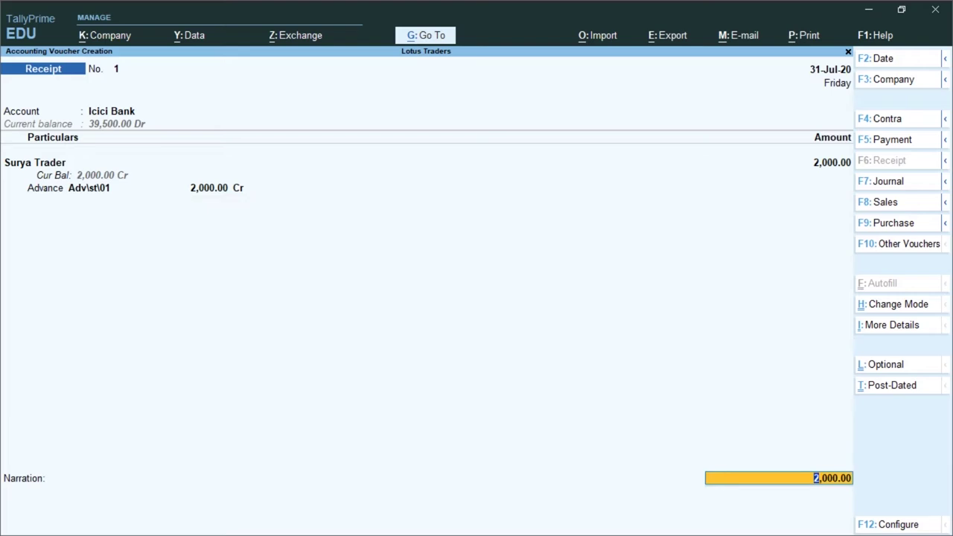
Accept the remaining defaults, save the receipt voucher without a narration, and return to the Gateway of Tally.
key(Return)
key(Return)
key(Return)
key(Return)
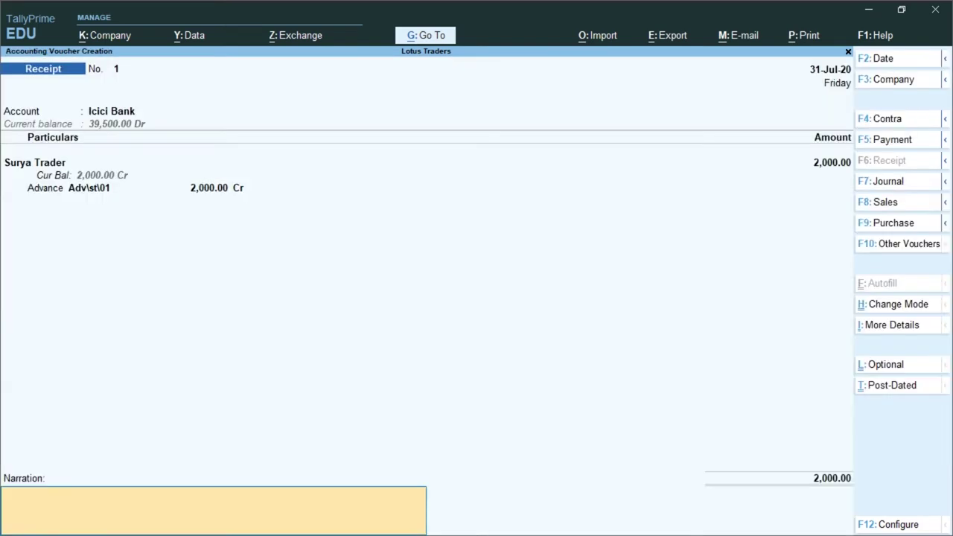
key(Return)
key(Return)
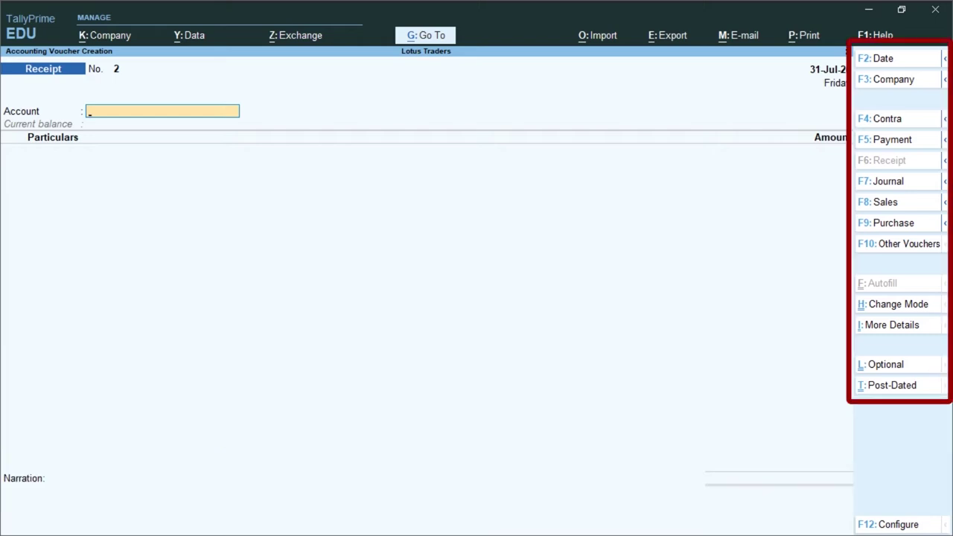
key(Escape)
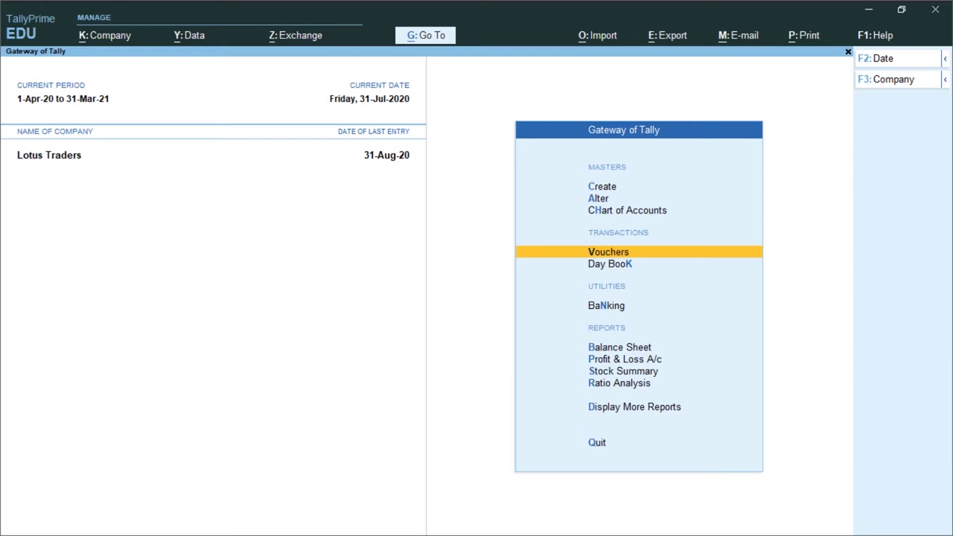
Open the Outstandings reports under Statements of Accounts in the additional display reports.
key(Down)
key(Down)
key(Down)
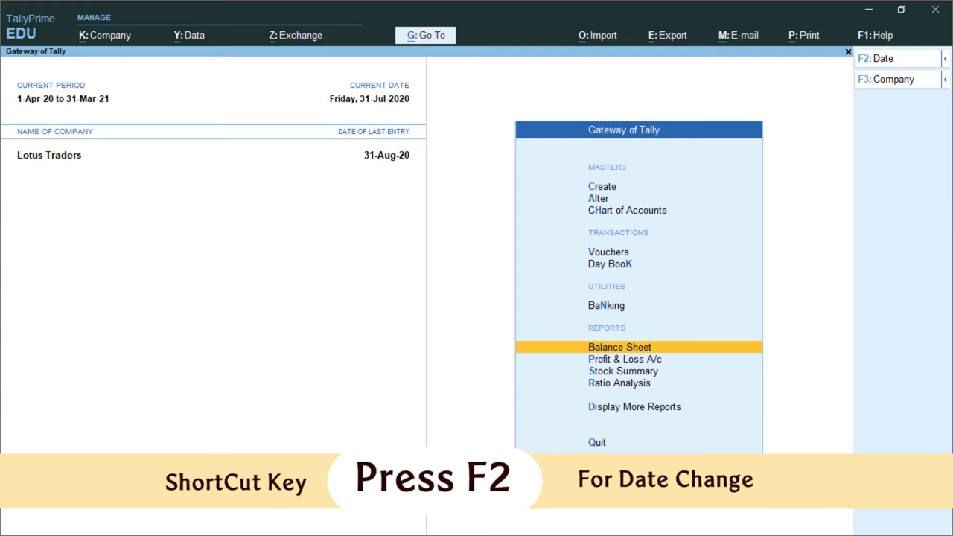
key(Down)
key(Down)
key(Down)
key(Down)
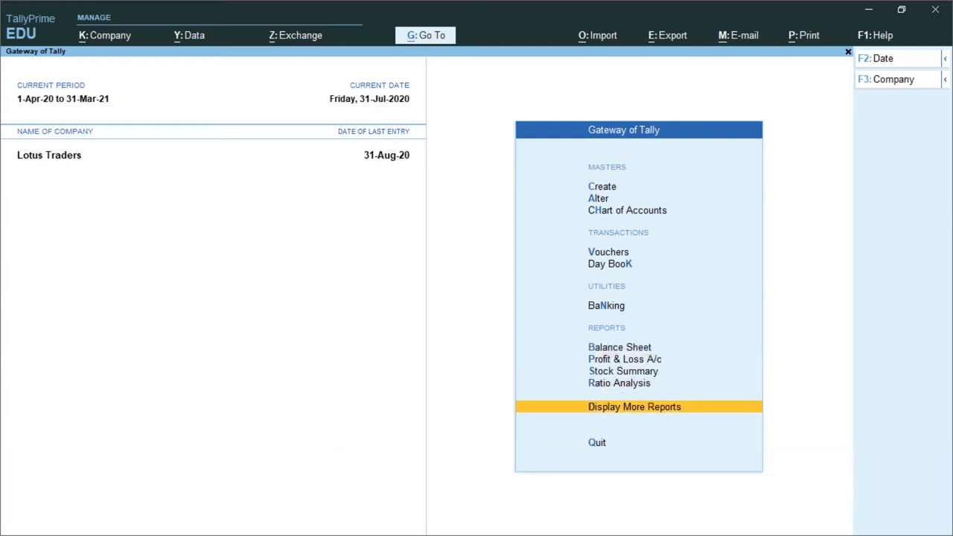
key(Return)
key(Down)
key(Down)
key(Down)
key(Down)
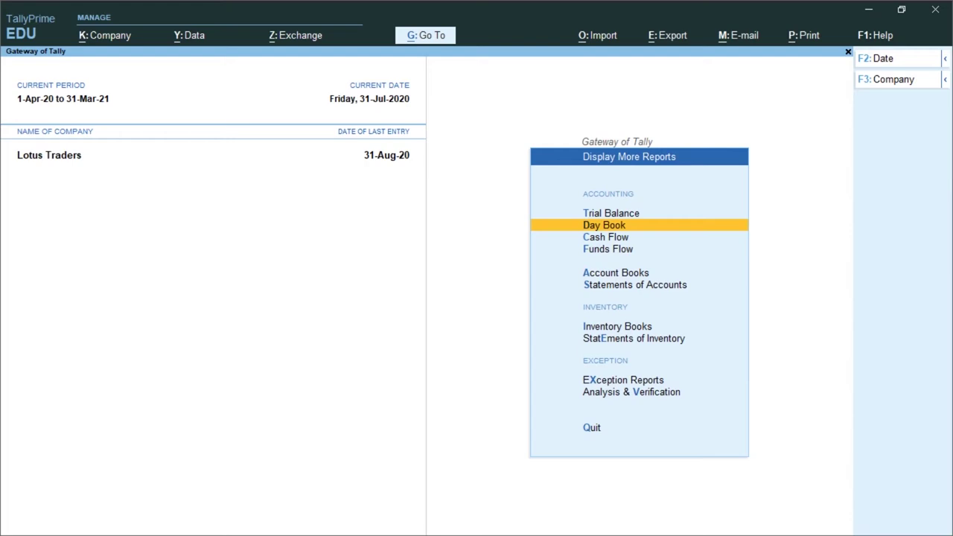
key(Down)
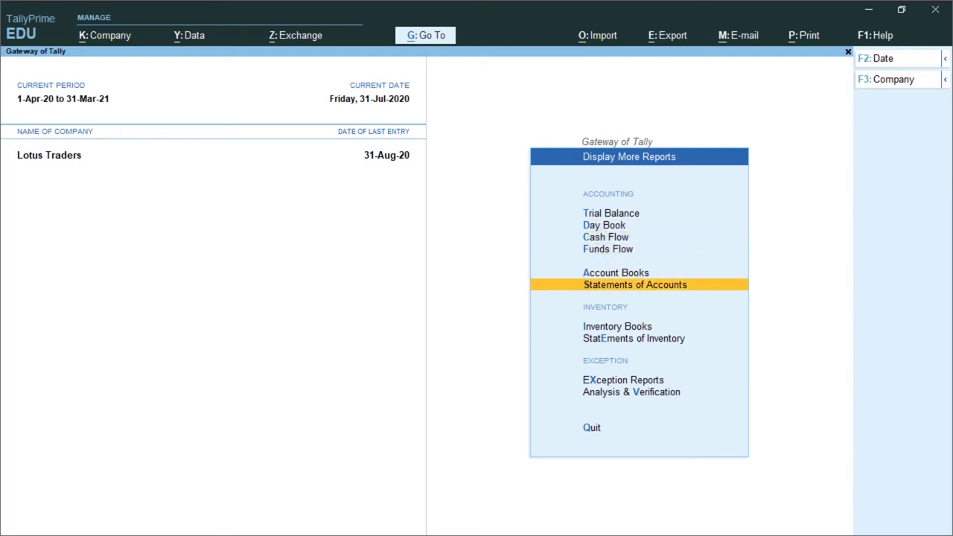
key(Return)
key(Return)
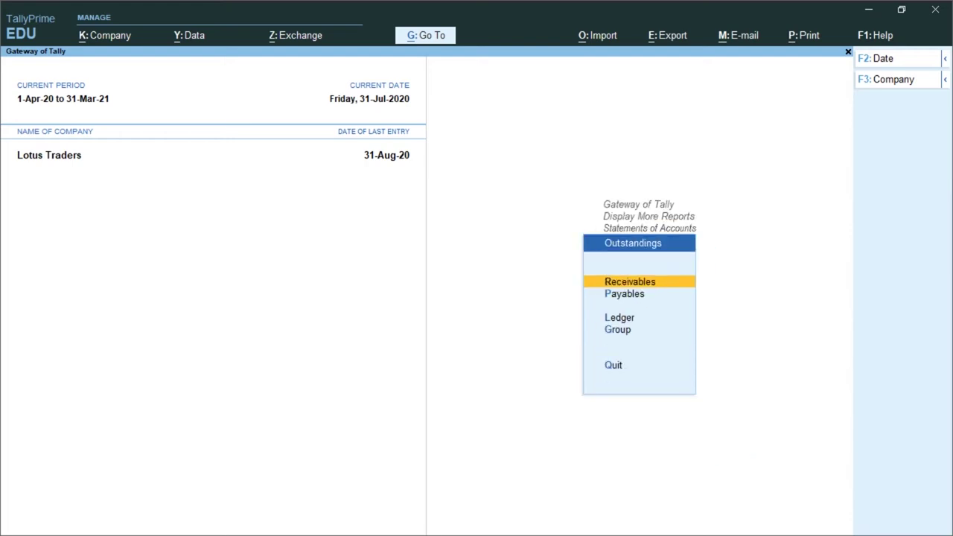
View the bills receivable with their detailed voucher entries, and return to the Outstandings reports.
key(Return)
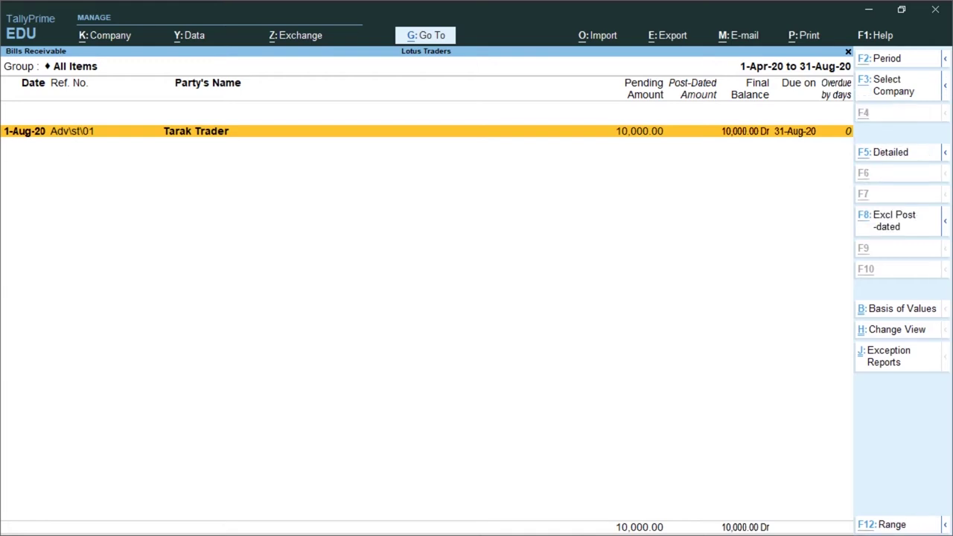
key(alt+F1)
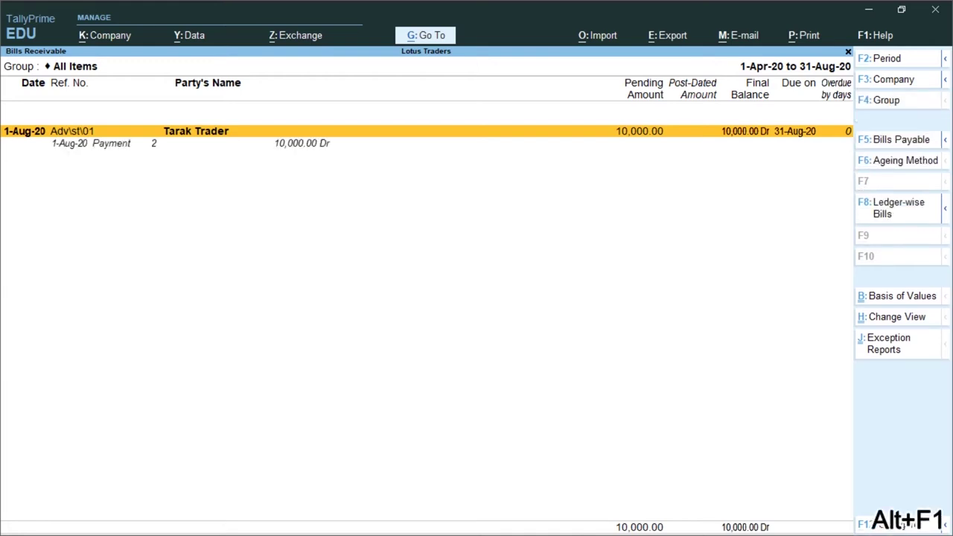
key(Escape)
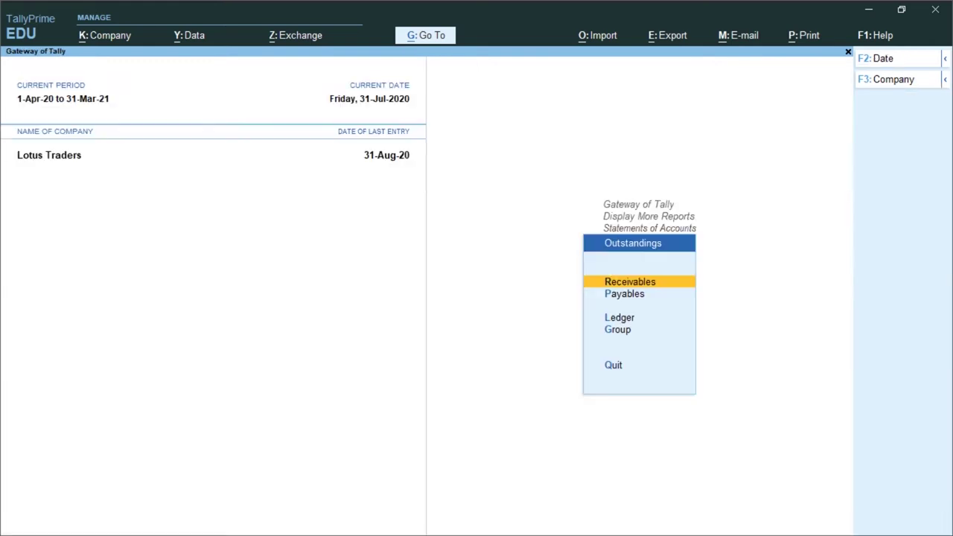
View the bills payable in detail down to Surya Trader's receipt entry, and return to the Gateway of Tally.
key(Down)
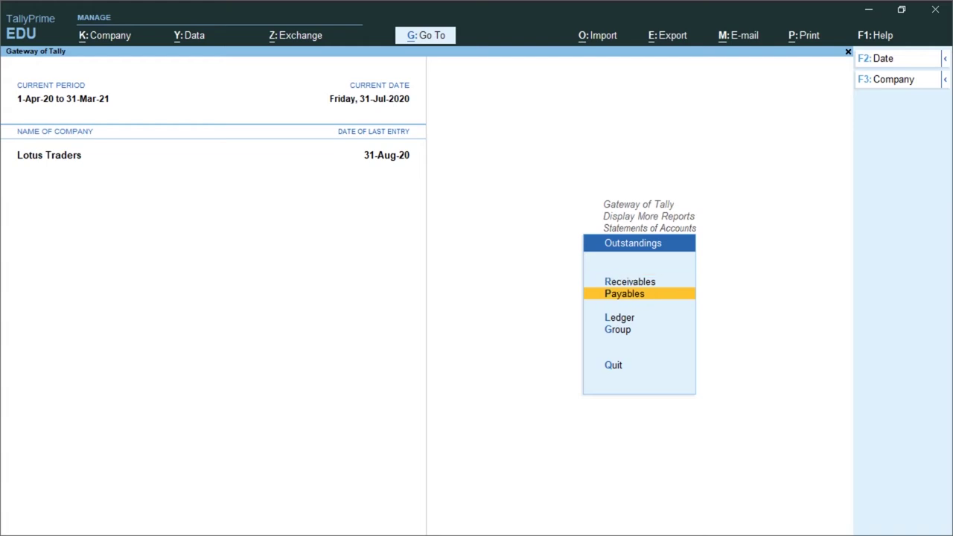
key(Return)
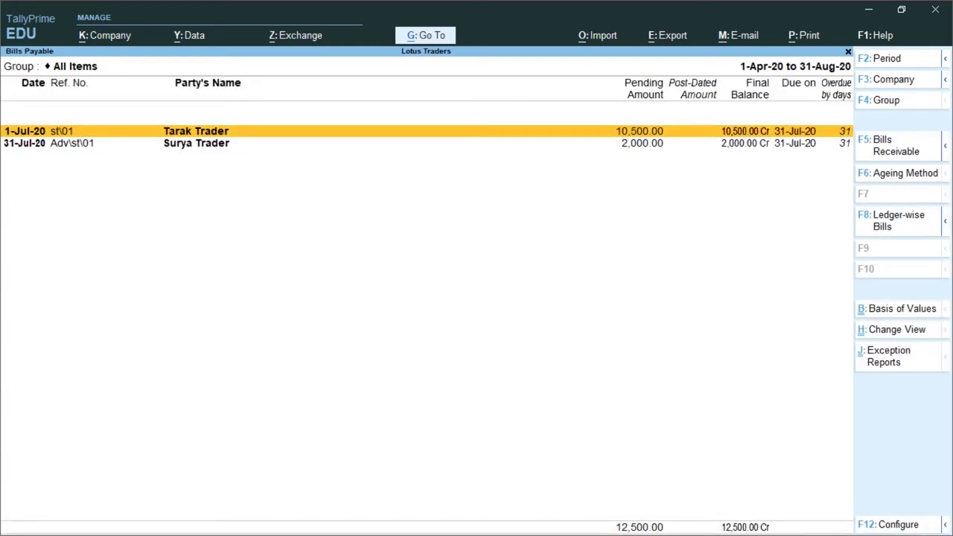
key(alt+F1)
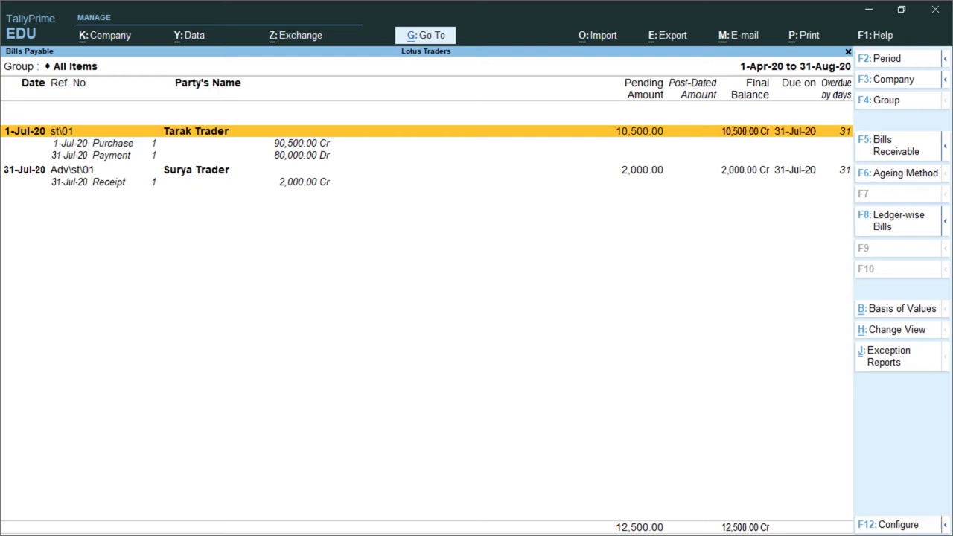
key(Down)
key(Down)
key(Down)
key(Down)
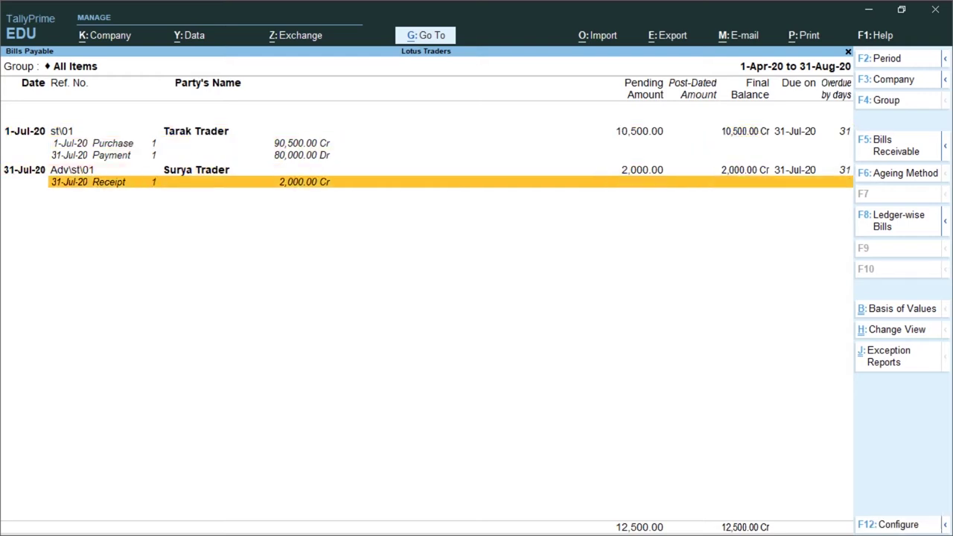
key(Escape)
key(Escape)
key(Escape)
key(Escape)
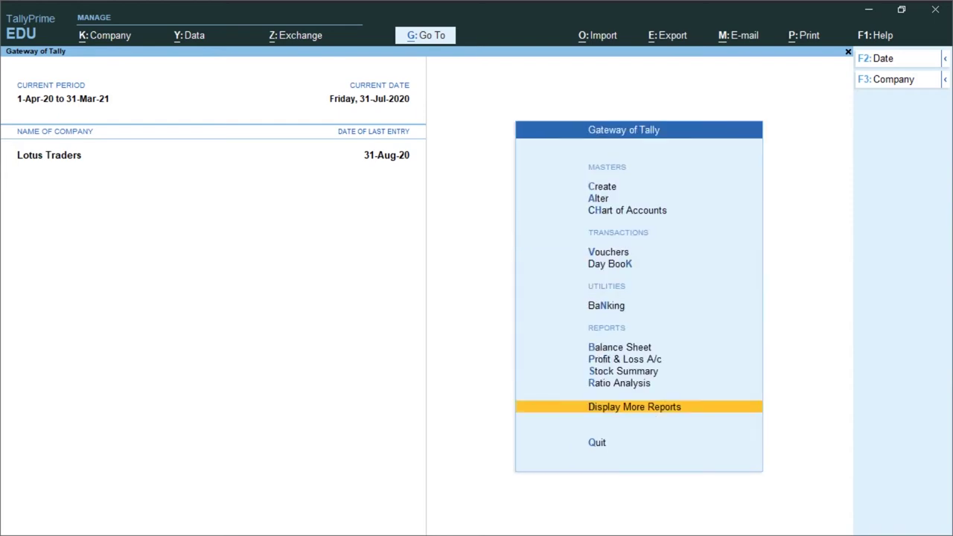
Start a new Sales voucher and set its date to 31-8.
key(Up)
key(Up)
key(Up)
key(Up)
key(Up)
key(Up)
key(Up)
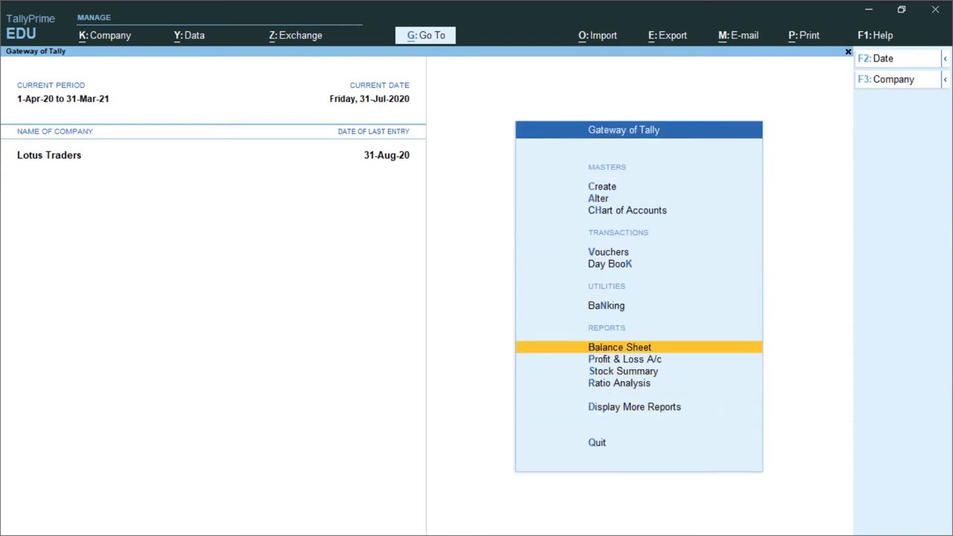
key(Return)
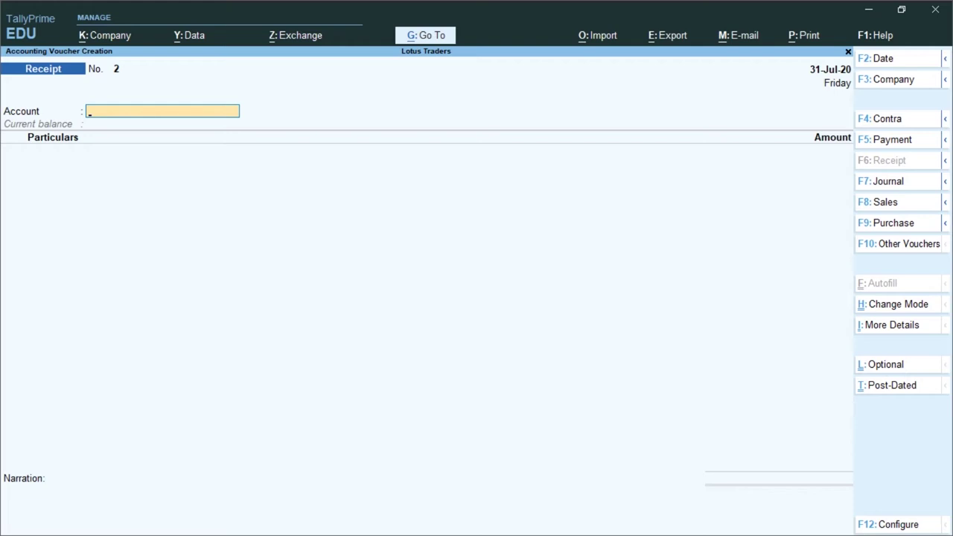
key(F8)
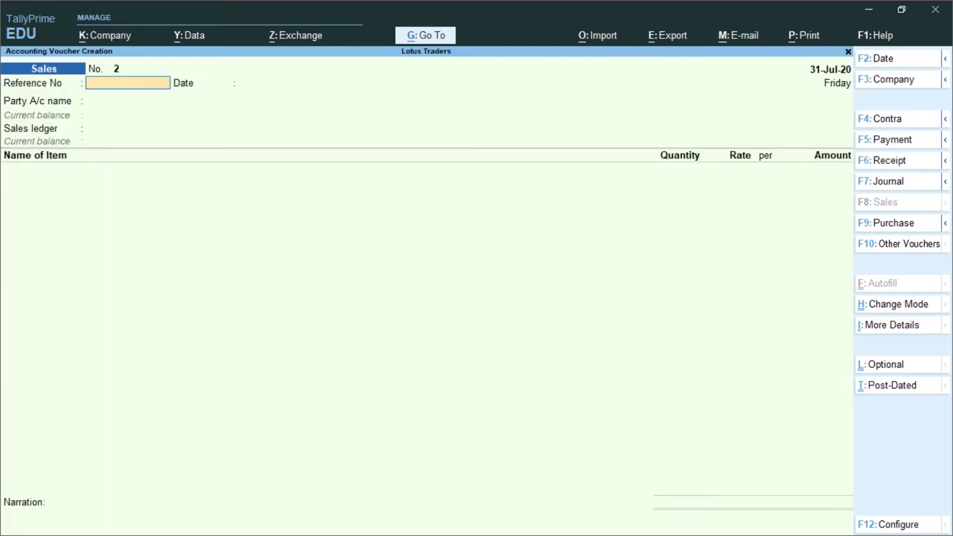
key(F2)
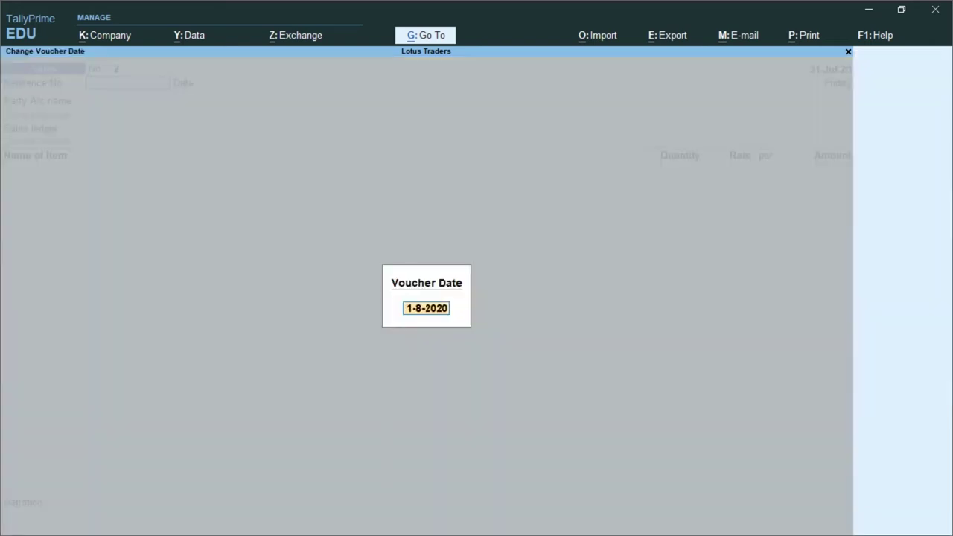
text(31-8)
key(Return)
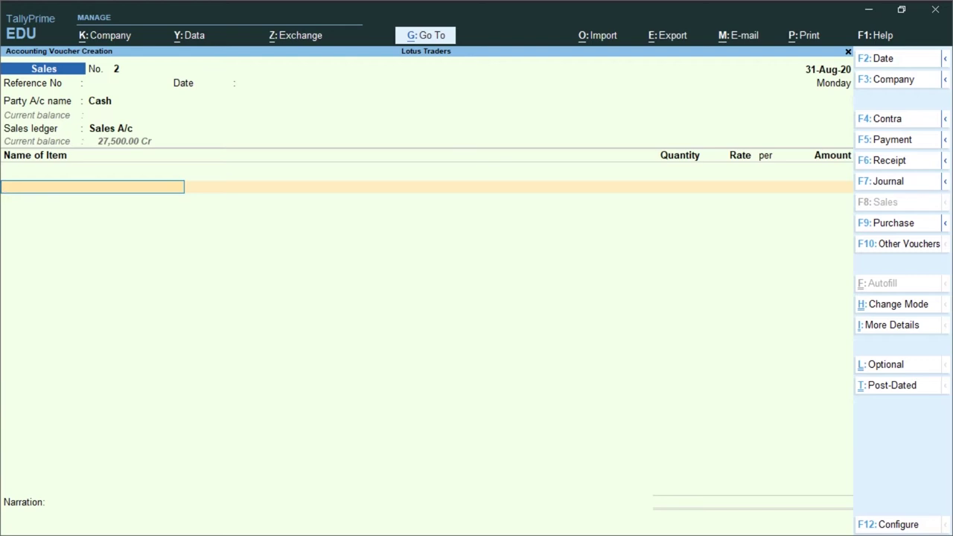
Replace Cash with Surya Trader as the party account of the sales voucher.
key(BackSpace)
key(BackSpace)
key(Return)
key(Return)
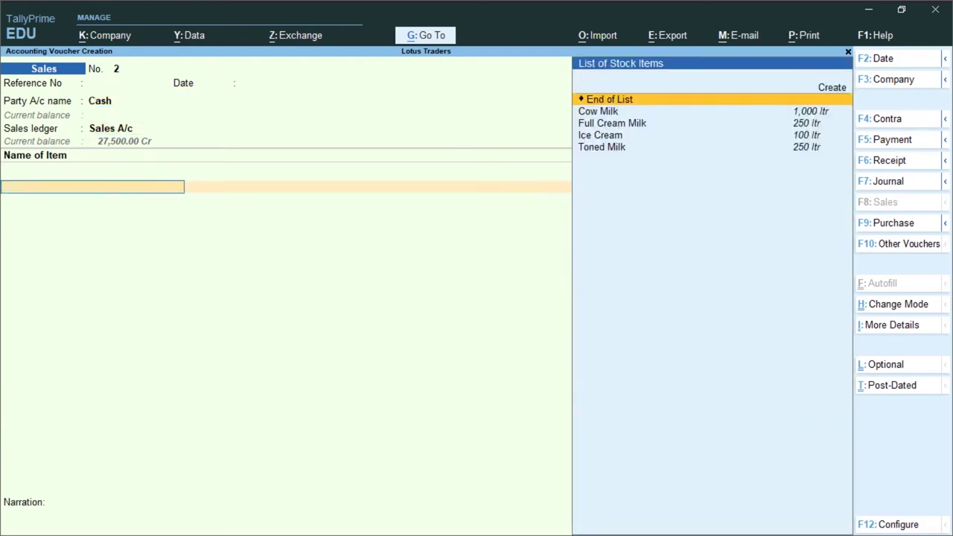
key(BackSpace)
key(BackSpace)
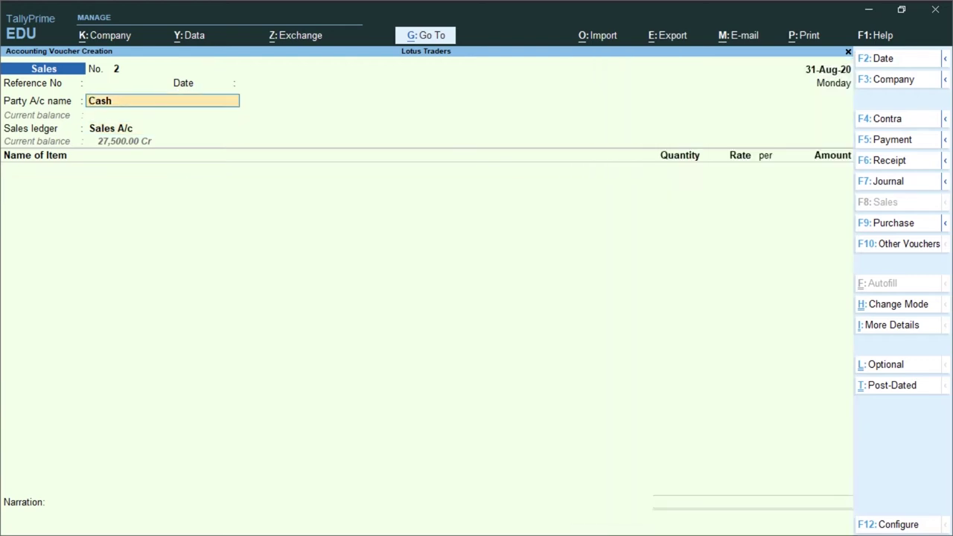
key(BackSpace)
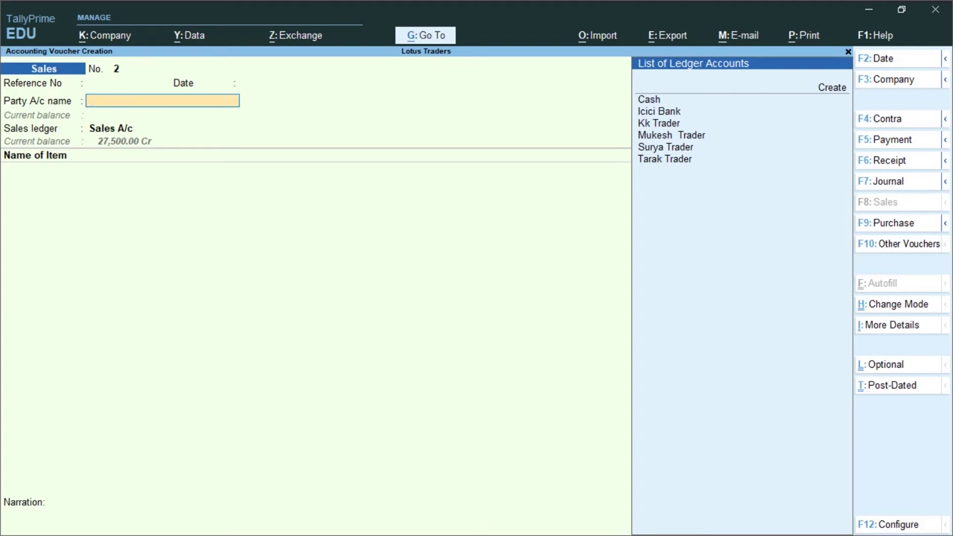
key(Down)
key(Down)
key(Down)
key(Down)
key(Down)
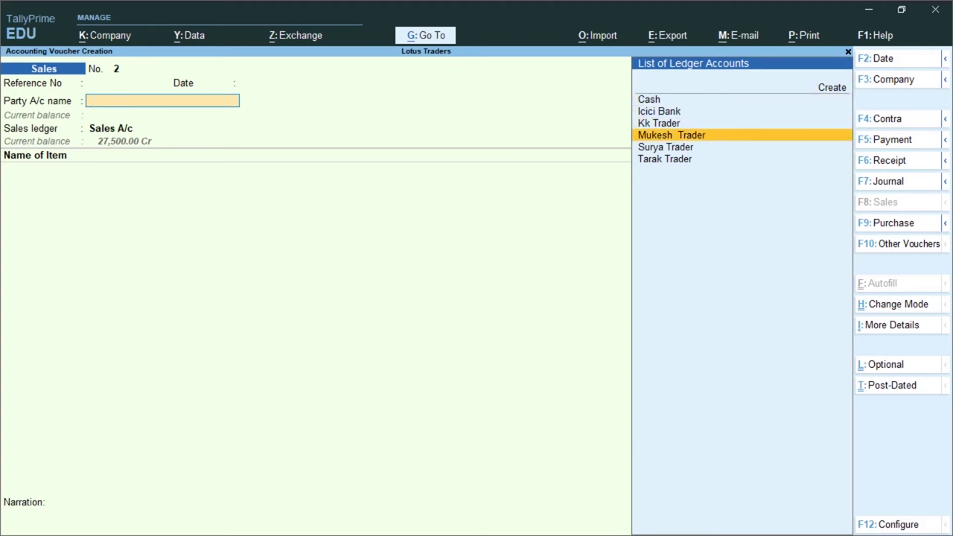
key(Return)
Leave the dispatch details blank, and accept Surya Trader's default party details and Sales A/c as the sales ledger.
key(Return)
key(Return)
key(Return)
key(Return)
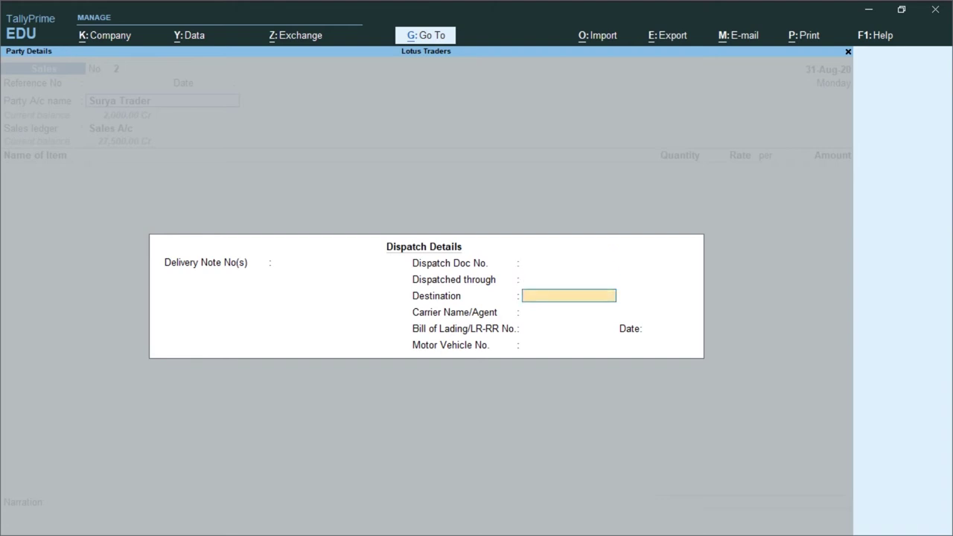
key(Return)
key(Return)
key(Return)
key(Return)
key(Return)
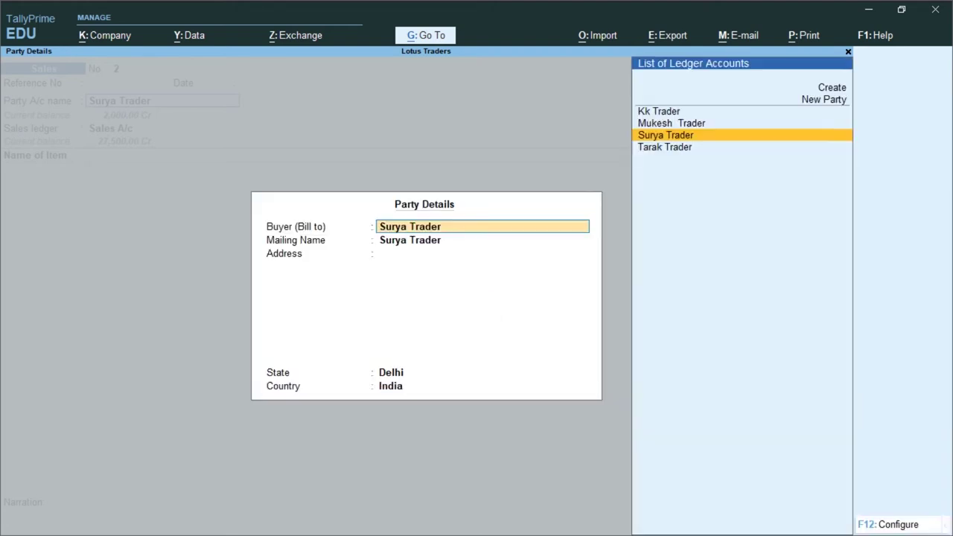
key(Return)
key(Return)
key(Return)
key(Return)
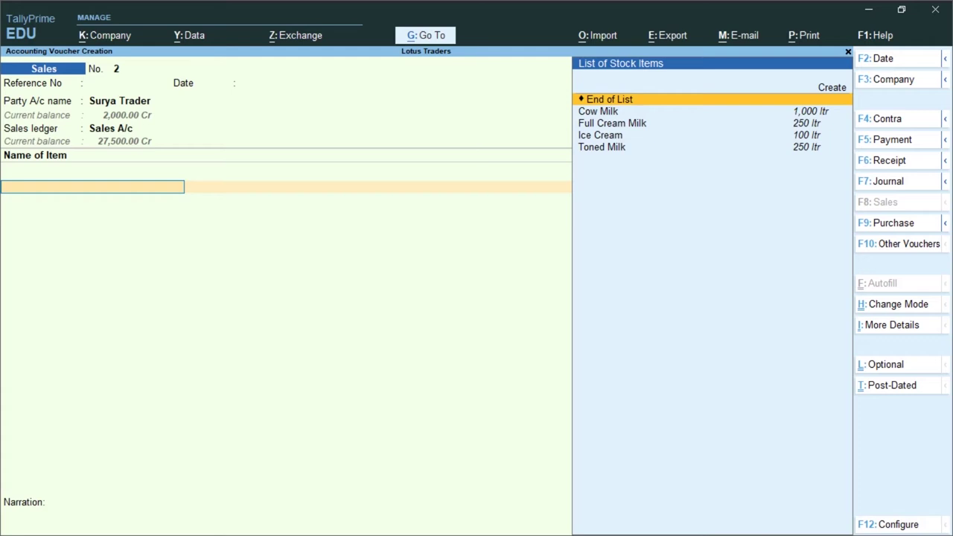
Add Cow Milk with a quantity of 100 ltr at a rate of 50 per ltr, and end the item list.
key(Down)
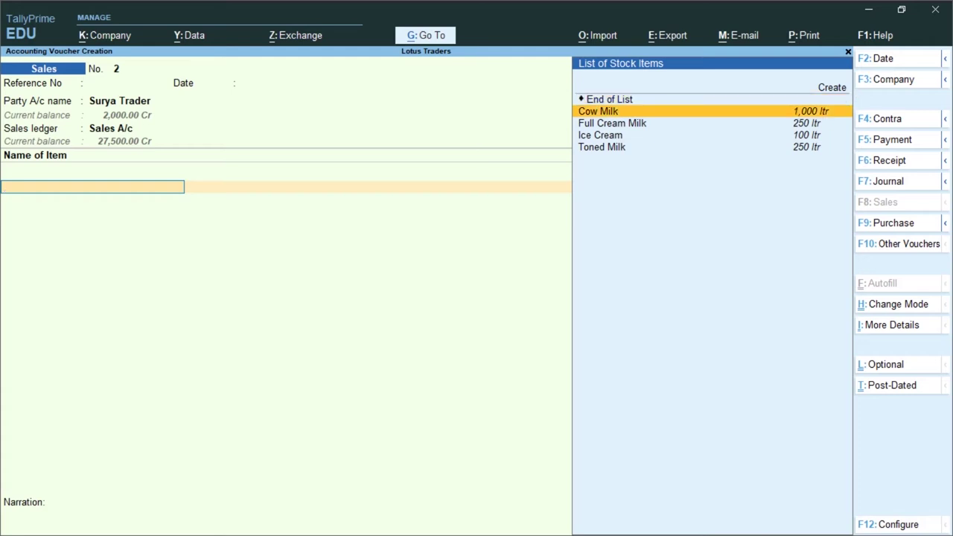
key(Return)
text(100)
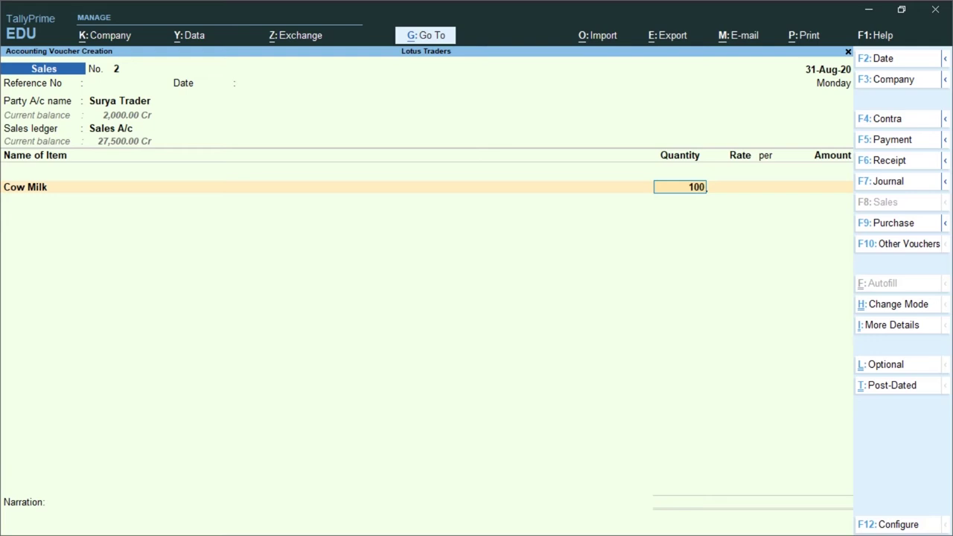
key(Return)
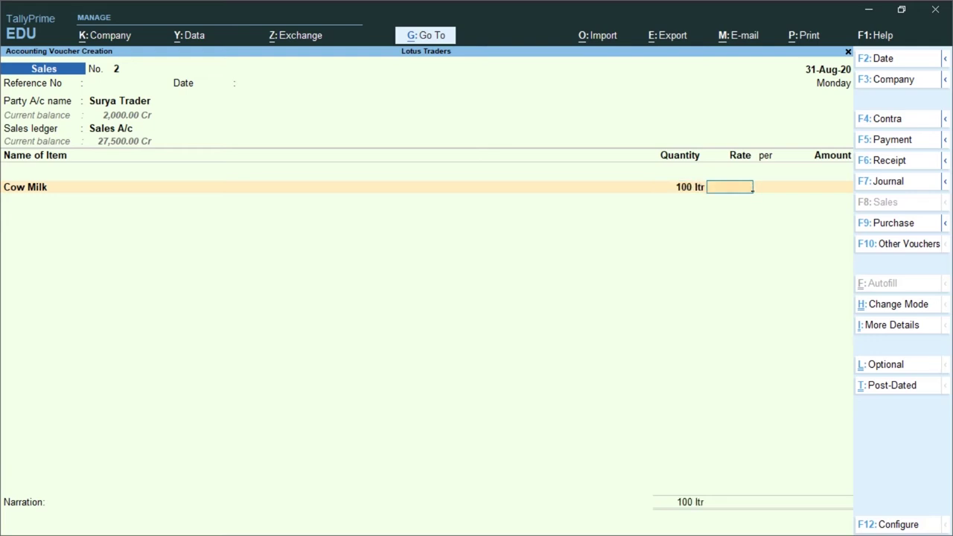
text(50)
key(Return)
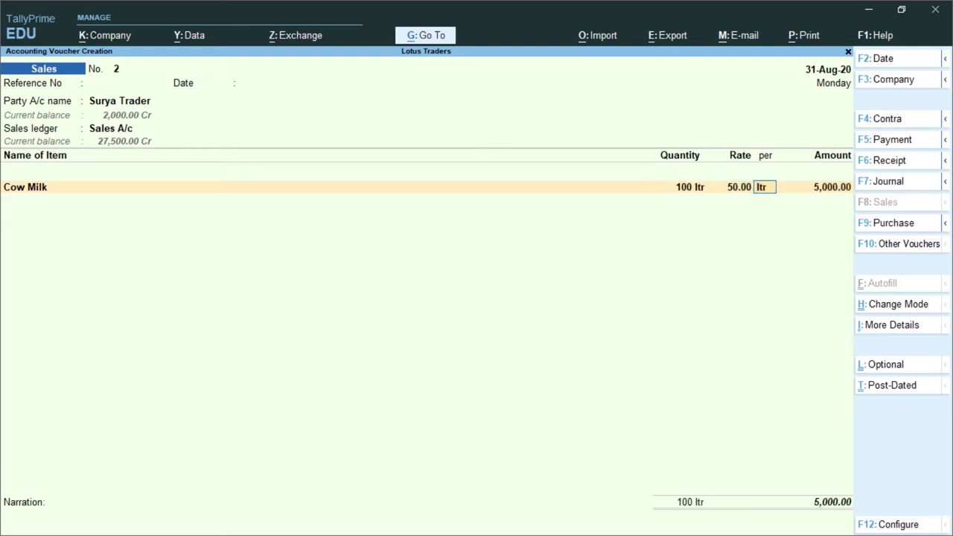
key(Return)
key(Return)
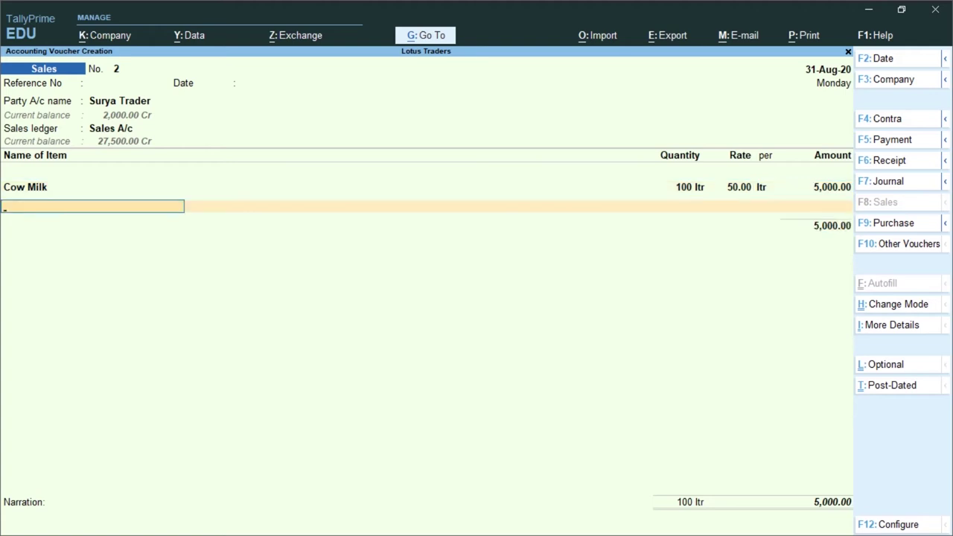
key(Return)
key(Return)
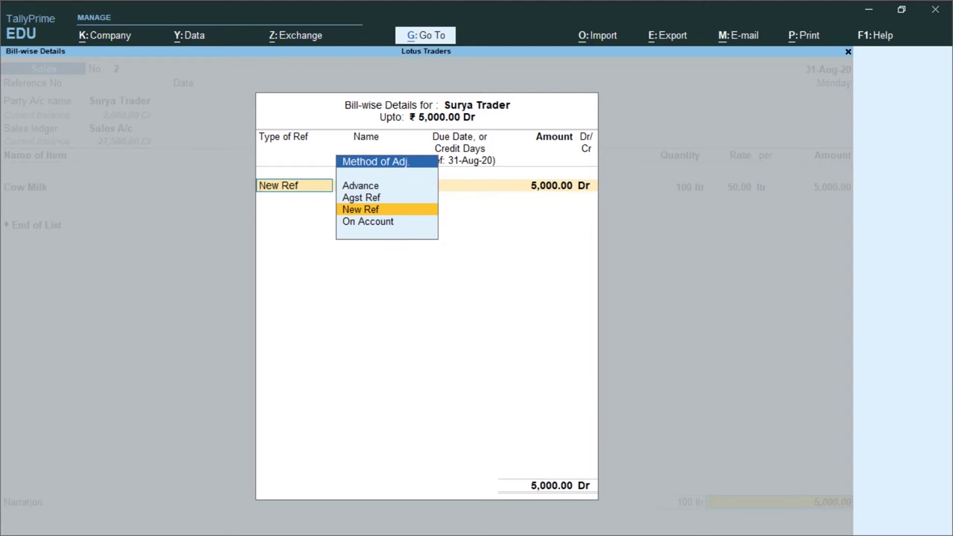
Set Surya Trader's bill-wise reference type to Agst Ref, choose the pending advance Adv\st\01, and accept the bill-wise details.
key(Up)
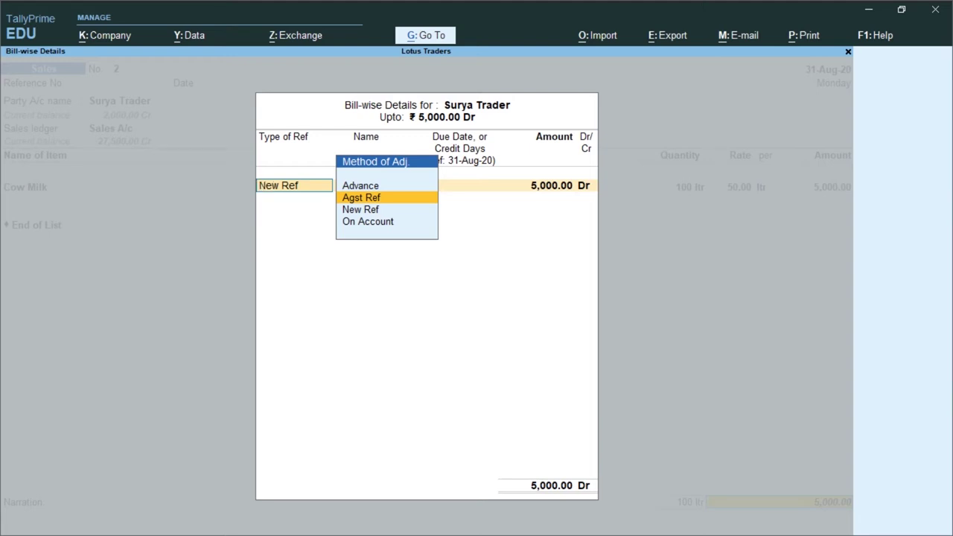
key(Return)
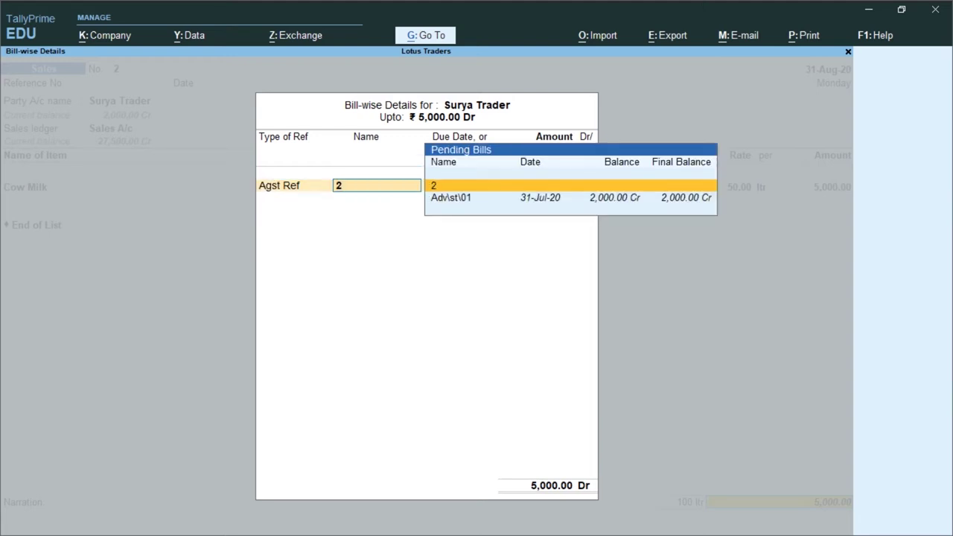
key(Down)
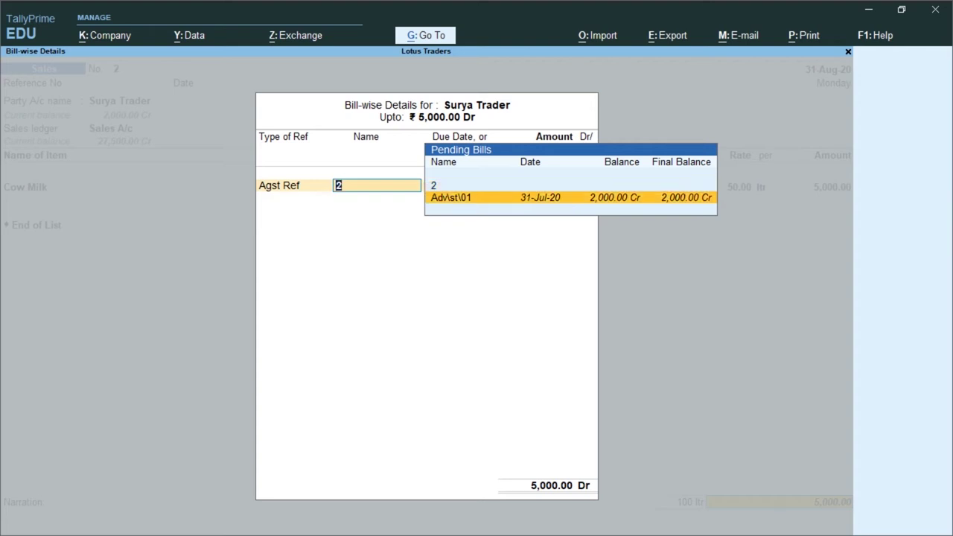
key(Return)
key(Return)
key(Return)
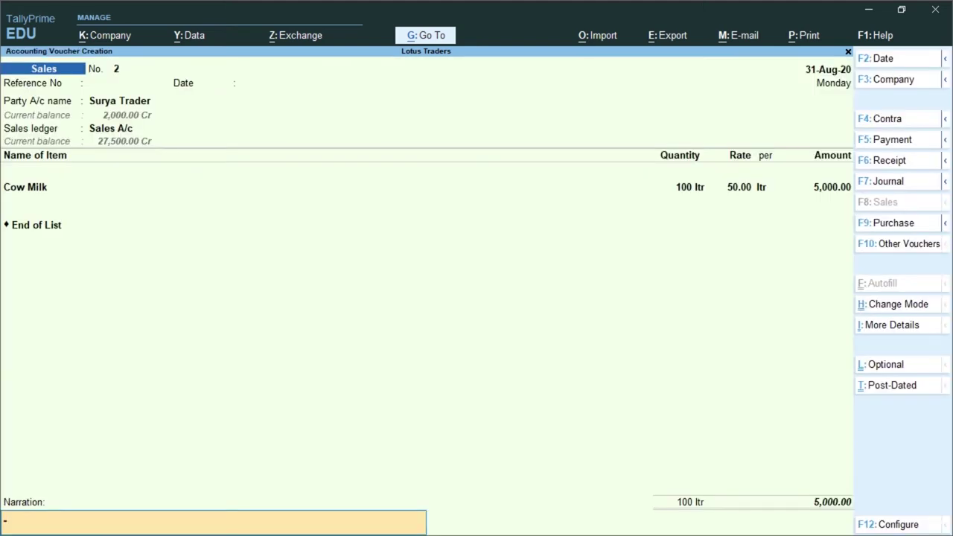
Save the sales voucher without a narration and switch to a new purchase voucher.
key(Return)
key(Return)
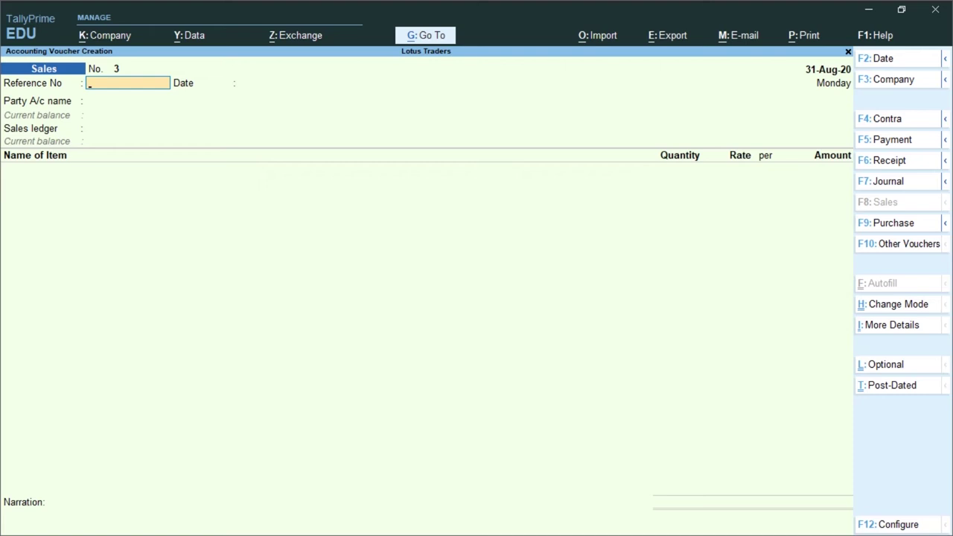
key(F9)
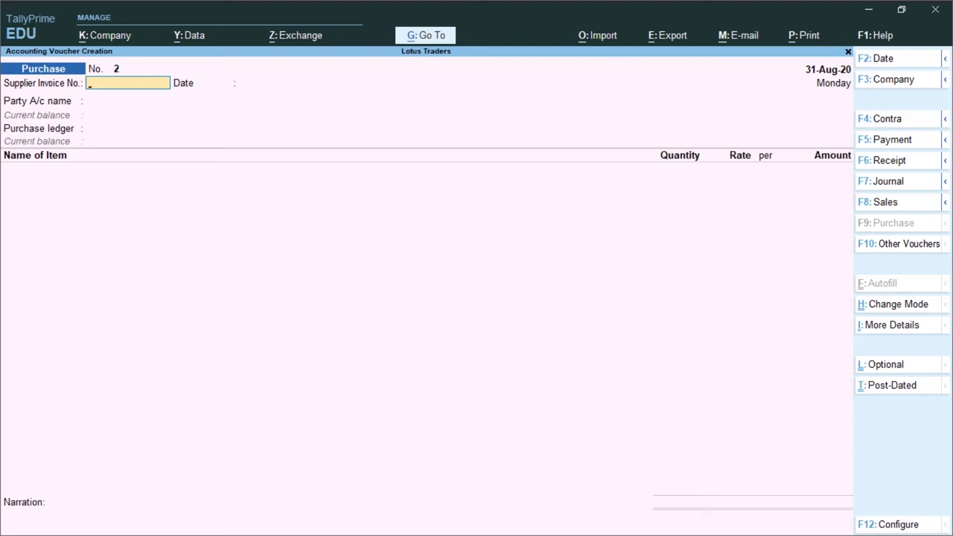
Enter supplier invoice number st\02 and accept 31-Aug-20 as the supplier invoice date.
text(st\02)
key(Return)
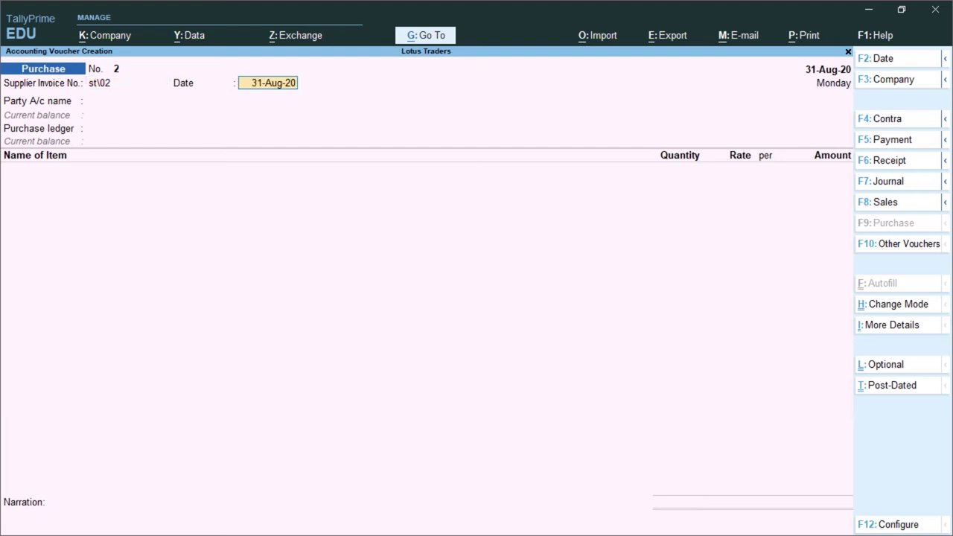
key(Return)
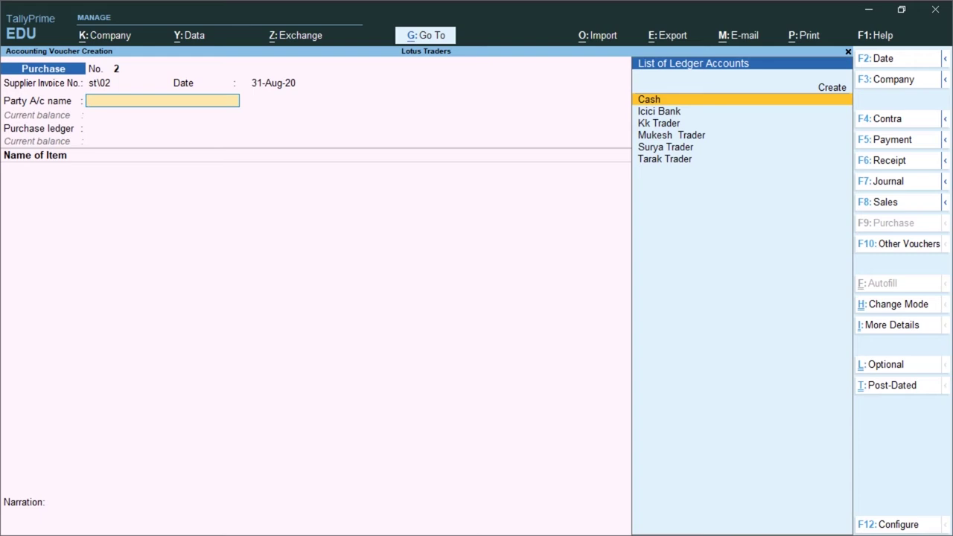
Choose Tarak Trader as the party account of the purchase voucher.
text(T)
key(Return)
key(Return)
key(Return)
key(Return)
key(Return)
key(Return)
key(Return)
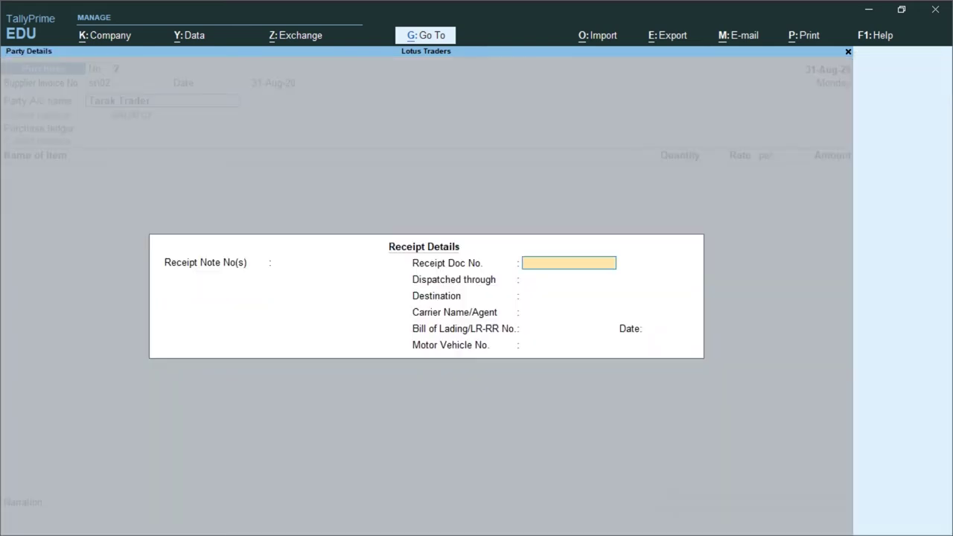
Leave the receipt details blank, and accept Tarak Trader's default party details and Purchase A/c as the purchase ledger.
key(Return)
key(Return)
key(Return)
key(Return)
key(Return)
key(Return)
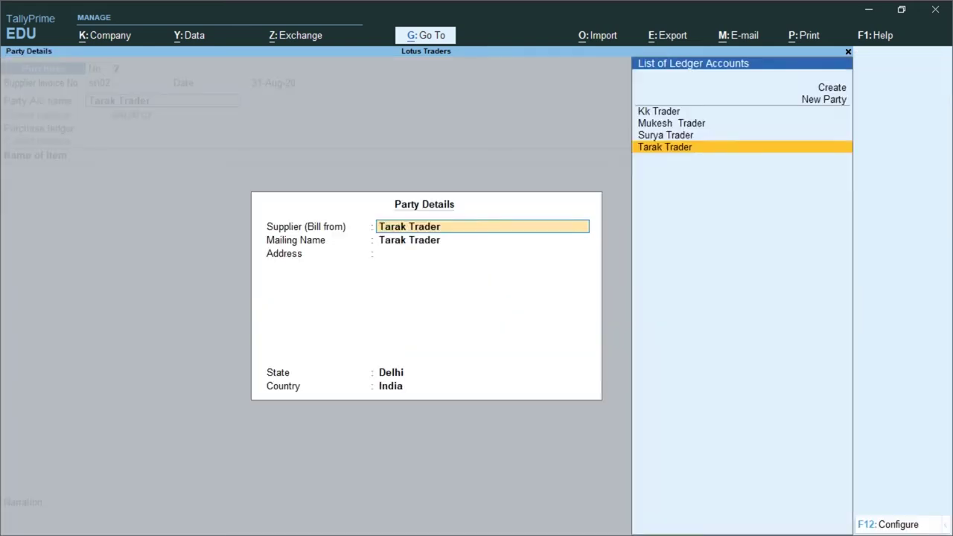
key(Return)
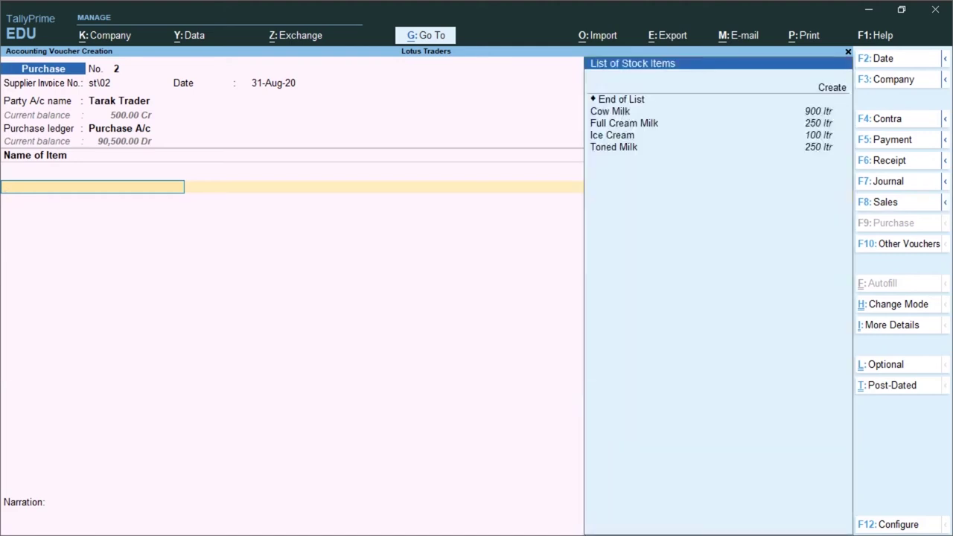
Add Toned Milk with a quantity of 500 ltr at a rate of 45 per ltr, and end the item list.
key(Down)
key(Down)
key(Down)
key(Down)
key(Down)
key(Down)
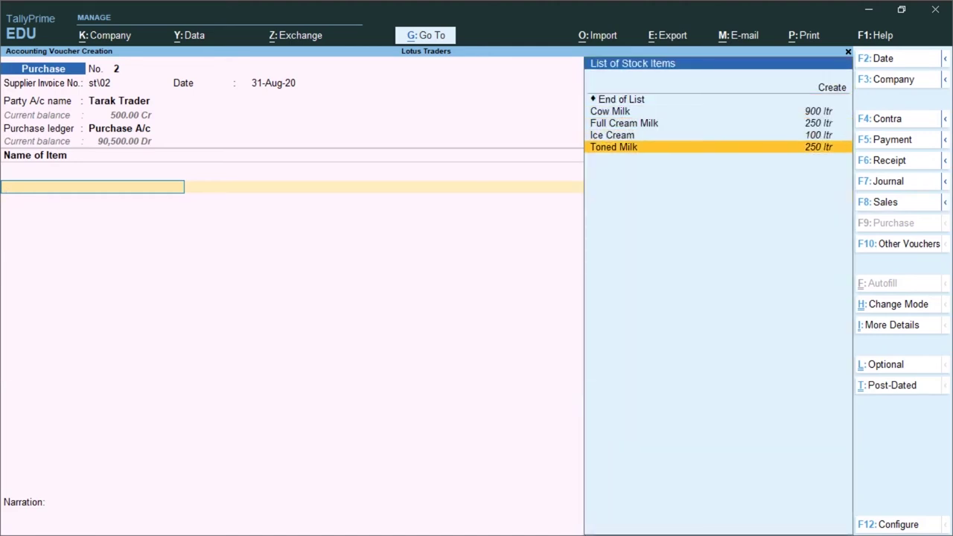
text(t)
key(Return)
text(500)
key(Return)
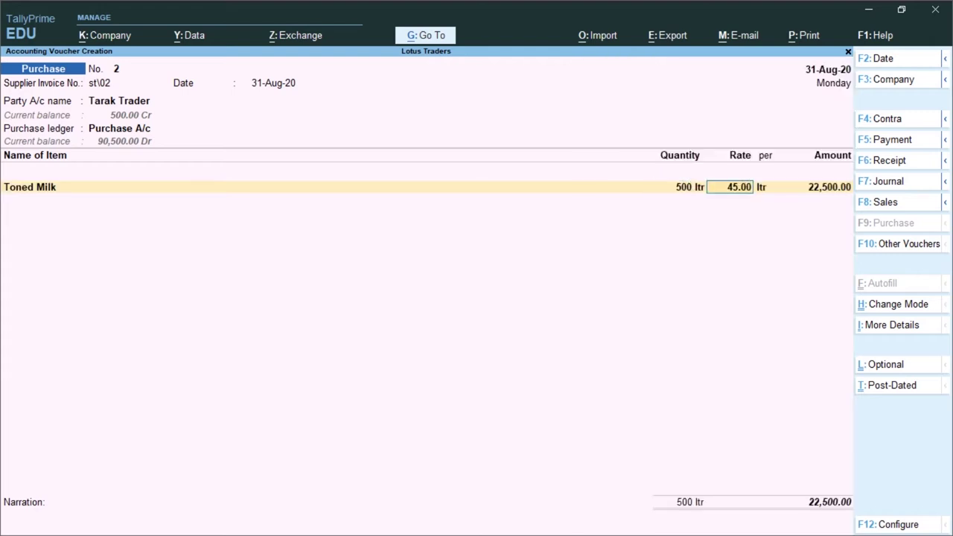
text(45)
key(Return)
key(Return)
key(Return)
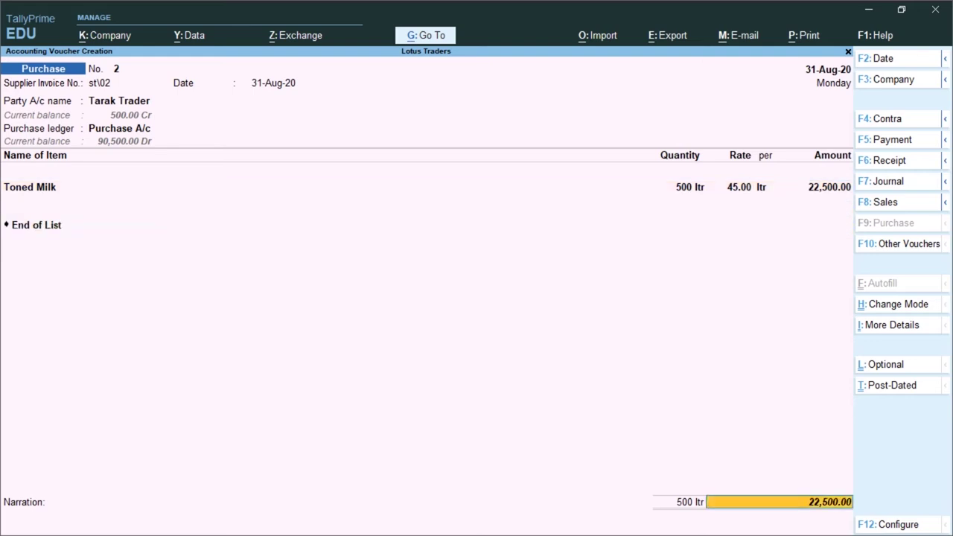
Set Tarak Trader's bill-wise reference type to Agst Ref, choose the pending advance Adv\st\01, and accept the full voucher amount against it.
key(Return)
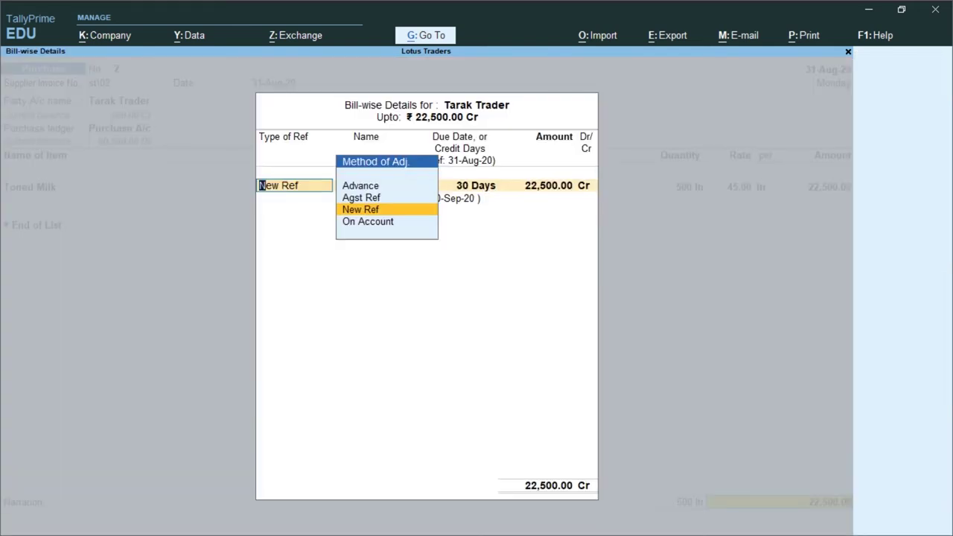
key(Up)
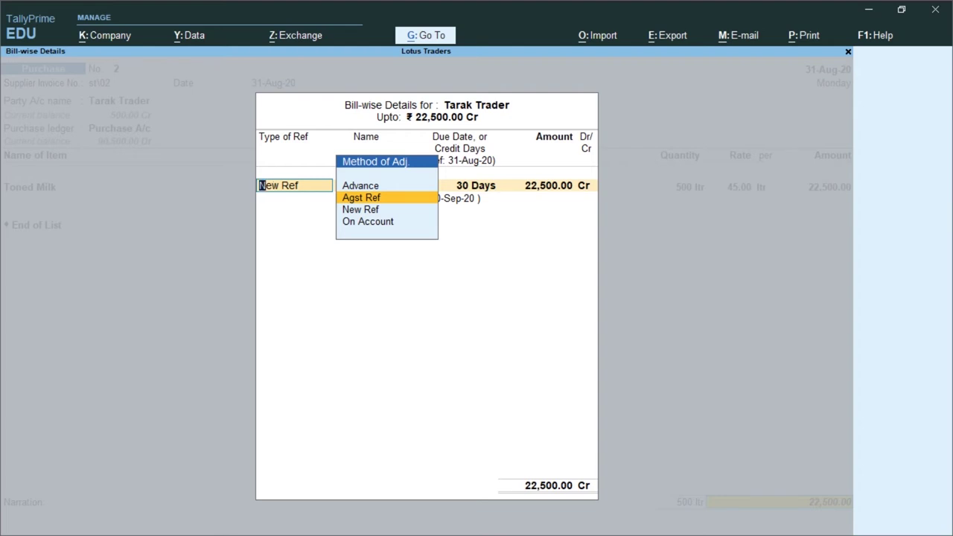
key(Return)
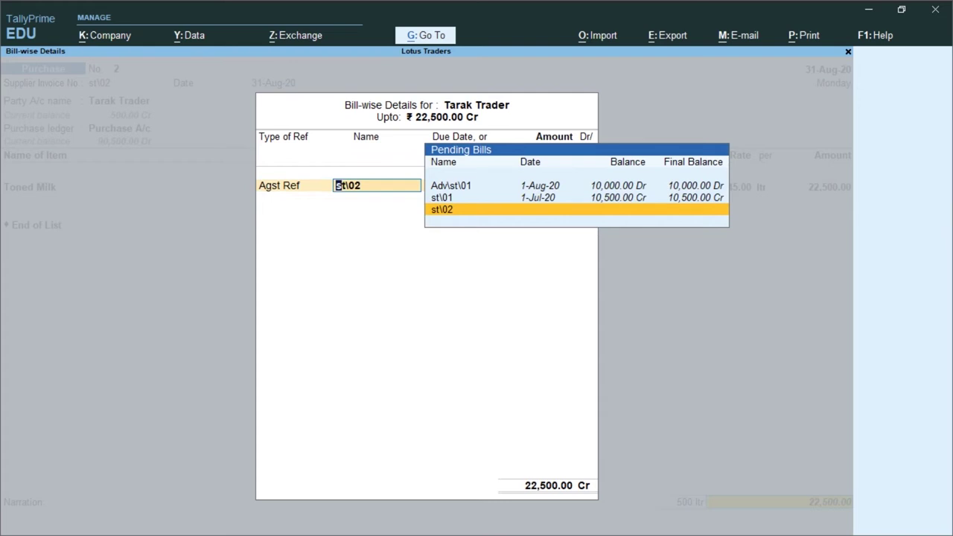
key(Up)
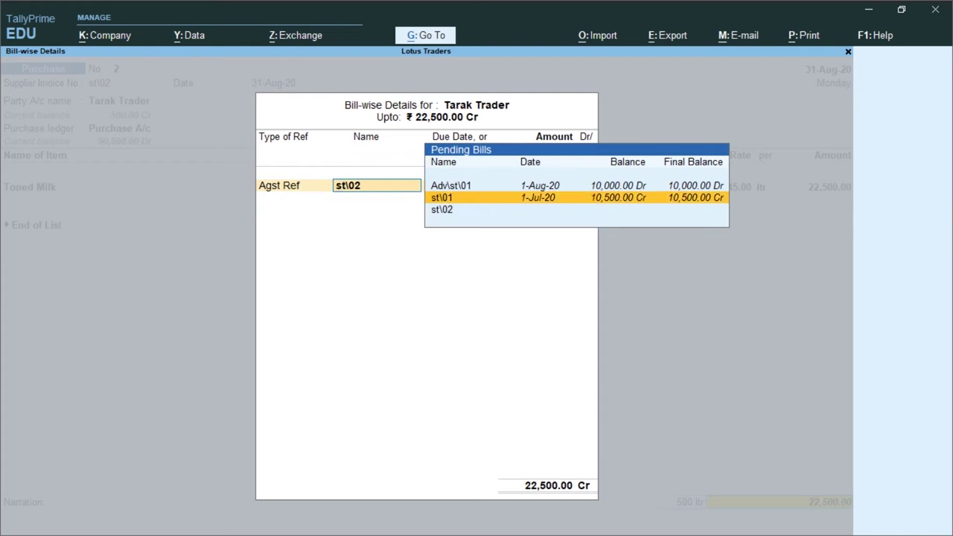
key(Up)
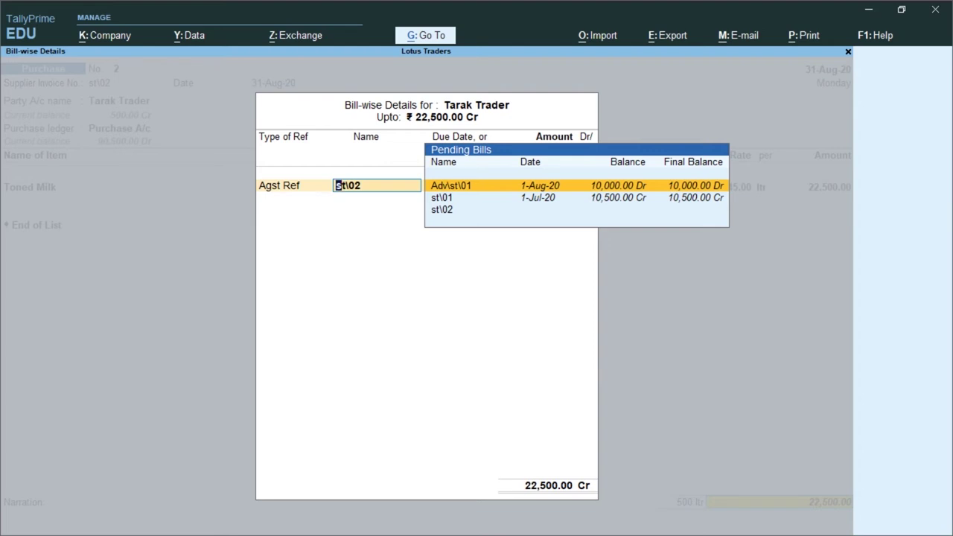
key(Return)
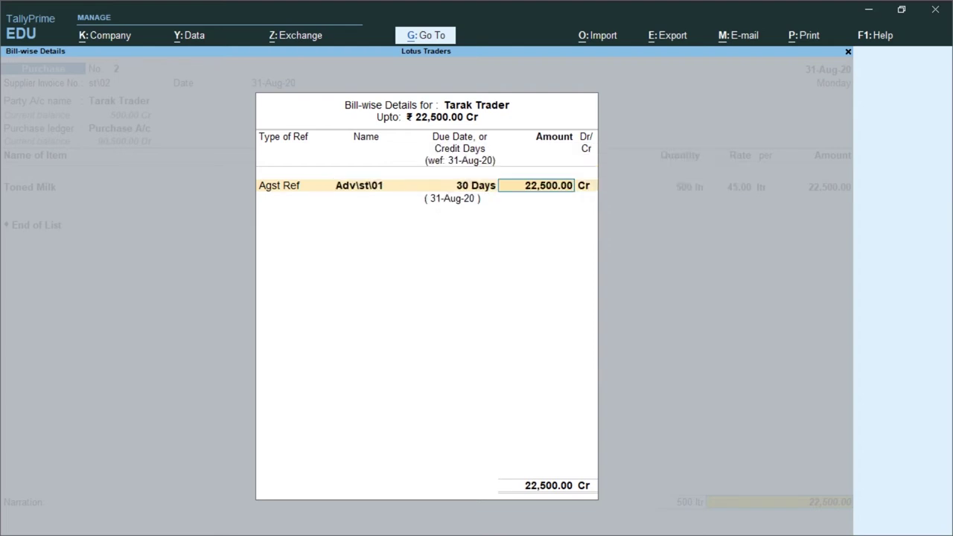
key(Return)
key(Return)
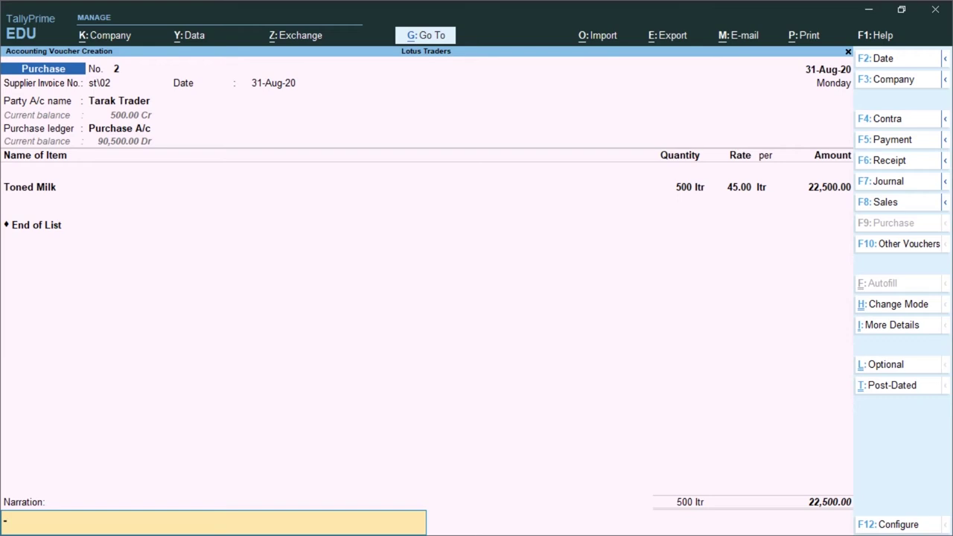
Save the purchase voucher without a narration and leave voucher entry.
key(Return)
key(Return)
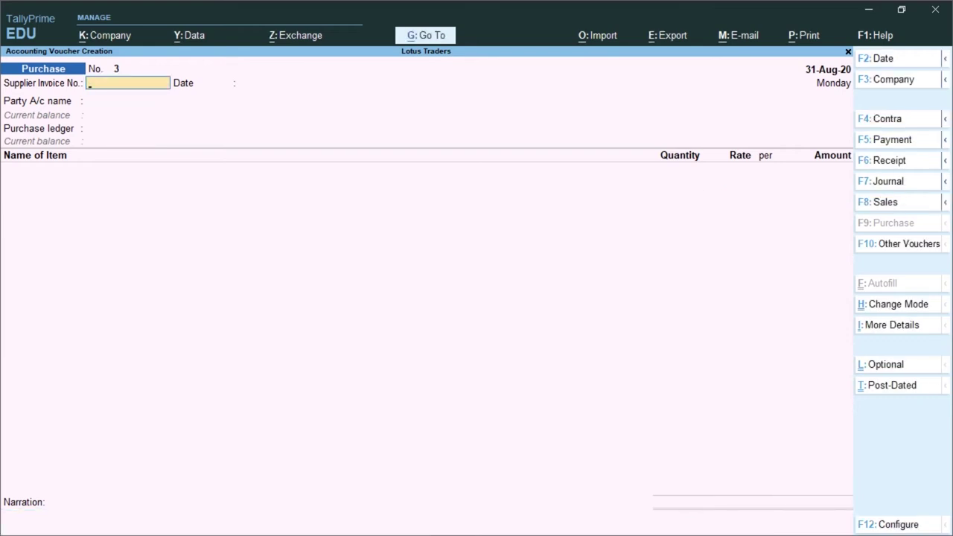
key(Escape)
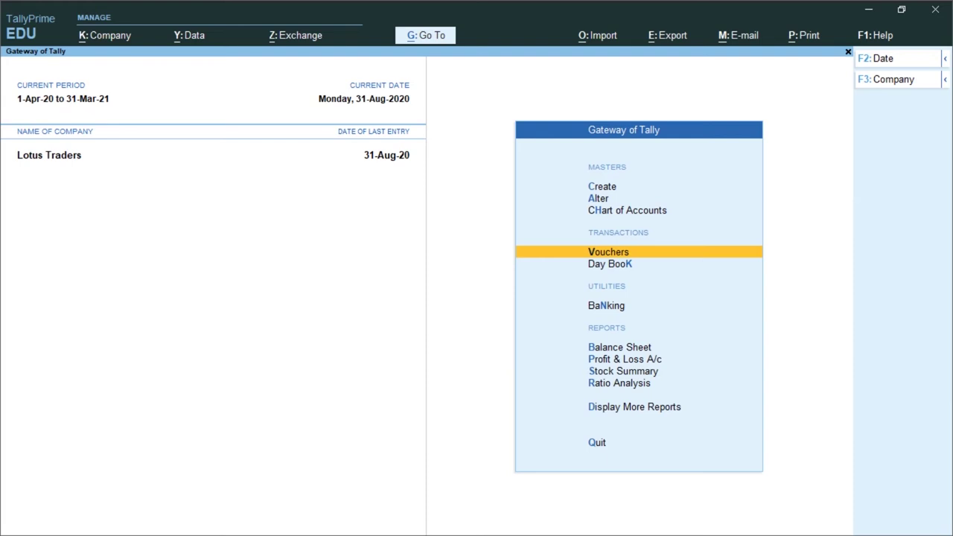
Open the Bills Receivable report from the outstandings in the statements of accounts.
key(Down)
key(Down)
key(Down)
key(Down)
key(Down)
key(Down)
key(Down)
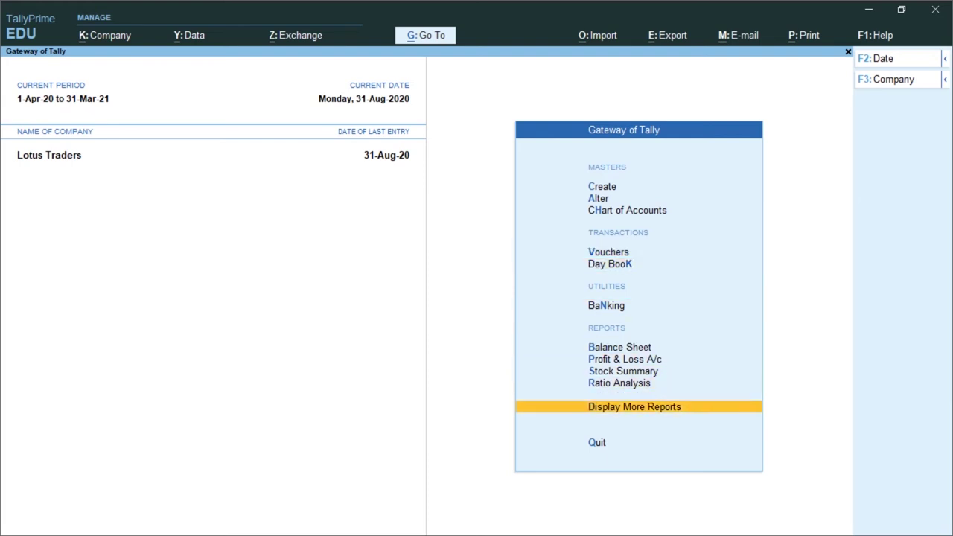
key(Return)
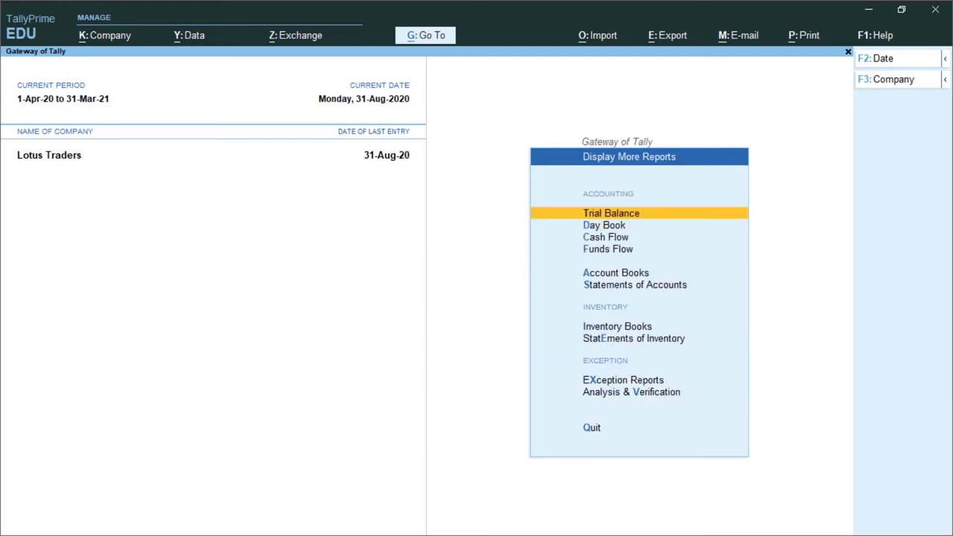
key(Down)
key(Down)
key(Down)
key(Down)
key(Down)
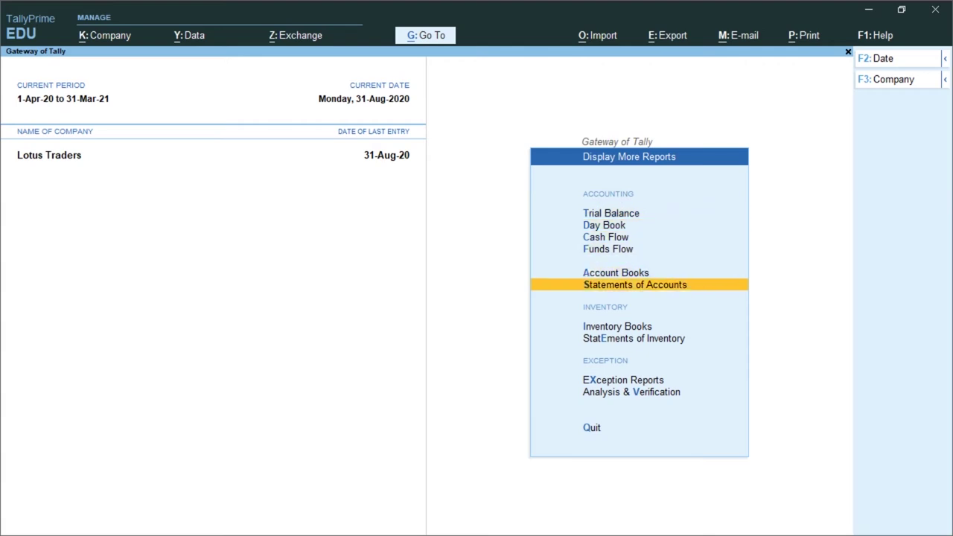
key(Return)
key(Return)
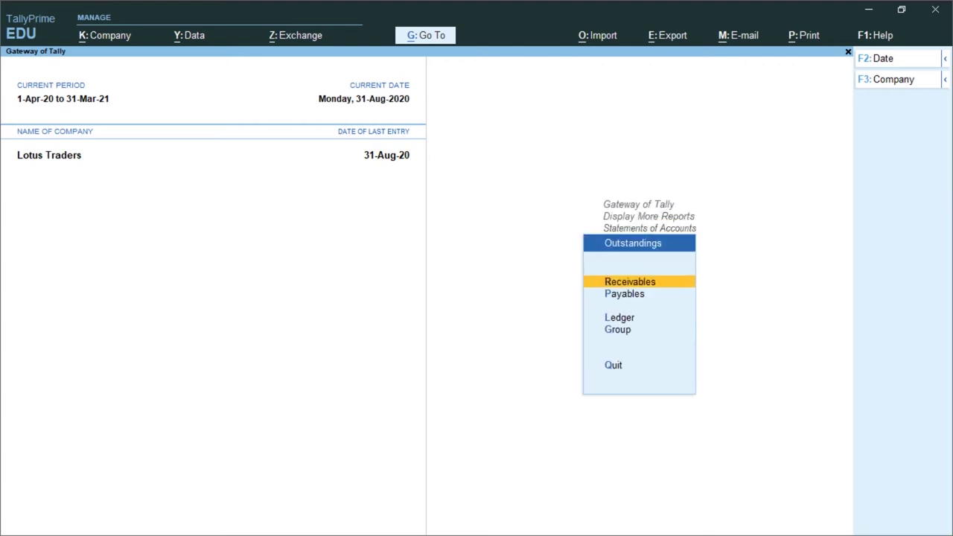
key(Return)
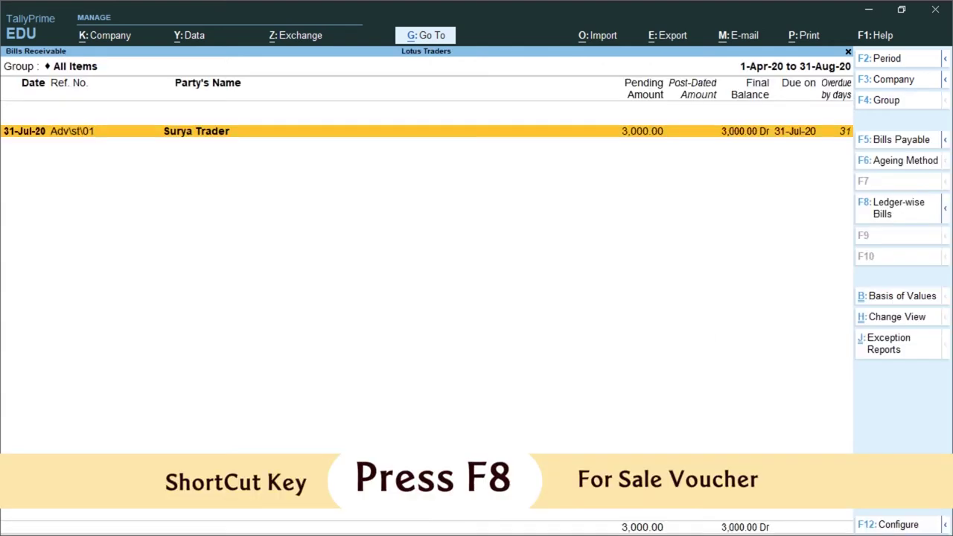
Expand the receivable bill to examine Surya Trader's receipt and sales entries, and switch the report to the ledger-wise view.
key(alt)
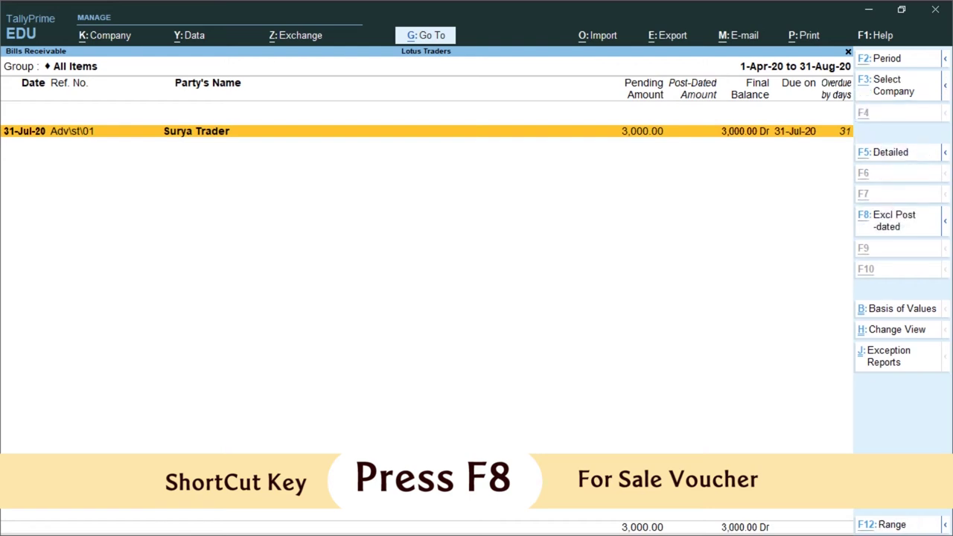
key(alt)
key(alt+F1)
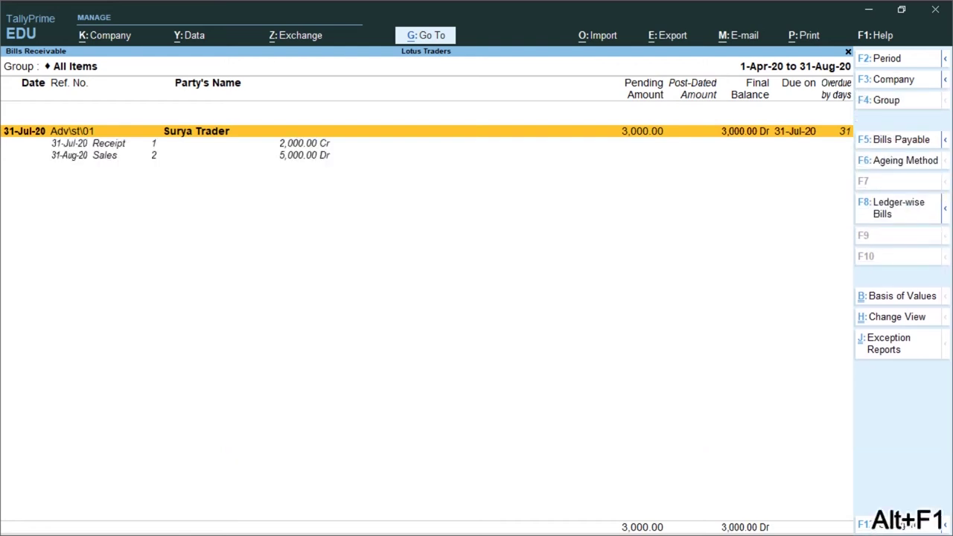
key(Down)
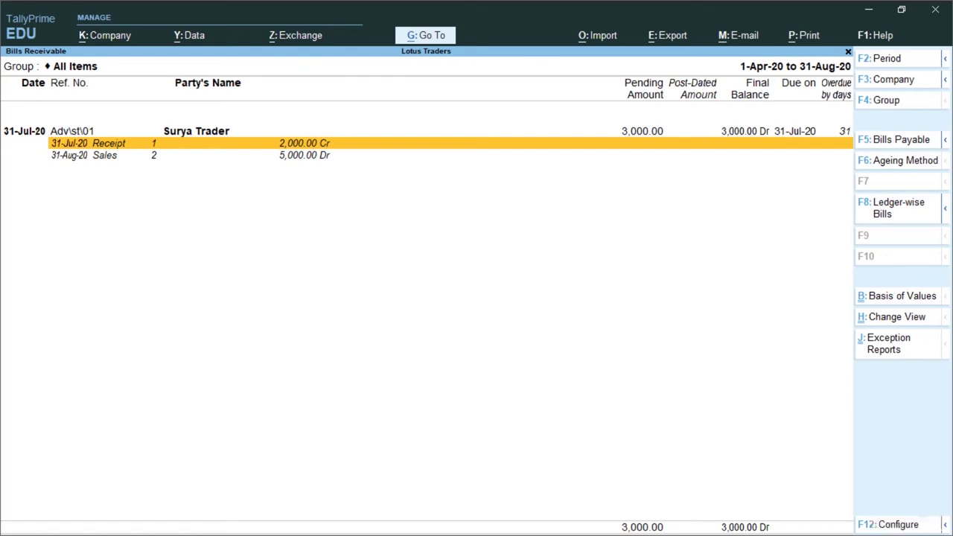
key(Down)
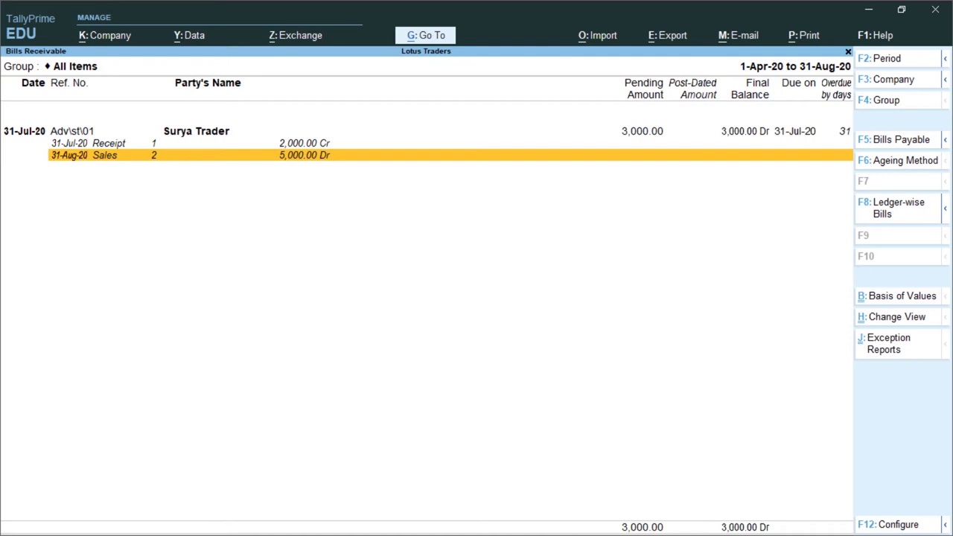
key(Up)
key(Up)
key(F8)
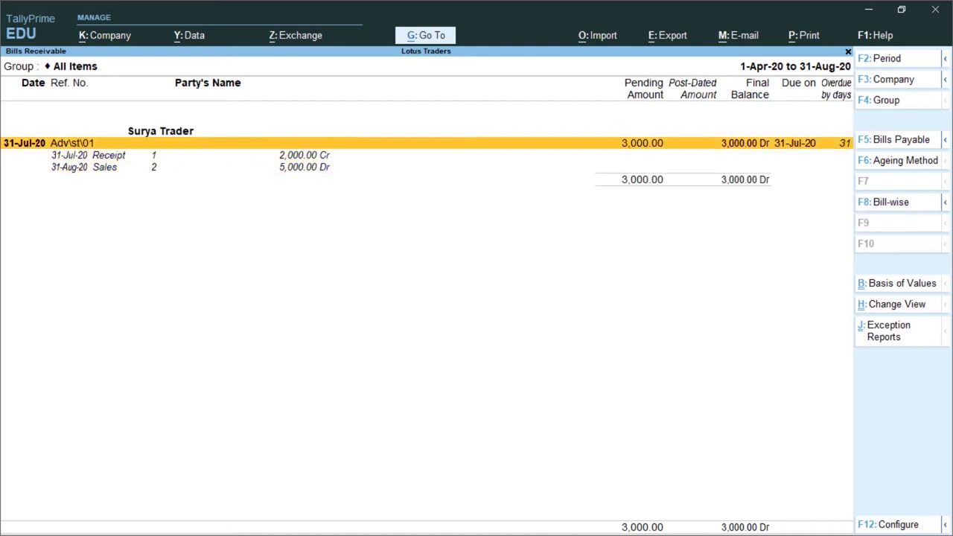
Open the Bills Payable report in detailed form and examine the payment and purchase entries under Tarak Trader's advance.
key(Escape)
key(Down)
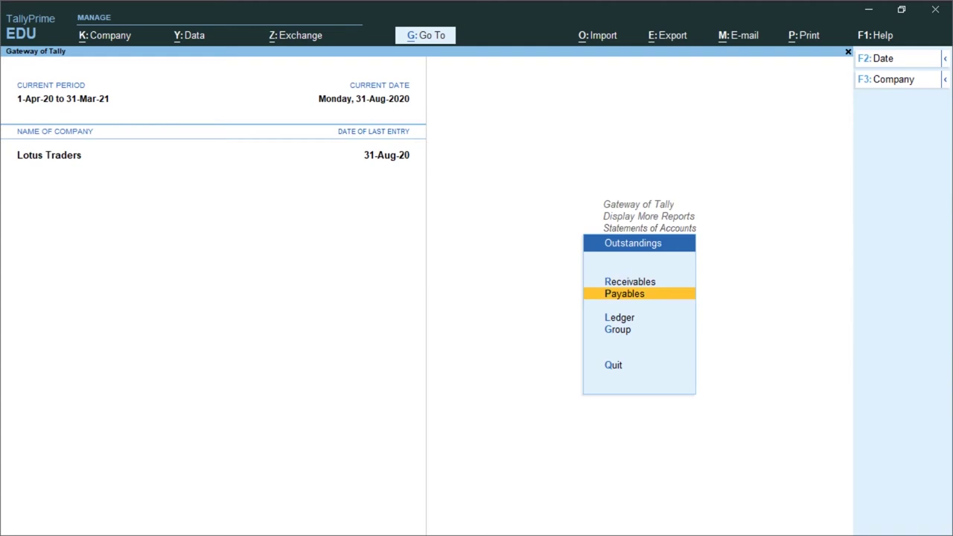
key(Return)
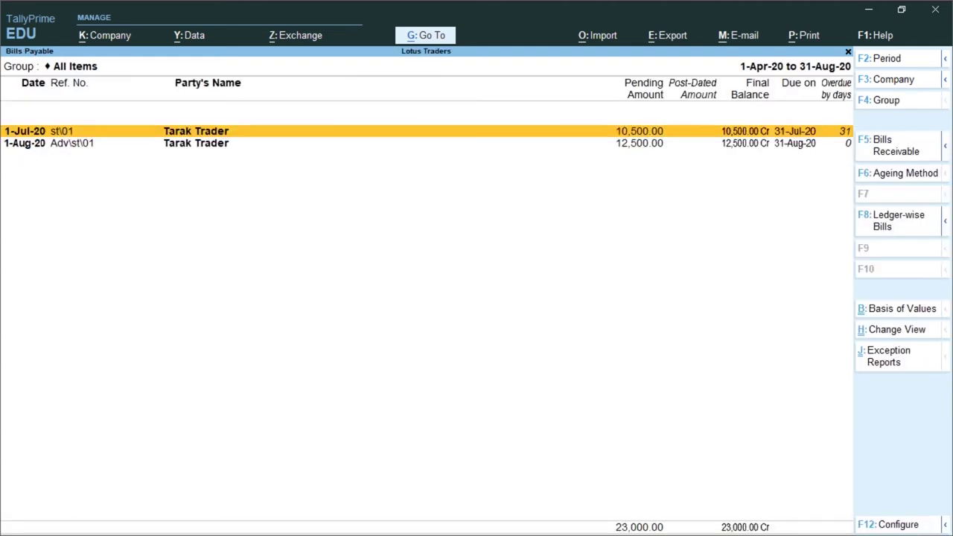
key(alt+F1)
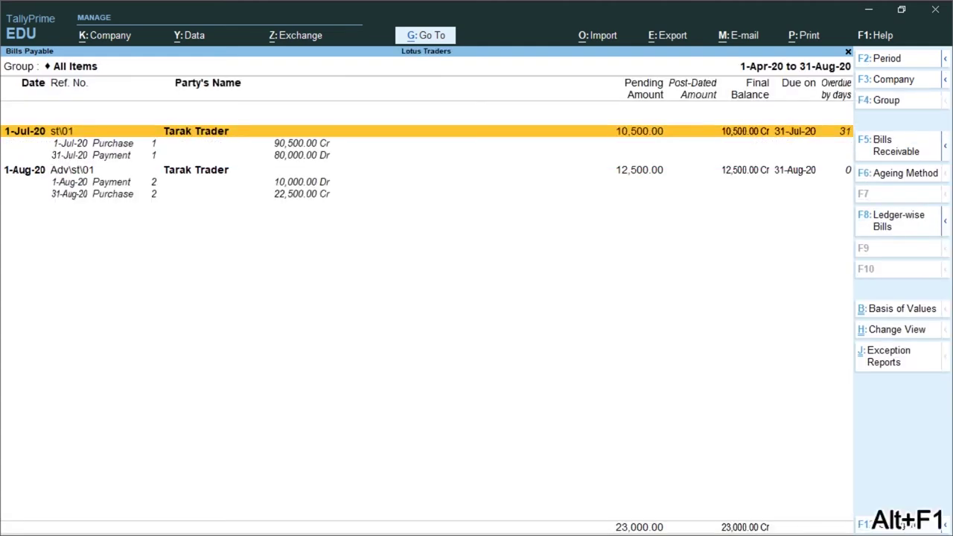
key(Down)
key(Down)
key(Down)
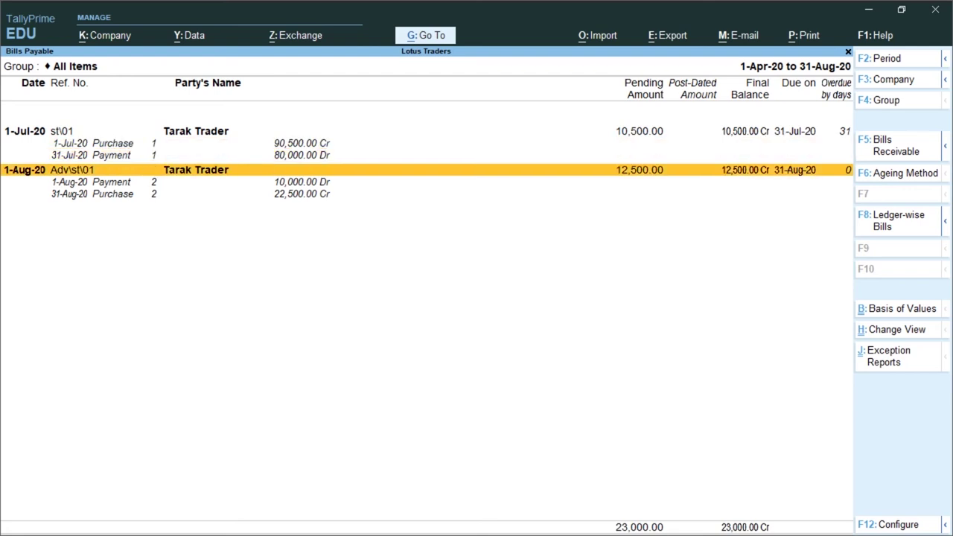
key(Down)
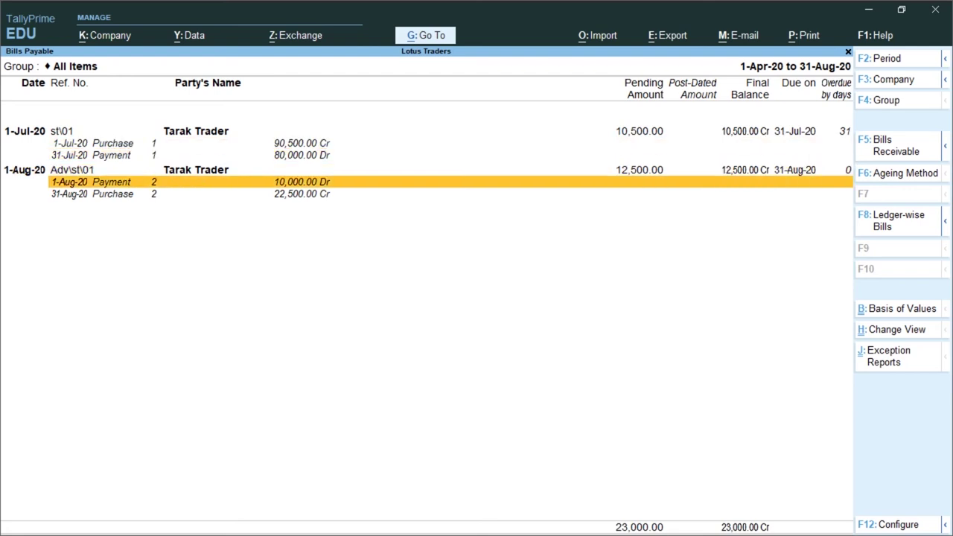
key(Down)
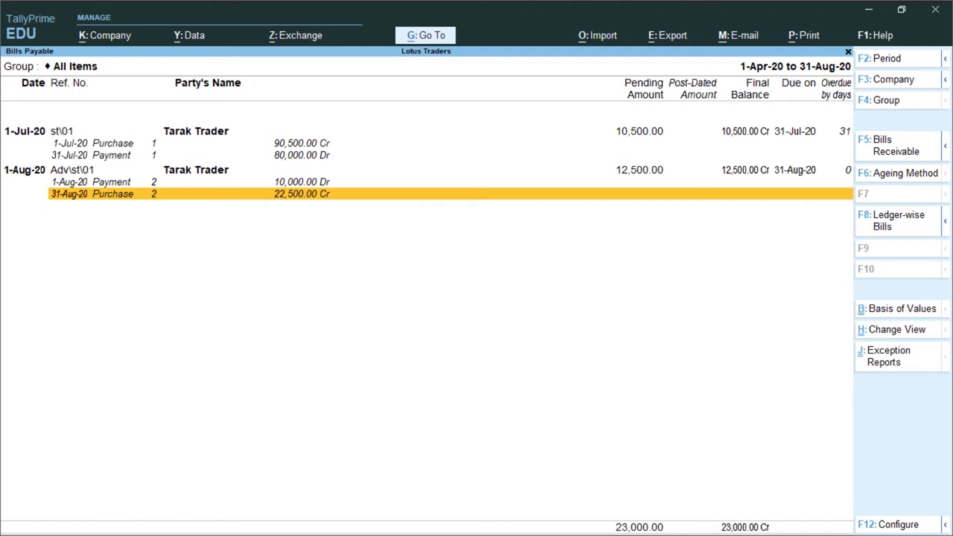
Review the payment entry under Tarak Trader's advance bill, and close the outstandings reports back to the Gateway of Tally.
key(Up)
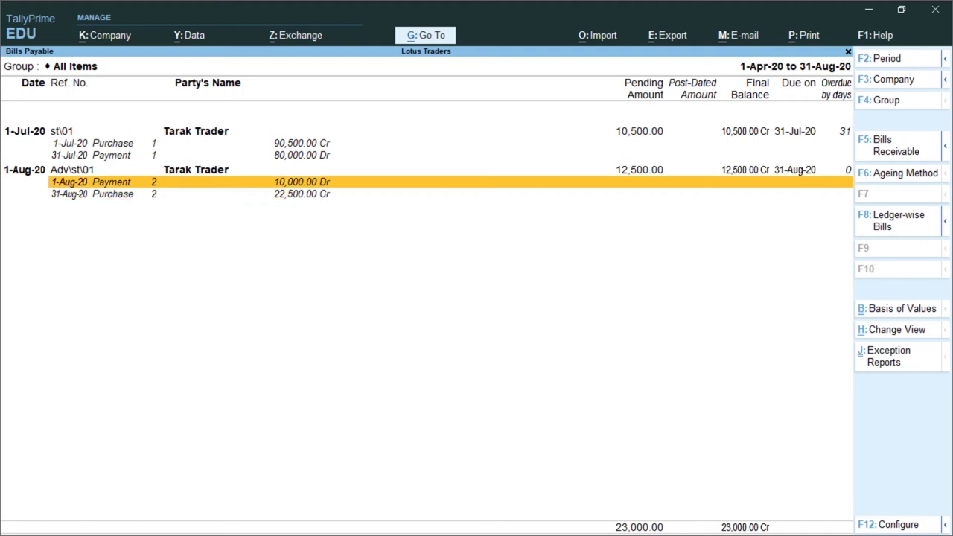
key(Up)
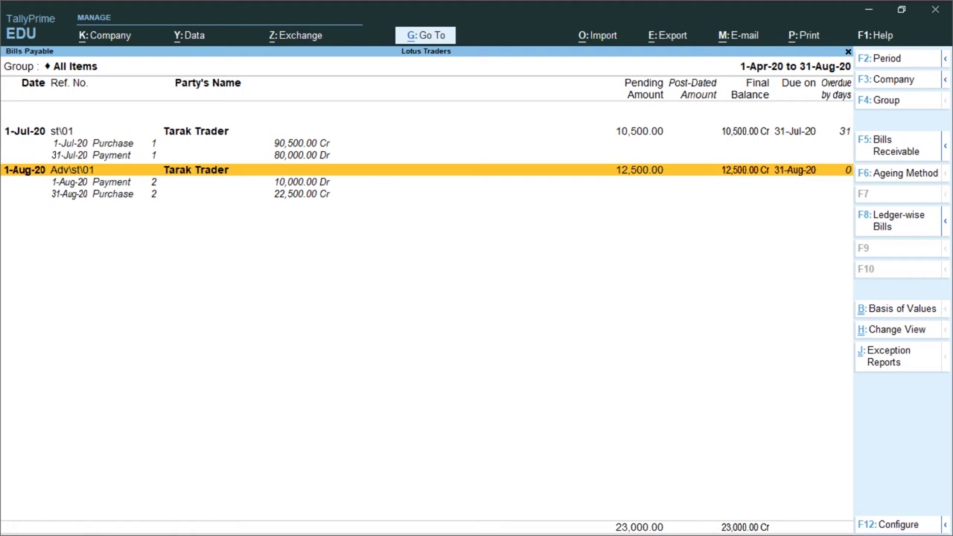
key(Escape)
key(Escape)
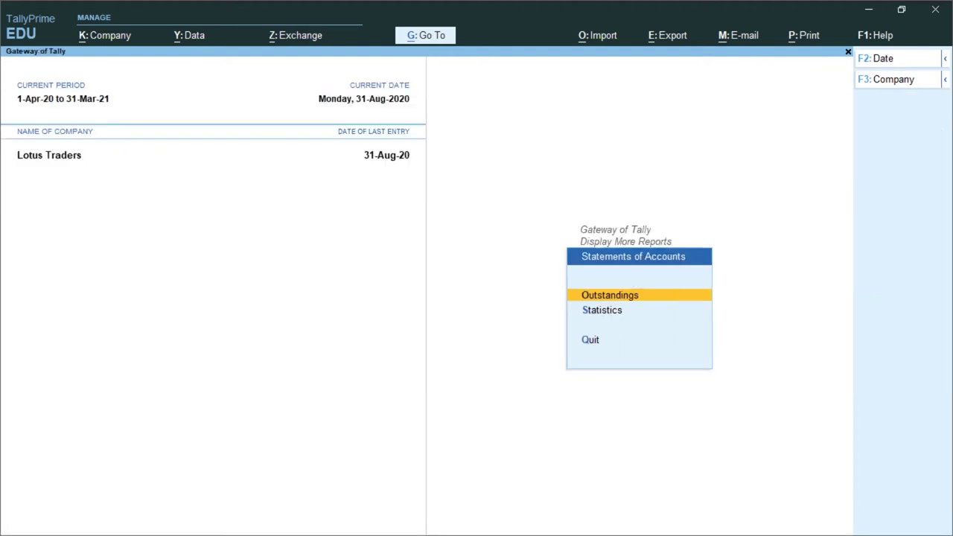
key(Escape)
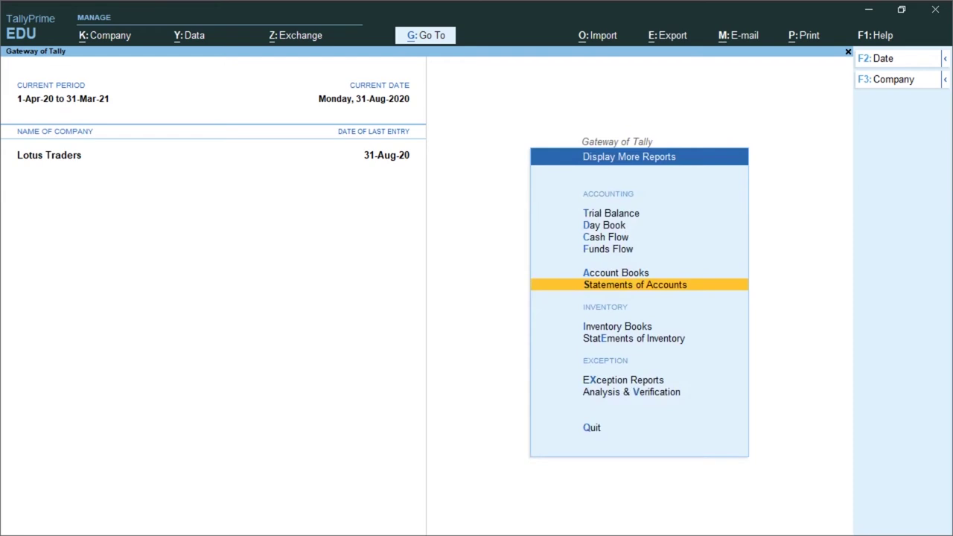
key(Escape)
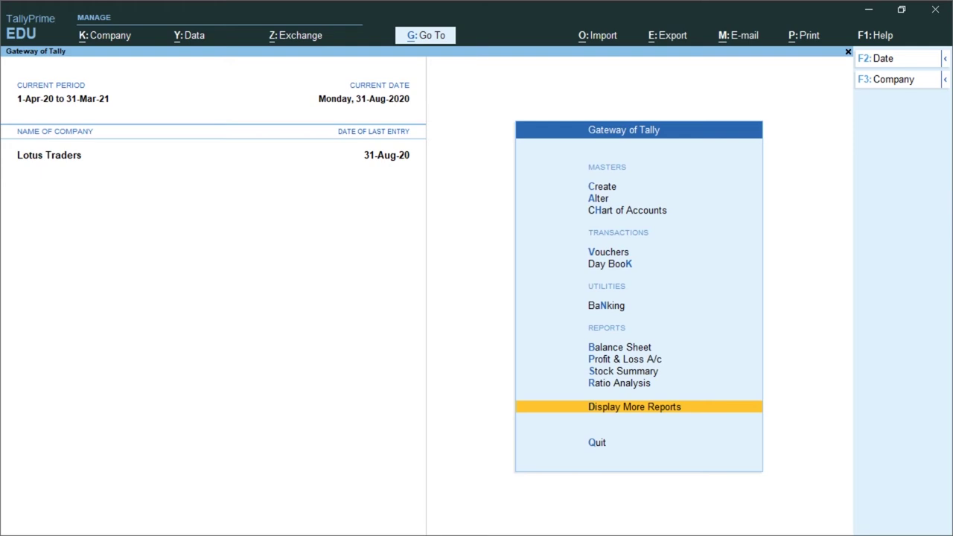
Start a sales voucher with the reference number ba\03\at.
key(Up)
key(Up)
key(Up)
key(Up)
key(Up)
key(Up)
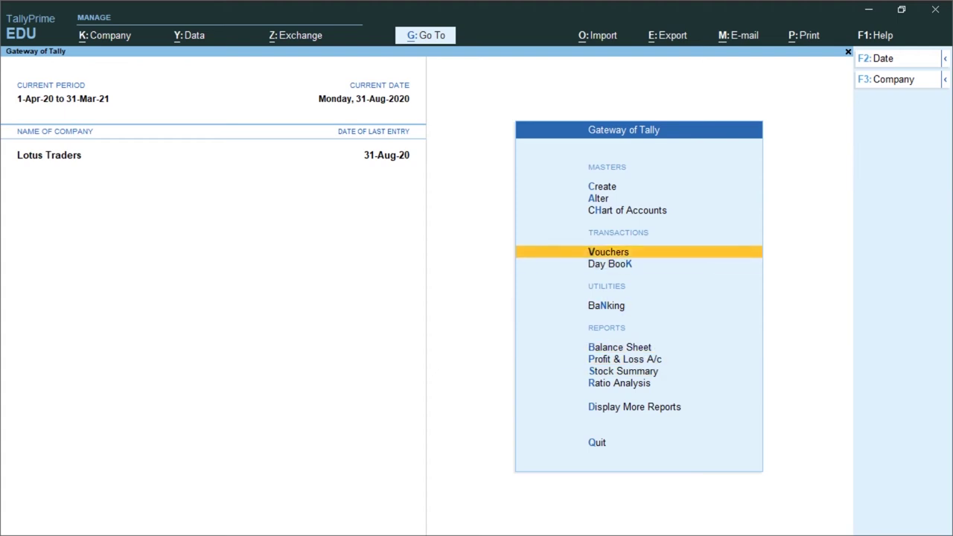
key(Return)
key(F8)
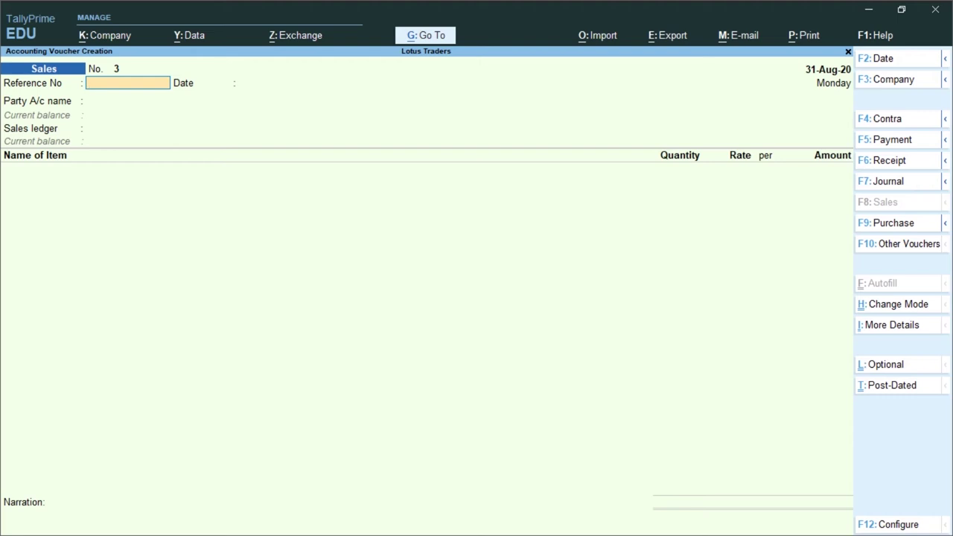
text(ba\03\at)
key(Return)
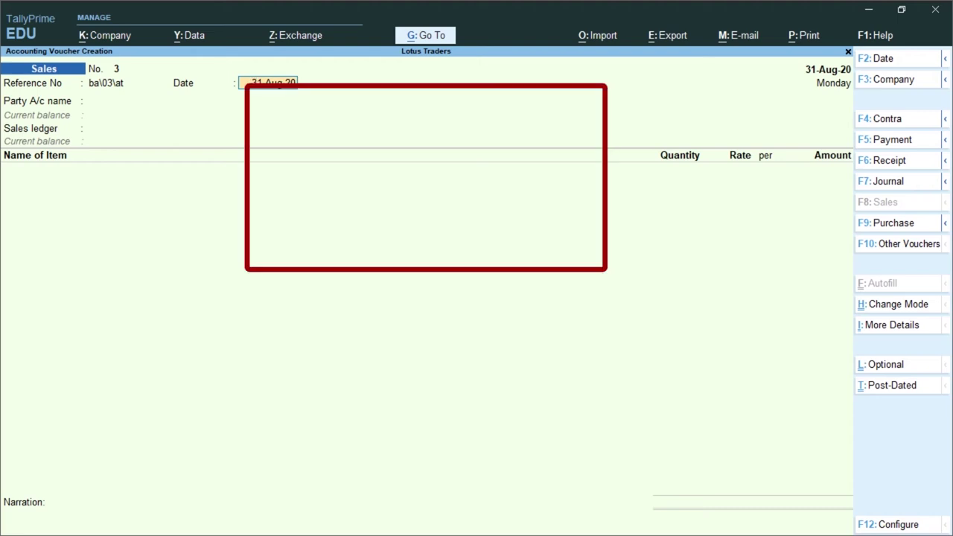
Set both the voucher date and the reference date of the sales voucher to 1-8.
key(F2)
text(1-)
text(8)
key(Return)
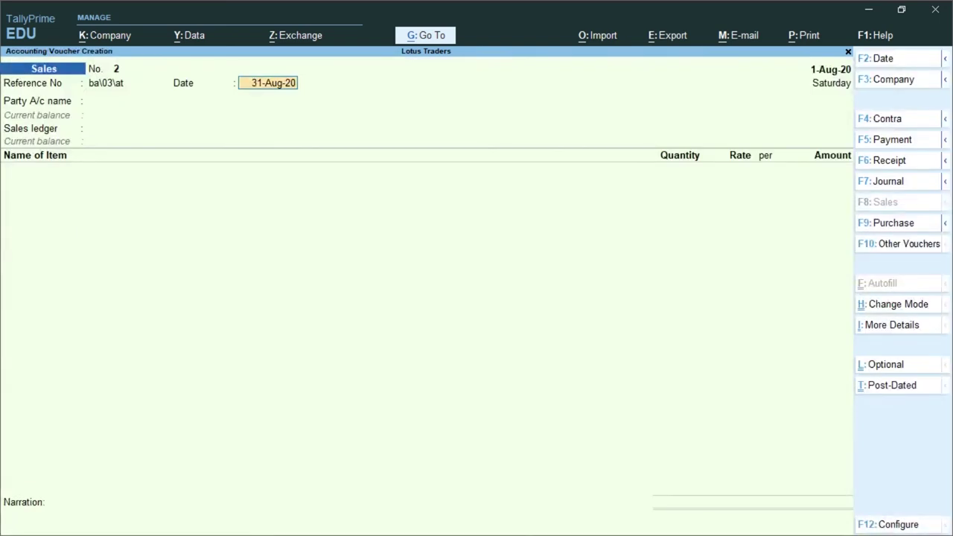
key(BackSpace)
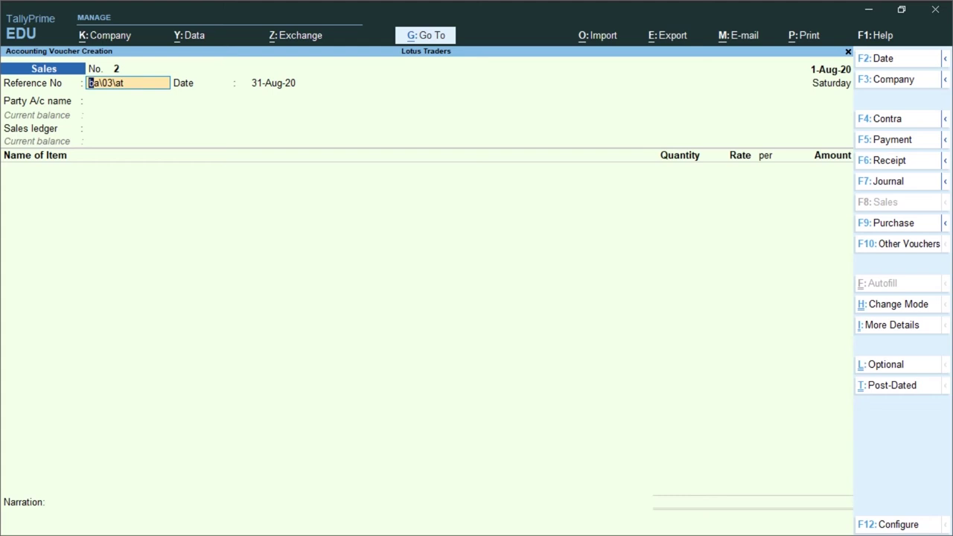
key(Return)
text(1-)
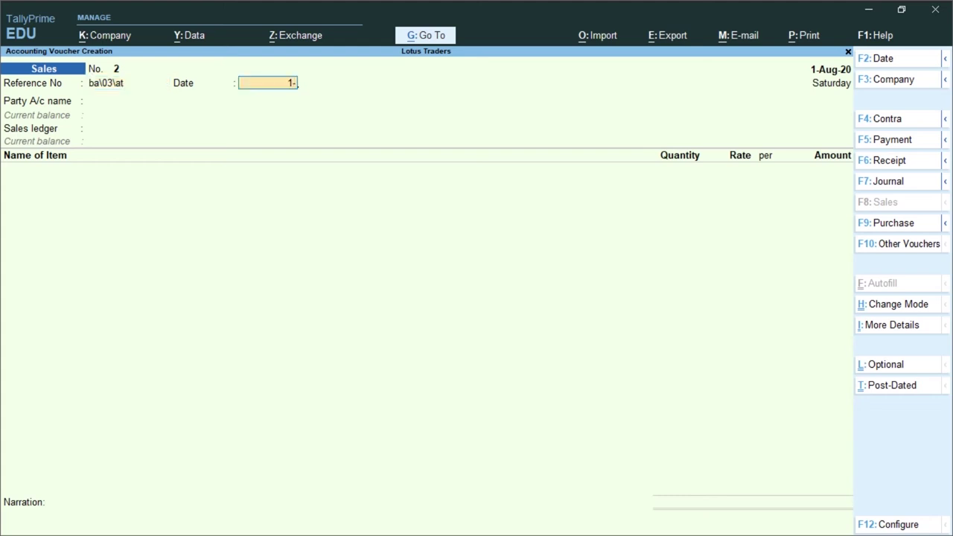
text(8)
key(Return)
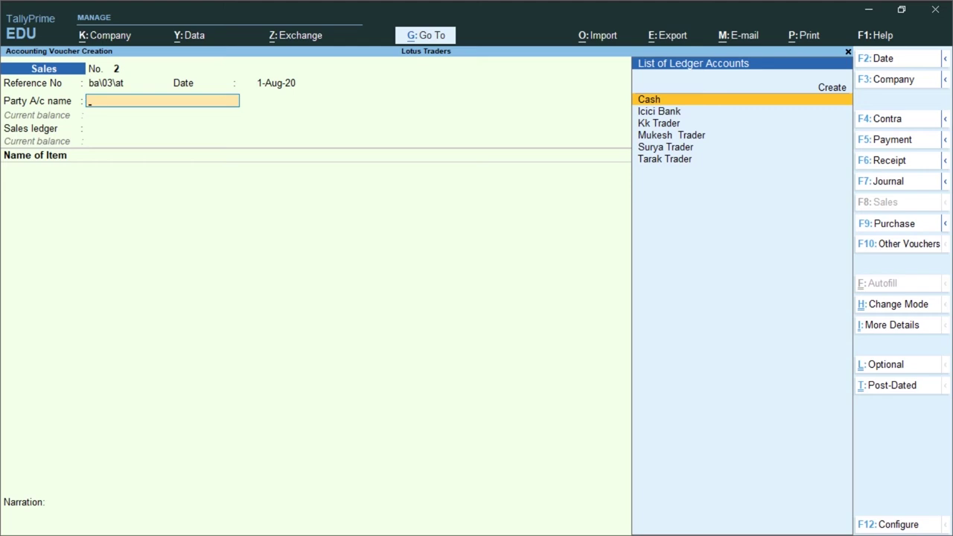
Switch to a purchase voucher for Mukesh Trader with the Purchase A/c ledger and blank receipt details, and leave it without adding items.
key(F9)
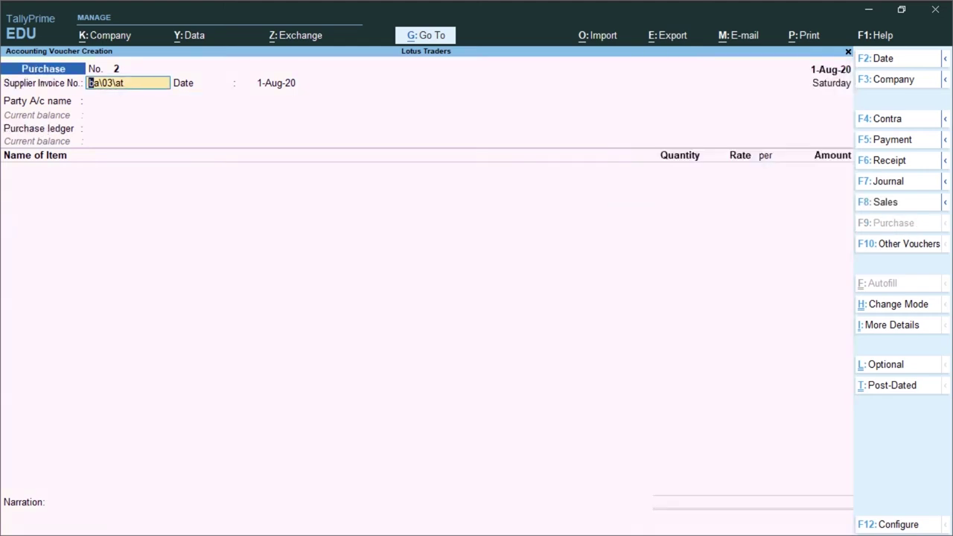
key(Return)
key(Return)
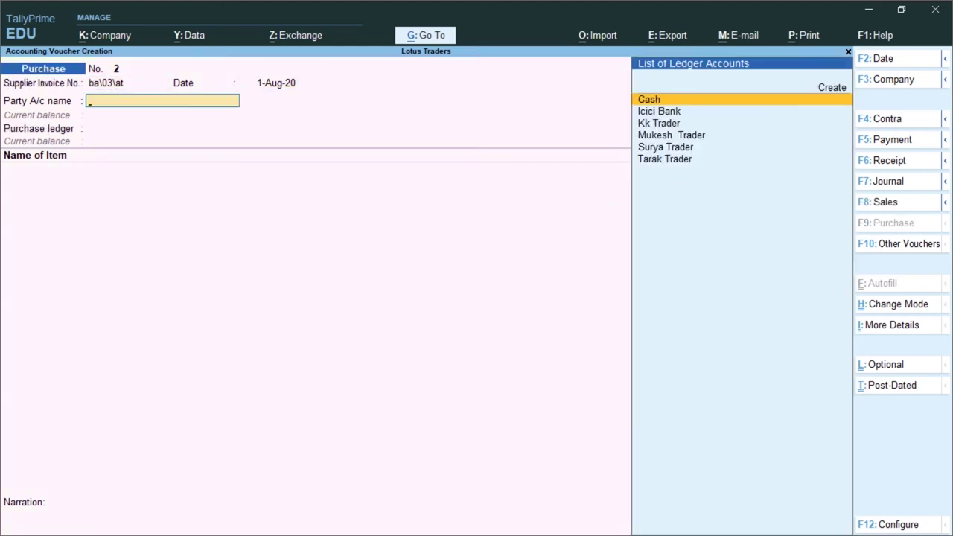
key(Down)
key(Down)
key(Down)
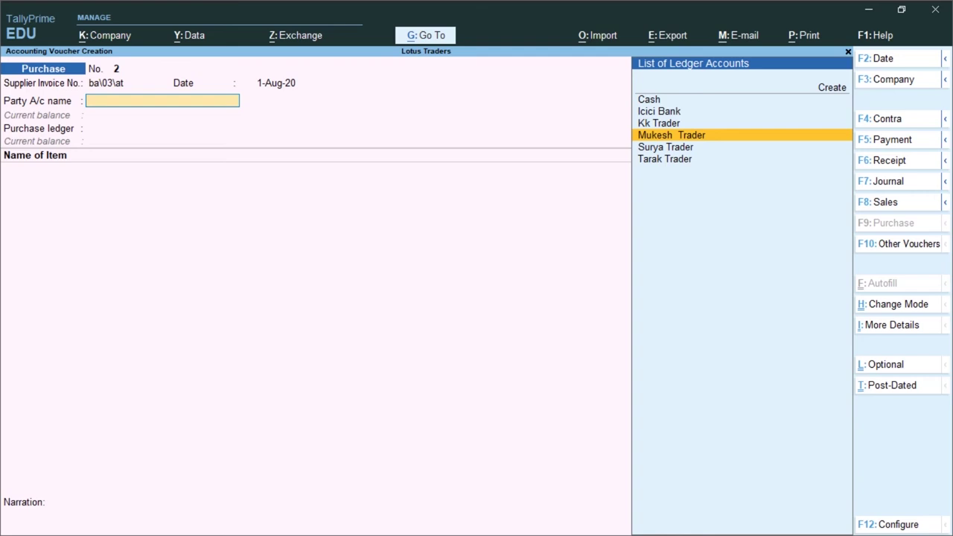
key(Return)
key(Return)
key(Return)
key(Return)
key(Return)
key(Return)
key(Return)
key(Return)
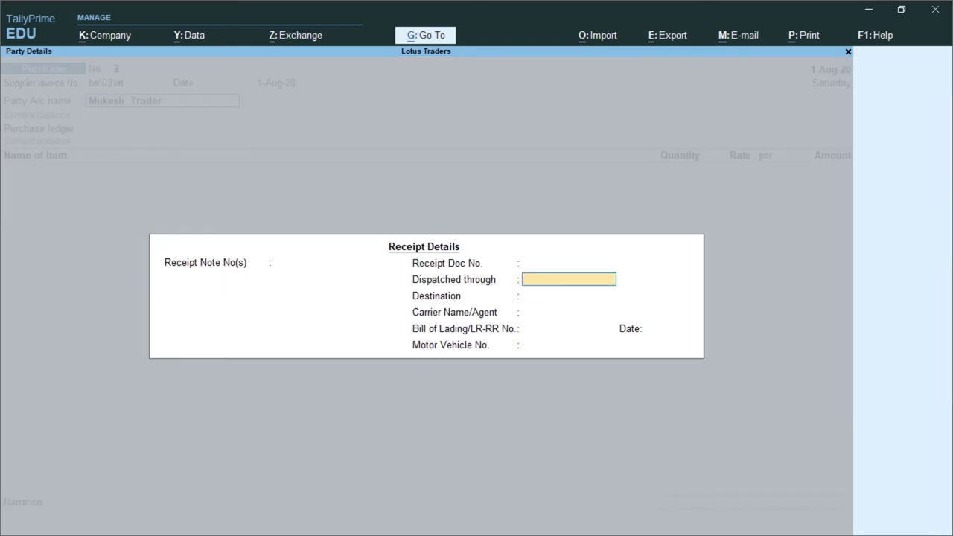
key(Return)
key(Return)
key(Return)
key(Return)
key(Return)
key(Return)
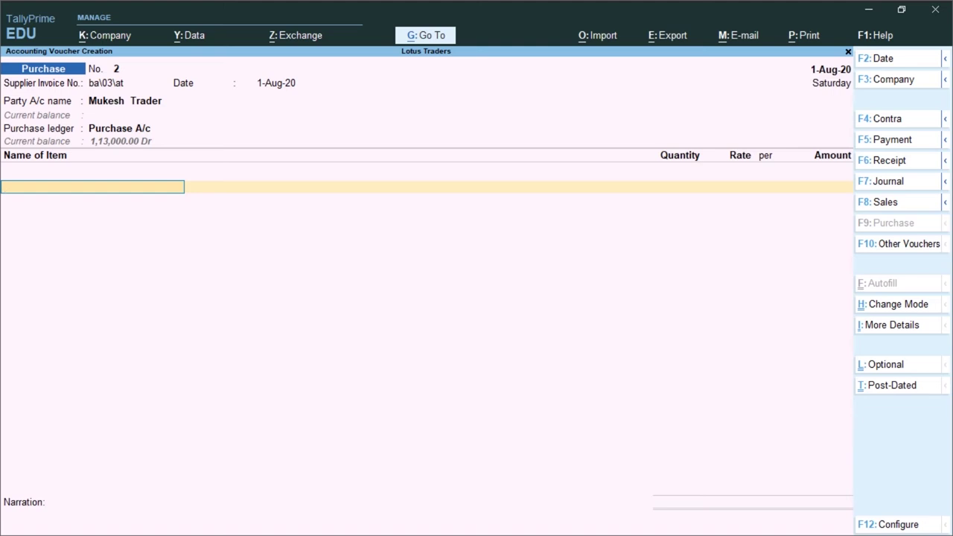
key(ctrl+q)
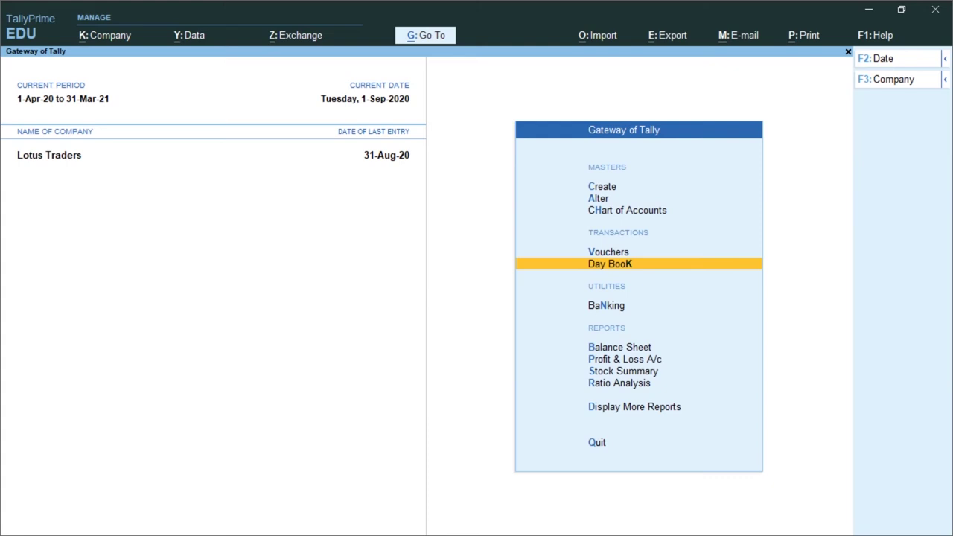
Start a sales voucher dated 31-8 with the reference number SA\05\AT, keeping the same reference date.
key(Up)
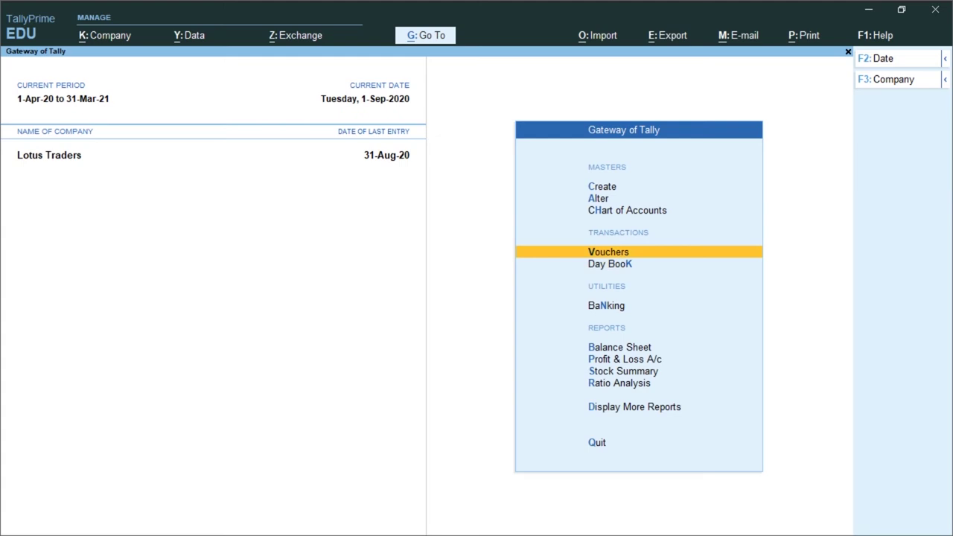
key(Return)
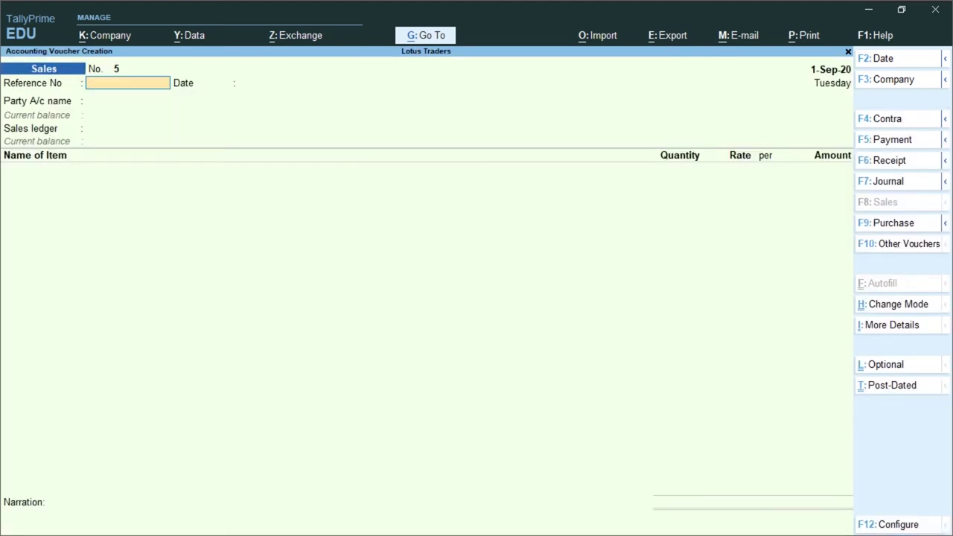
key(F2)
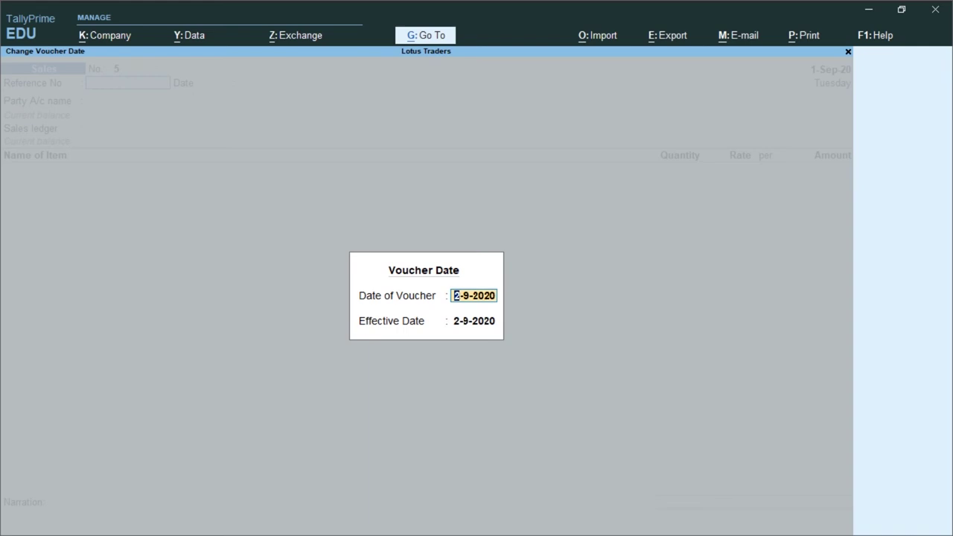
text(31-8)
key(Return)
key(Return)
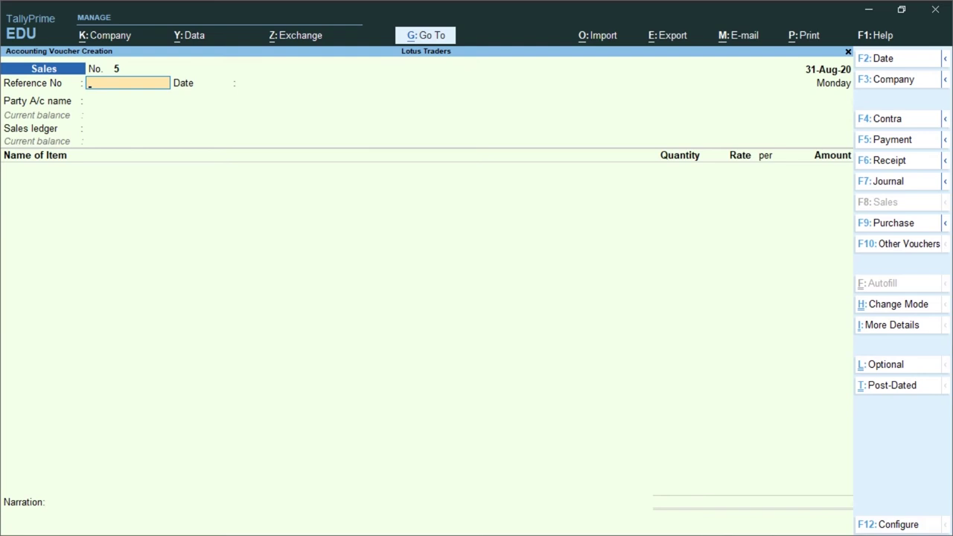
text(SA\05\AT)
key(Return)
key(Return)
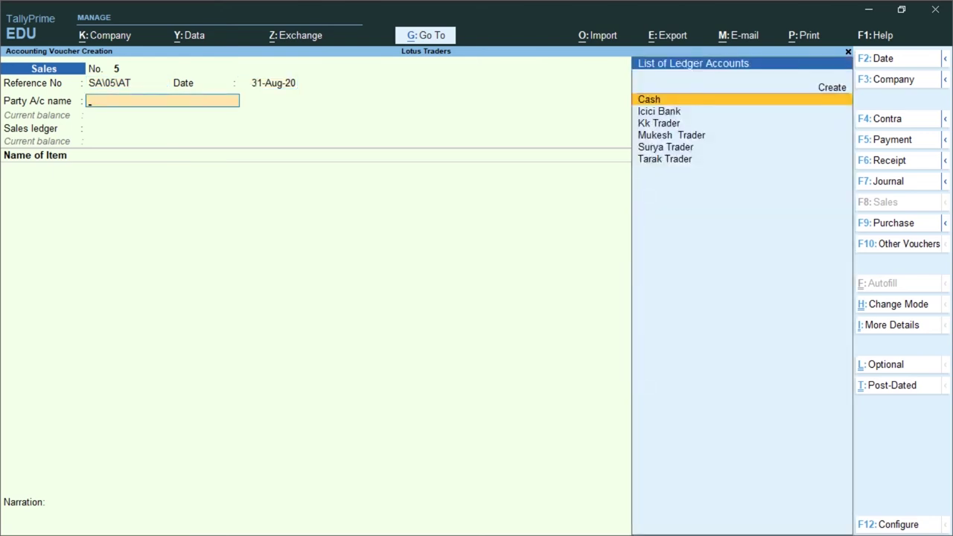
Choose Mukesh Trader as the party and Sales A/c as the sales ledger, leaving the dispatch details blank.
key(Down)
key(Down)
key(Down)
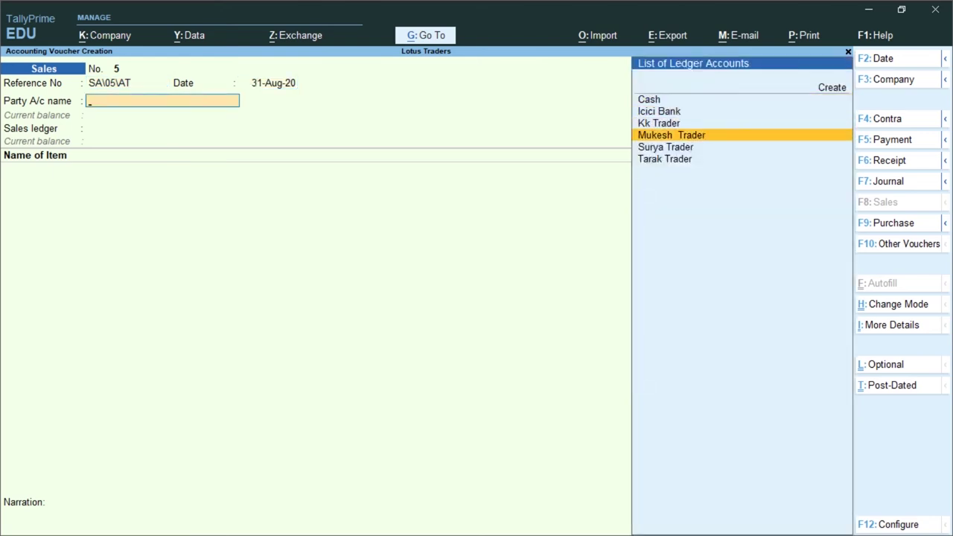
key(Return)
key(Return)
key(Return)
key(Return)
key(Return)
key(Return)
key(Return)
key(Return)
key(Return)
key(Return)
key(Return)
key(Return)
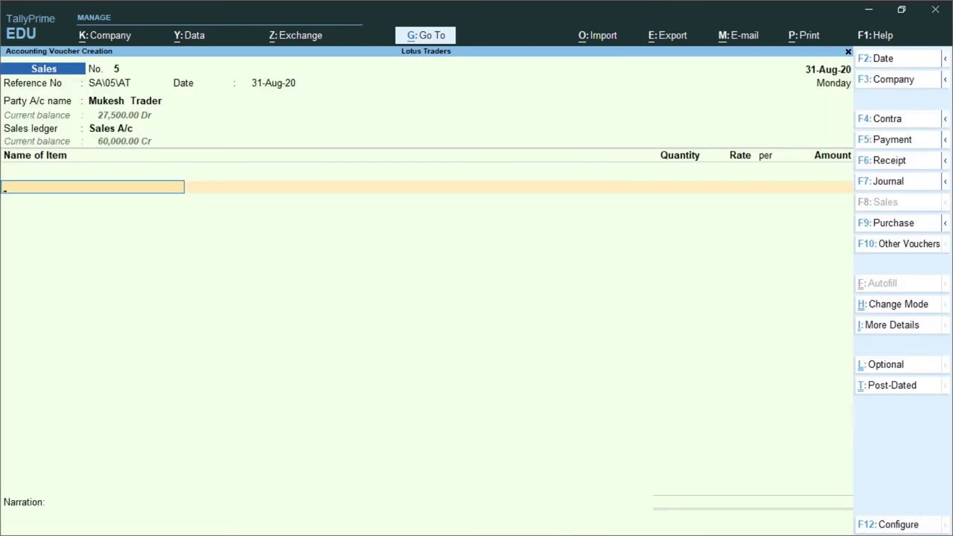
Add 50 ltr of Ice Cream at a rate of 70 per ltr to the sales voucher.
key(Down)
key(Down)
key(Down)
key(Down)
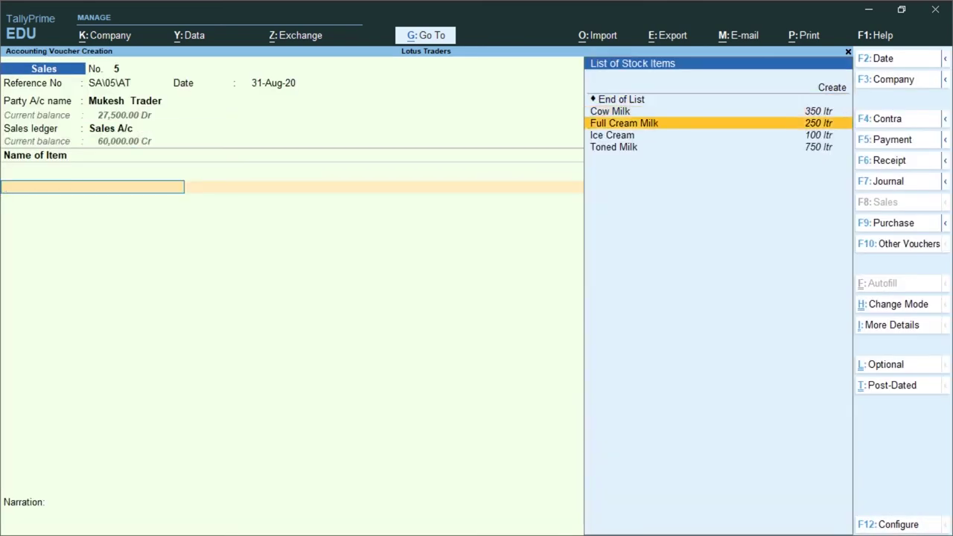
key(Return)
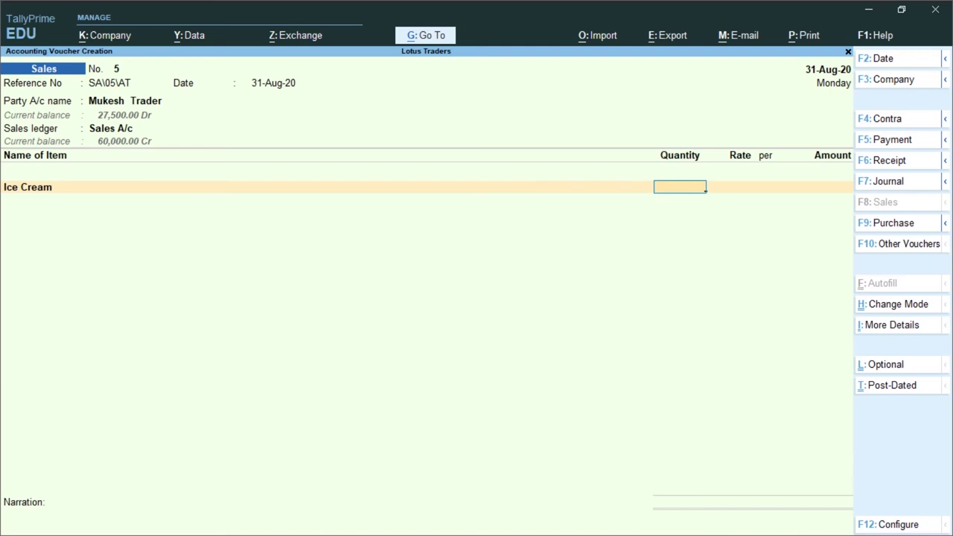
text(50)
key(Return)
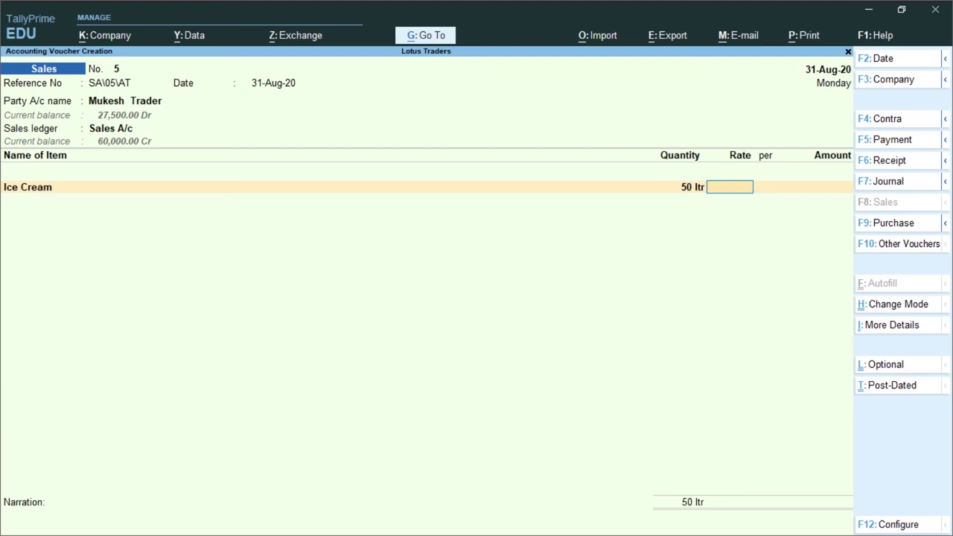
text(70)
key(Return)
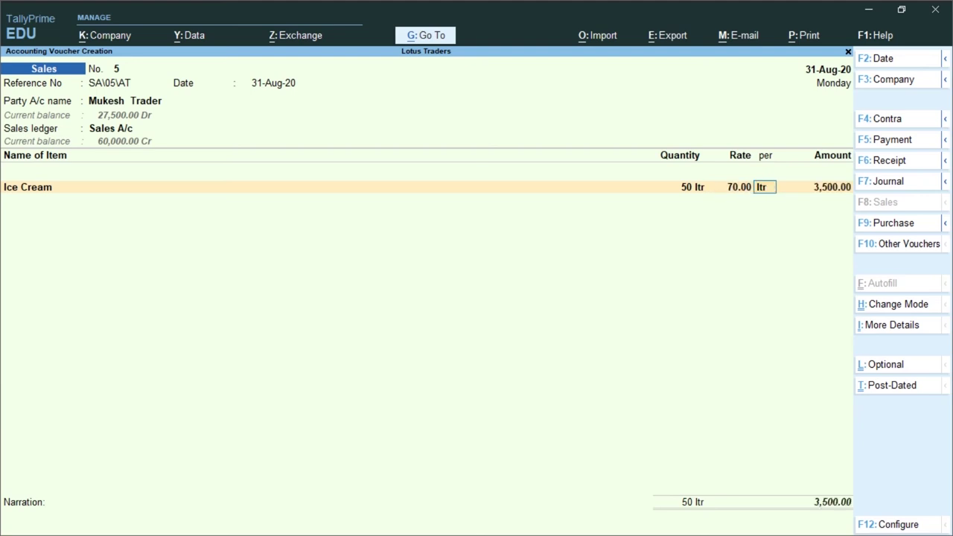
key(Return)
key(Return)
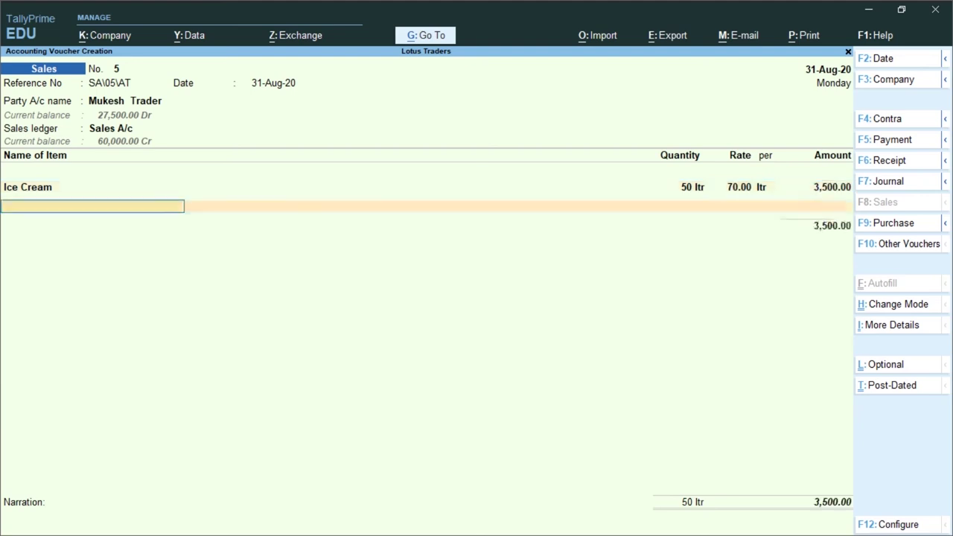
End the item list and allocate Mukesh Trader's bill as New Ref SA\05\AT, keeping the 29 days of credit.
key(Return)
key(Return)
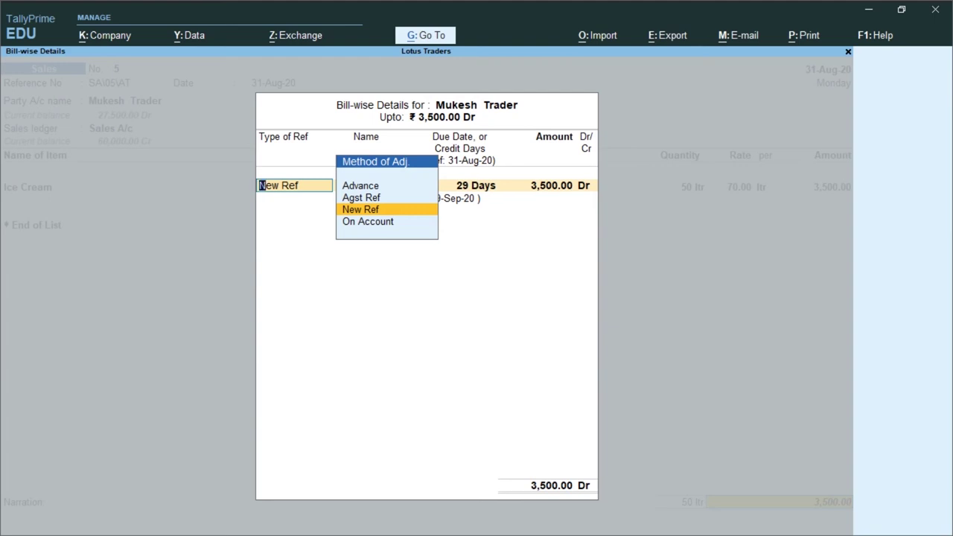
key(Return)
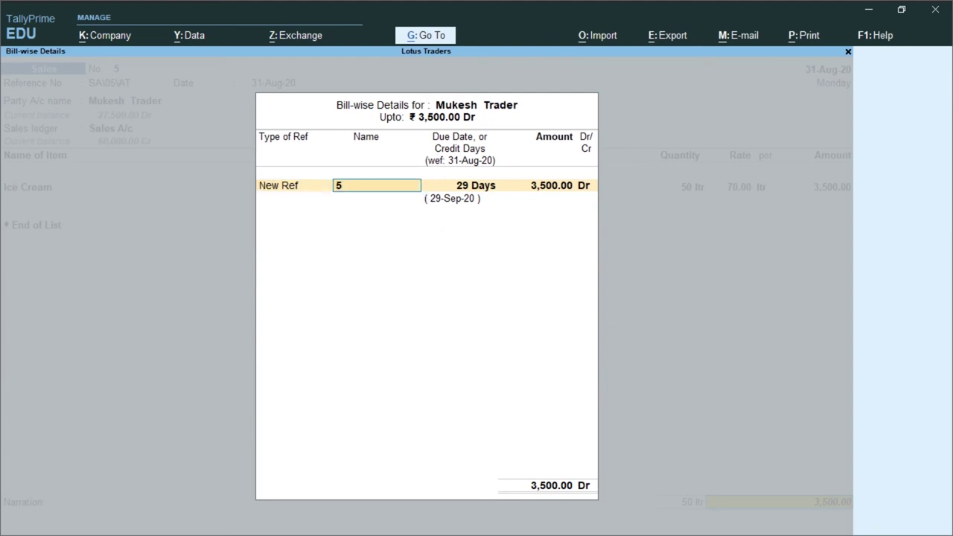
text(SA\05\AT)
key(Return)
key(Return)
key(Return)
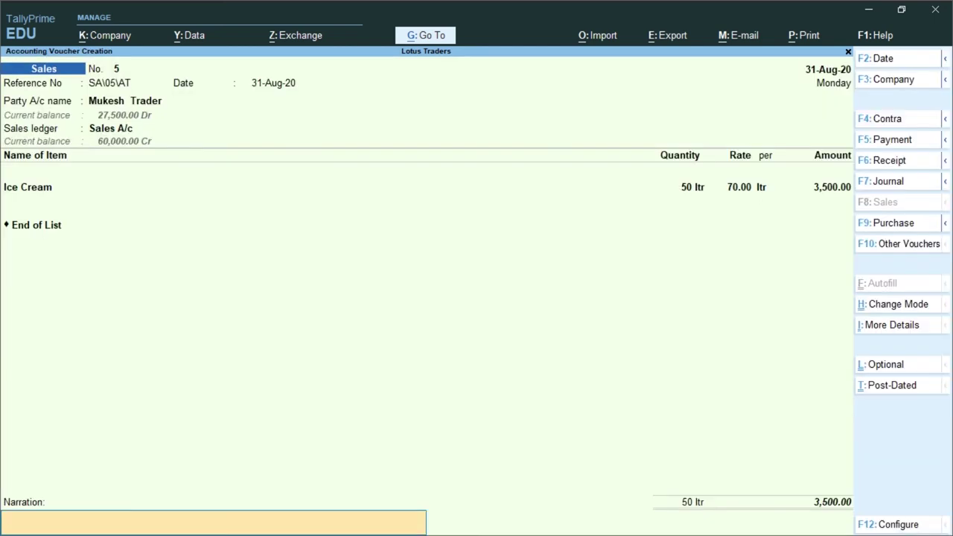
Save the sales voucher without a narration and leave voucher entry.
key(Return)
key(Return)
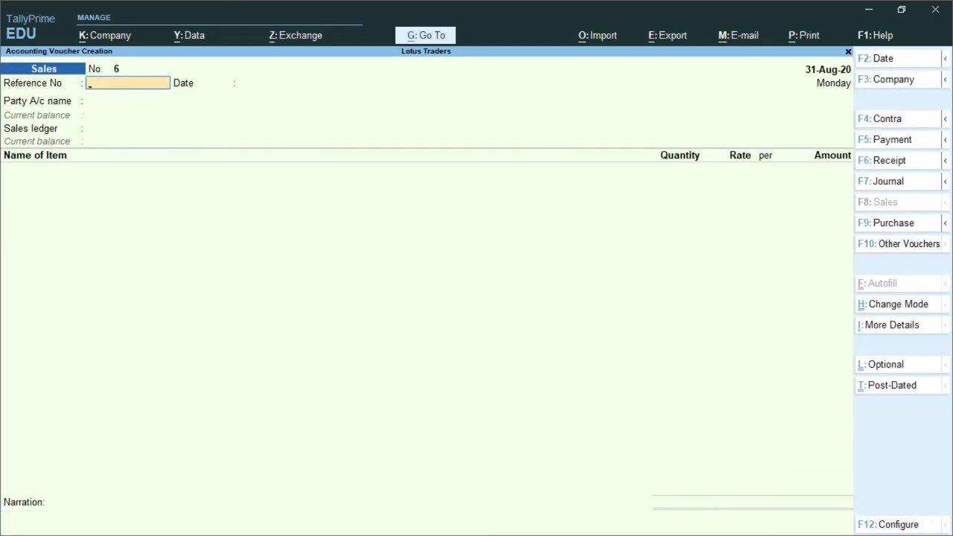
key(Escape)
key(Return)
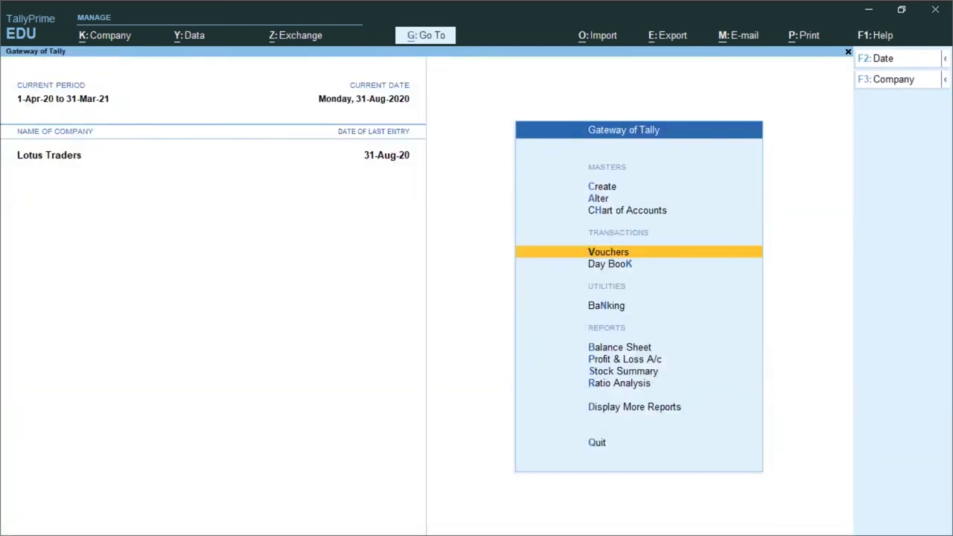
Open the receivables report from the outstandings in the statements of accounts.
key(Down)
key(Down)
key(Down)
key(Down)
key(Down)
key(Down)
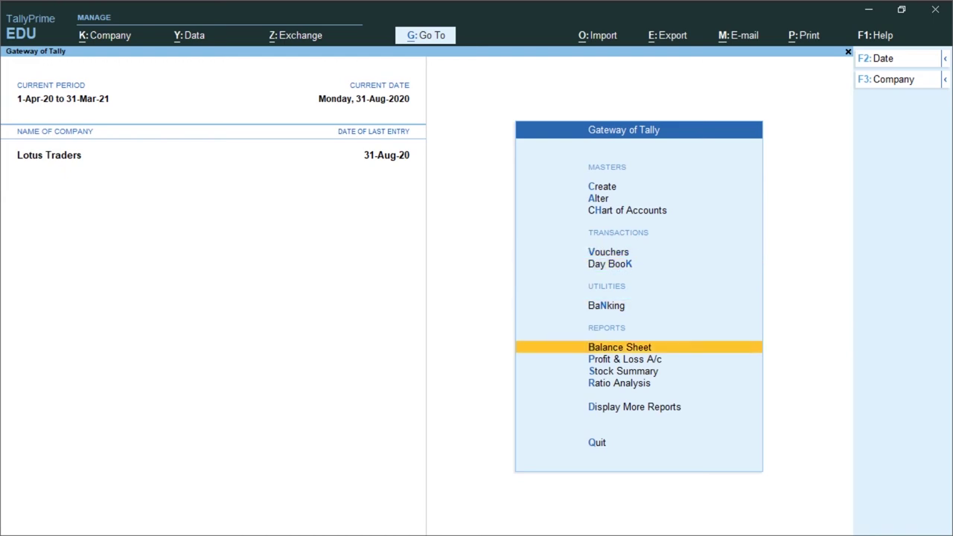
key(Down)
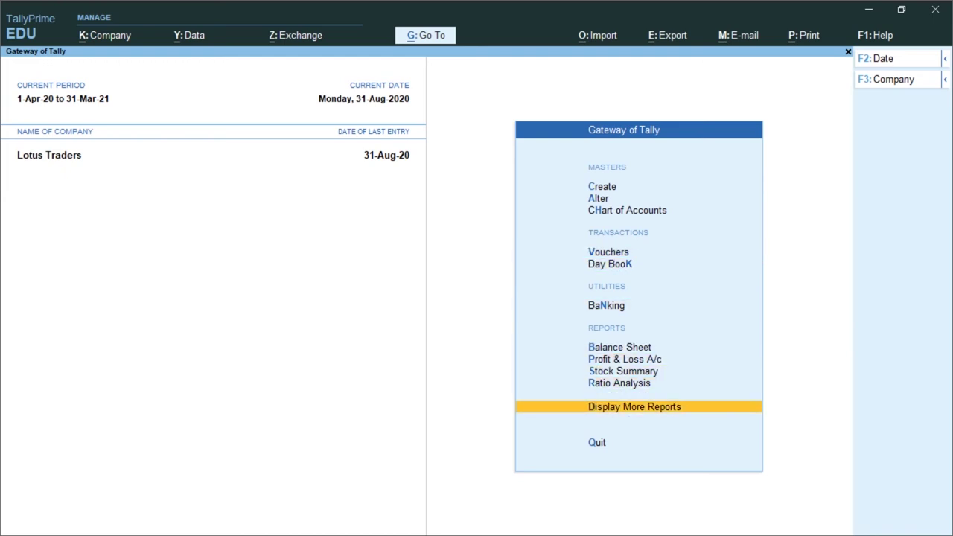
key(Return)
key(Down)
key(Down)
key(Down)
key(Down)
key(Down)
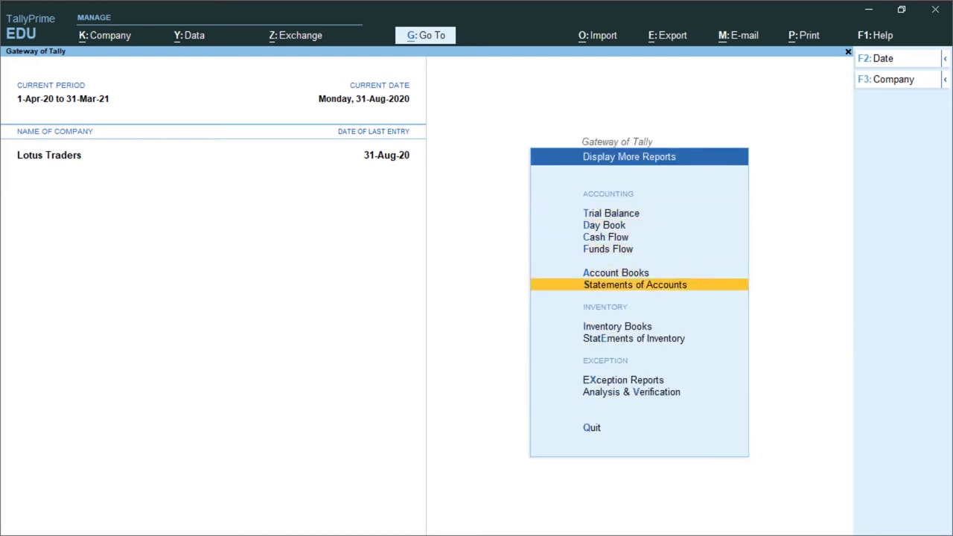
key(Return)
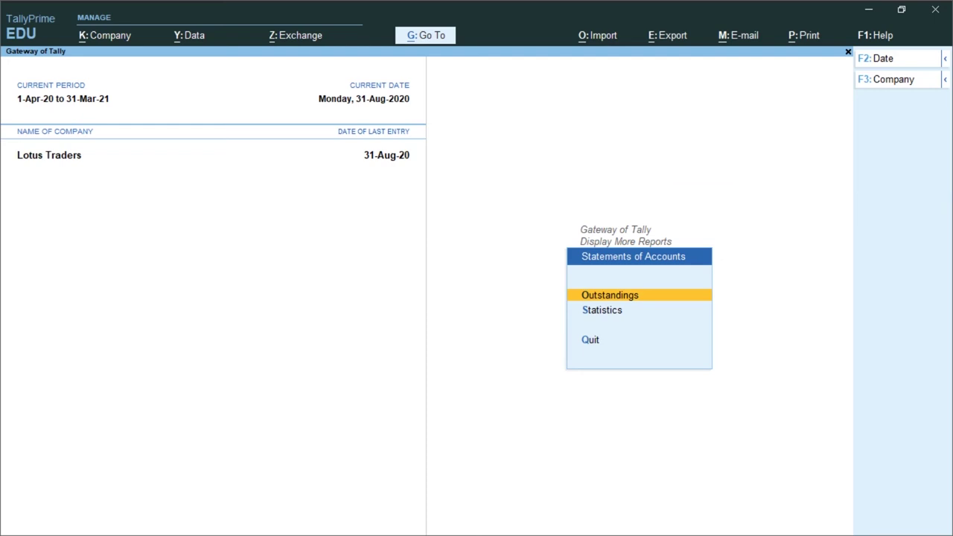
key(Return)
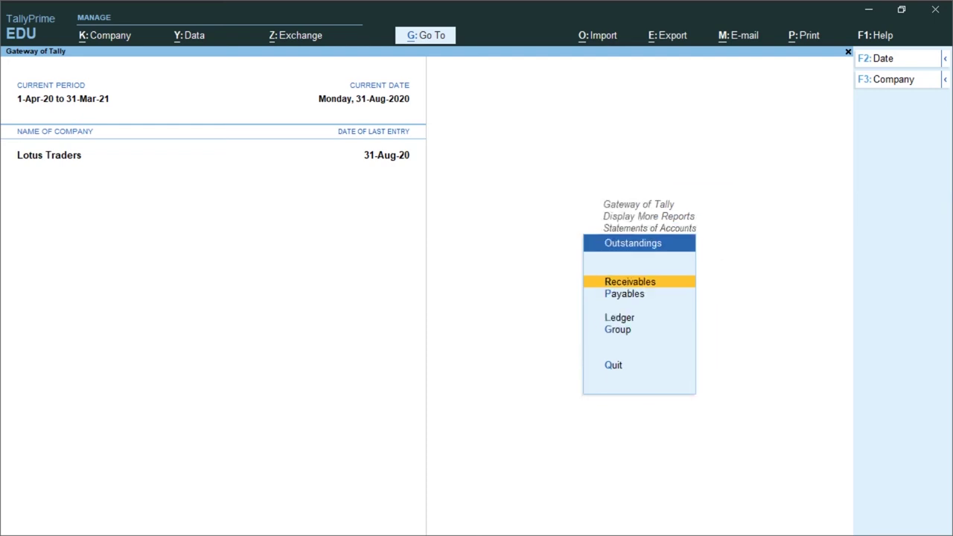
key(Return)
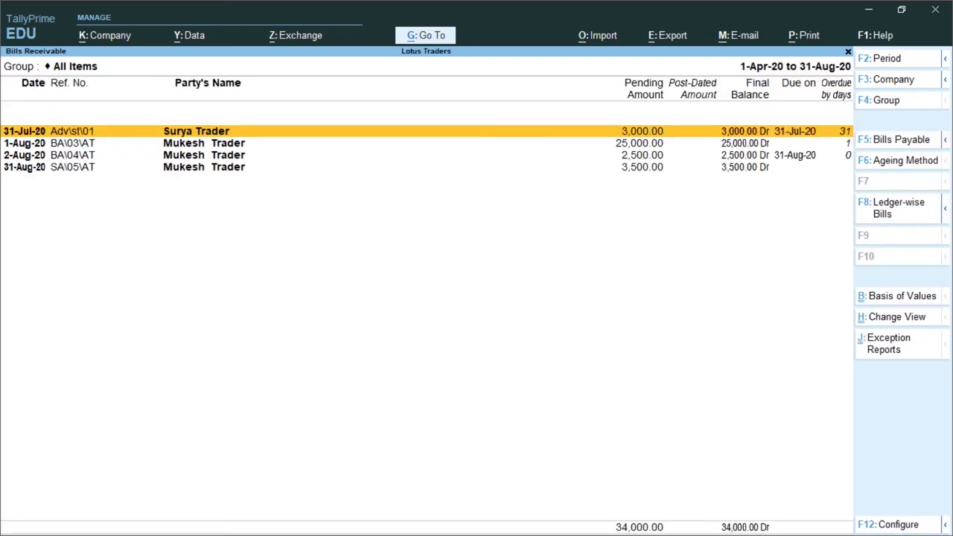
Show the bills receivable in detail with the vouchers behind each bill, and return to the Gateway of Tally.
key(alt)
key(alt+F1)
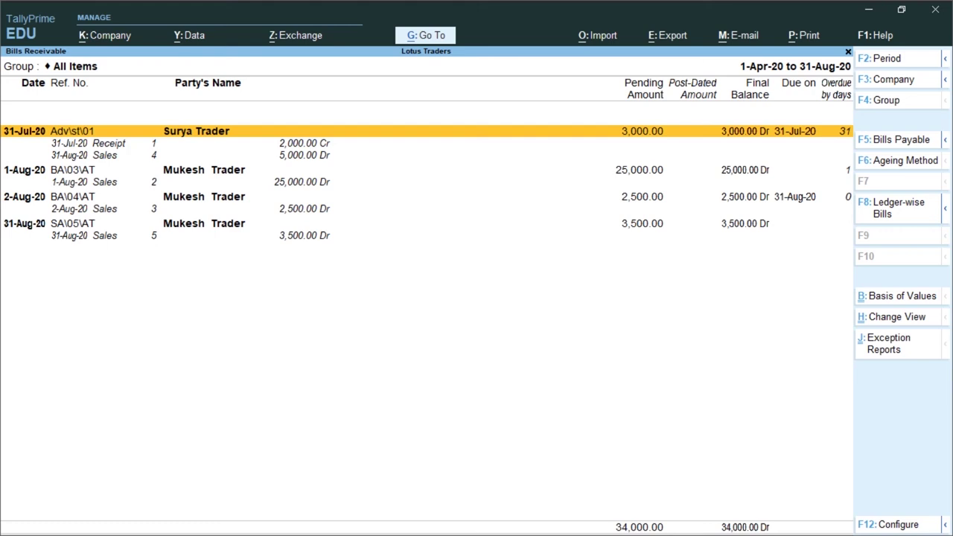
key(Escape)
key(Escape)
key(Escape)
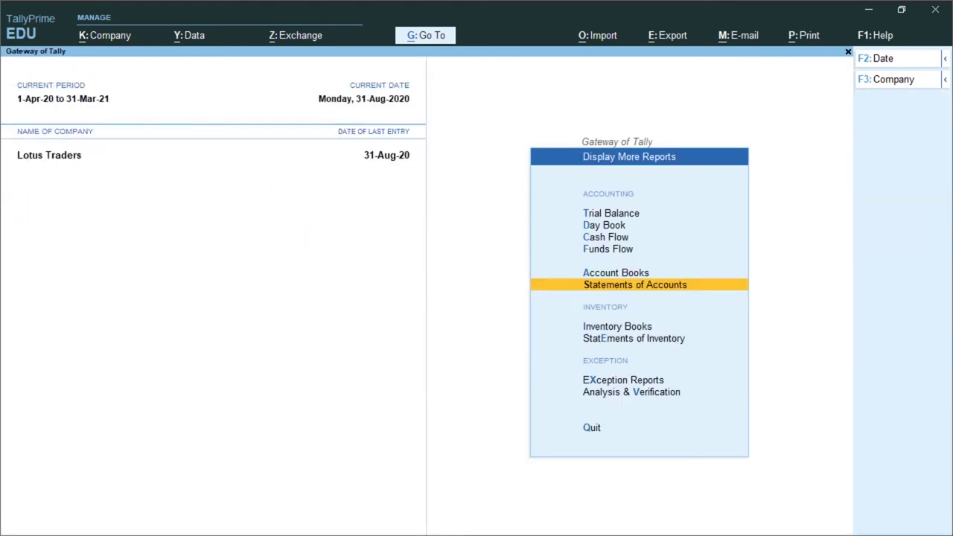
key(Escape)
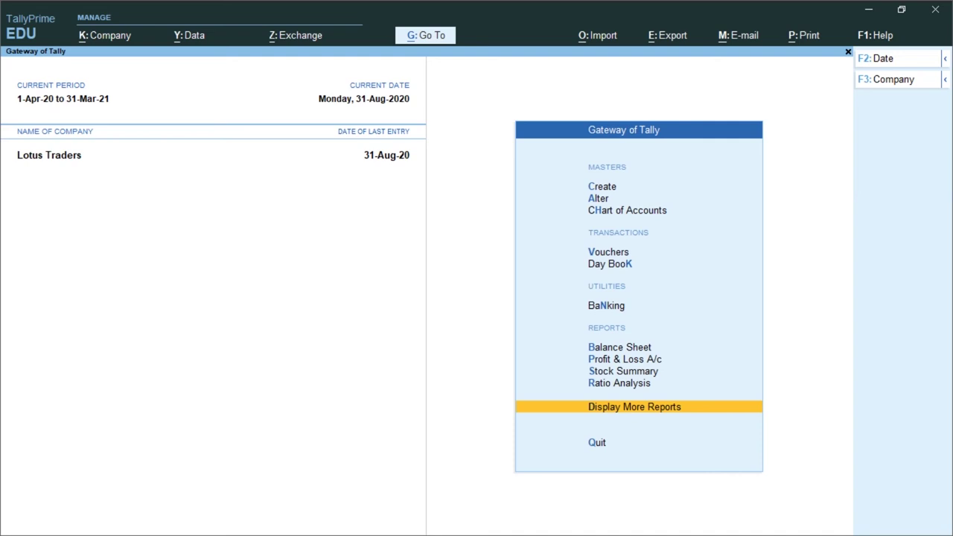
Start a new receipt voucher and set its date to 1-9-2020.
key(Up)
key(Up)
key(Up)
key(Up)
key(Up)
key(Up)
key(Up)
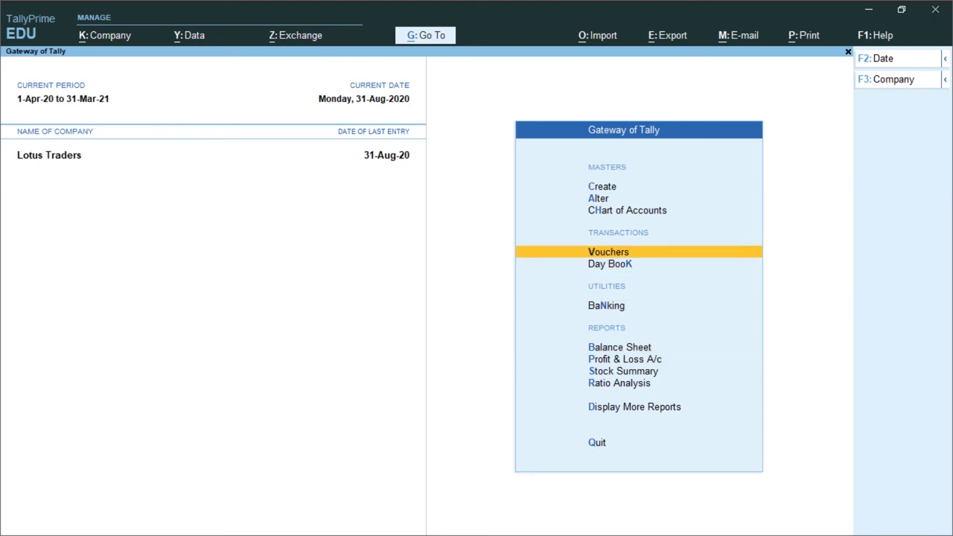
key(Return)
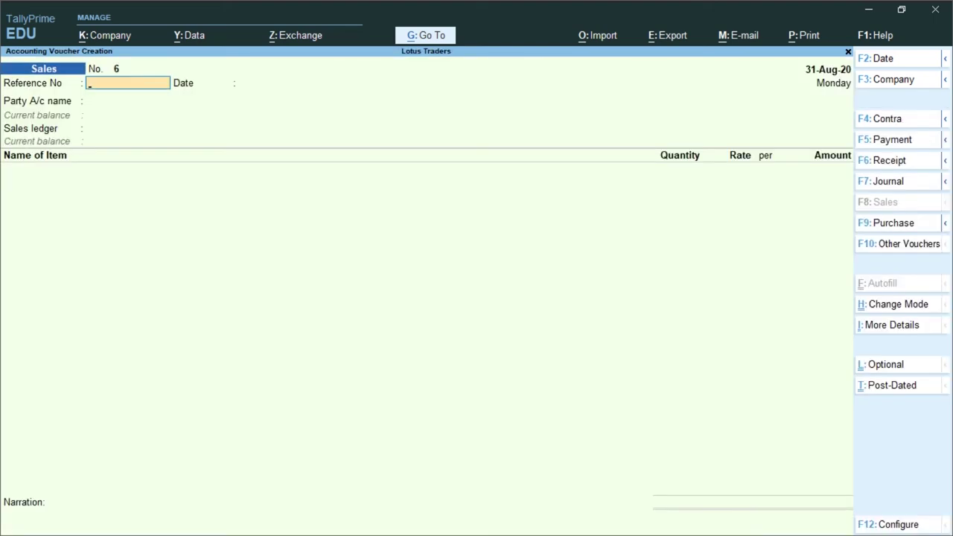
key(F6)
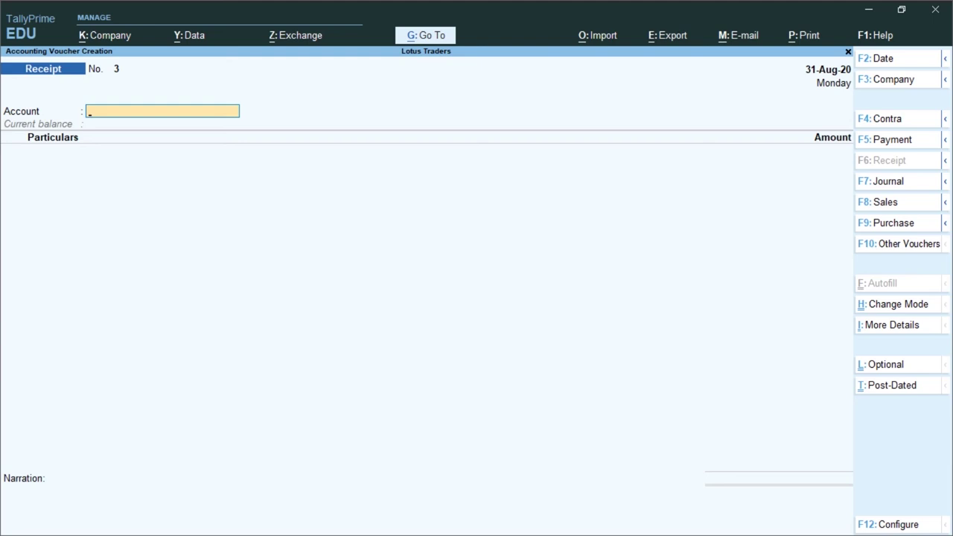
key(F2)
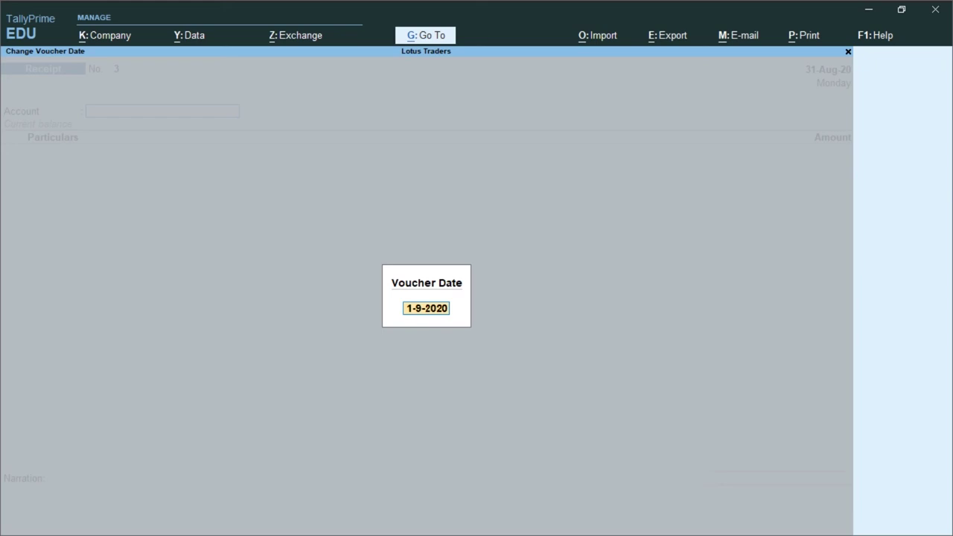
key(Return)
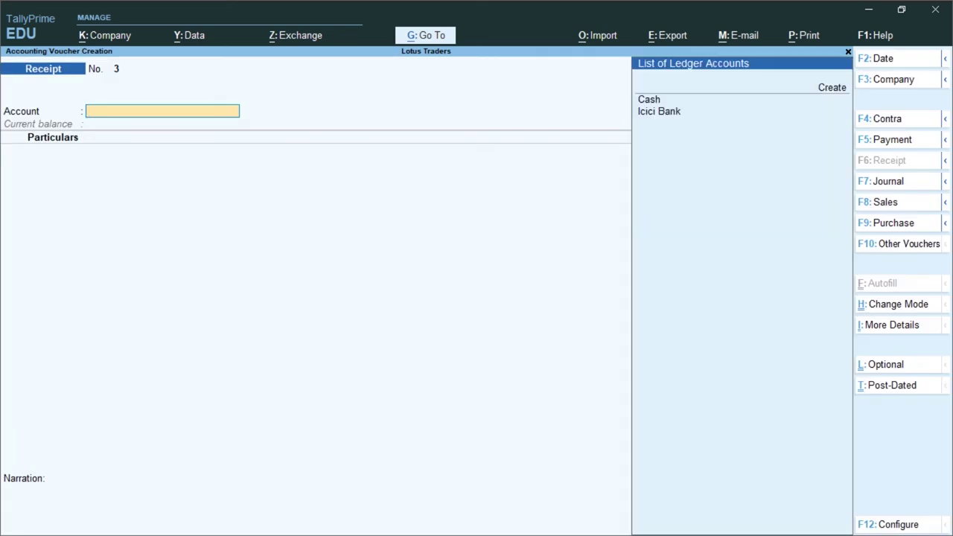
Choose Icici Bank as the receiving account and Mukesh Trader as the party in the receipt.
key(Down)
key(Down)
key(Down)
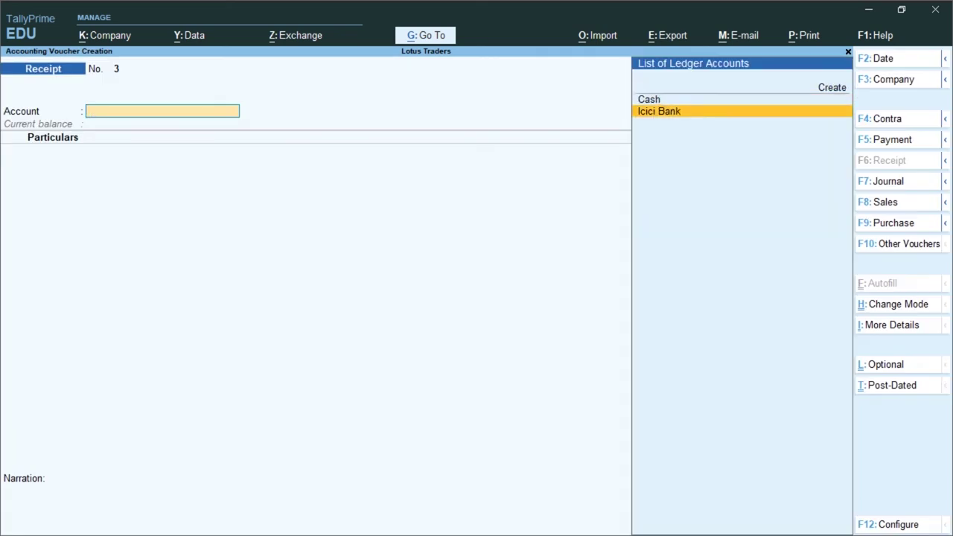
key(Return)
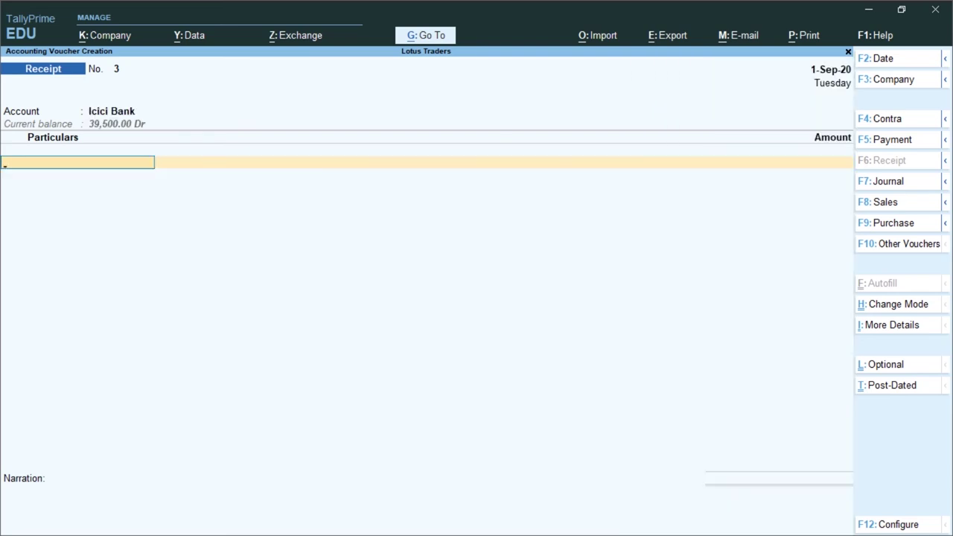
text(M)
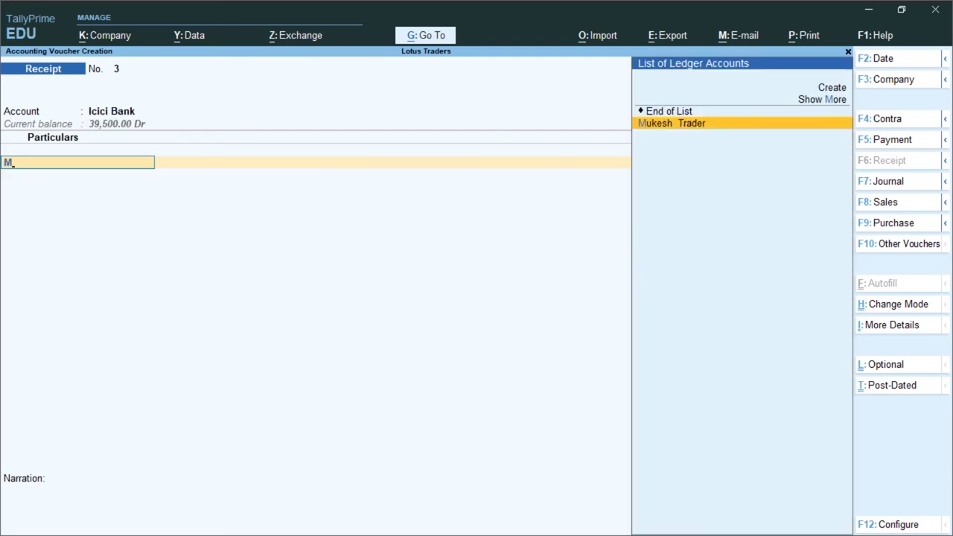
key(Return)
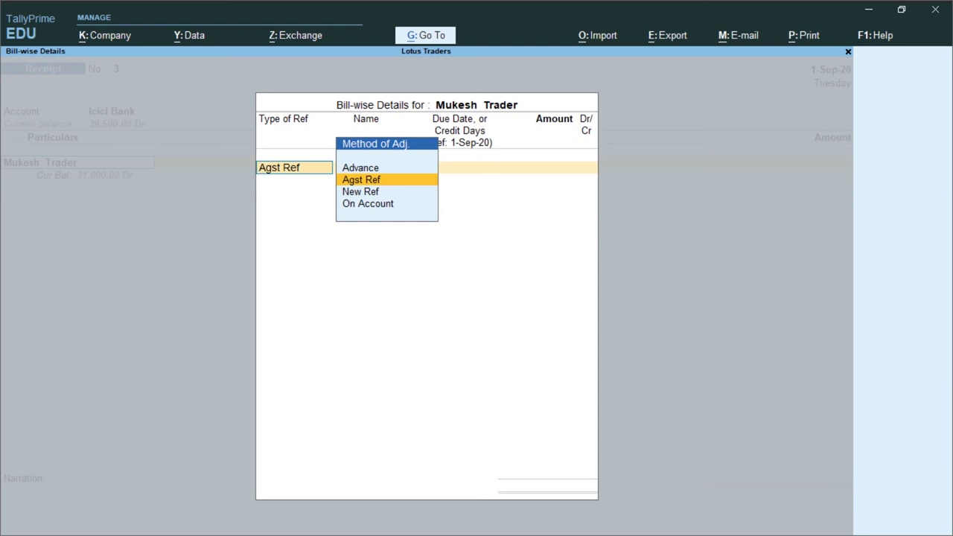
Allocate 20,000 of Mukesh Trader's receipt as On Account in the bill-wise details.
key(Down)
key(Down)
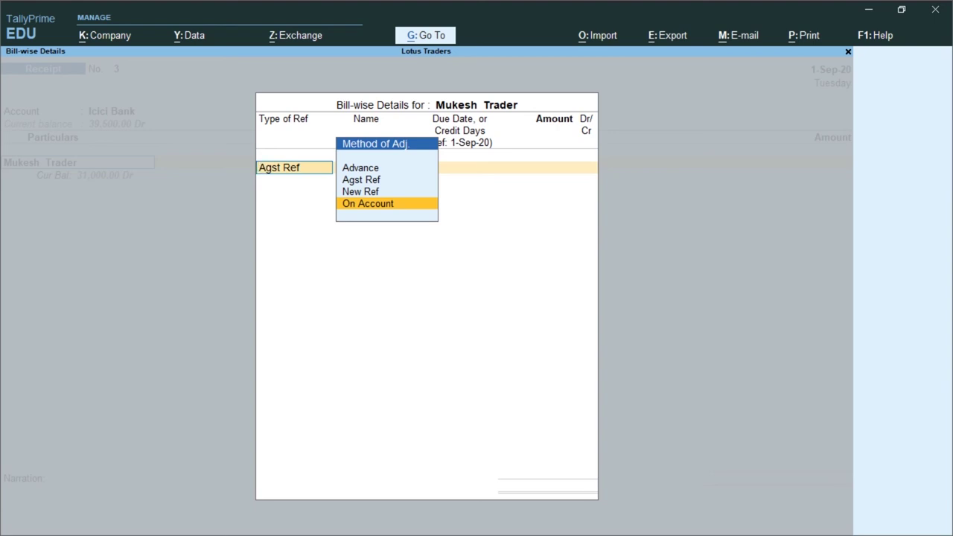
key(Return)
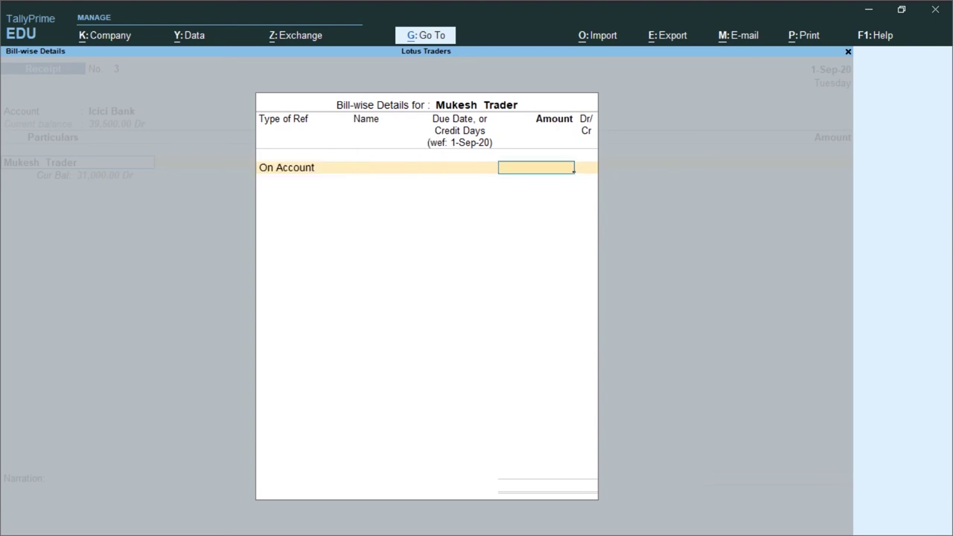
text(20000)
key(Return)
key(Return)
key(Return)
Keep the Cheque/DD bank allocation without an instrument number or bank, save the receipt without a narration and leave voucher entry.
key(Return)
key(Return)
key(Return)
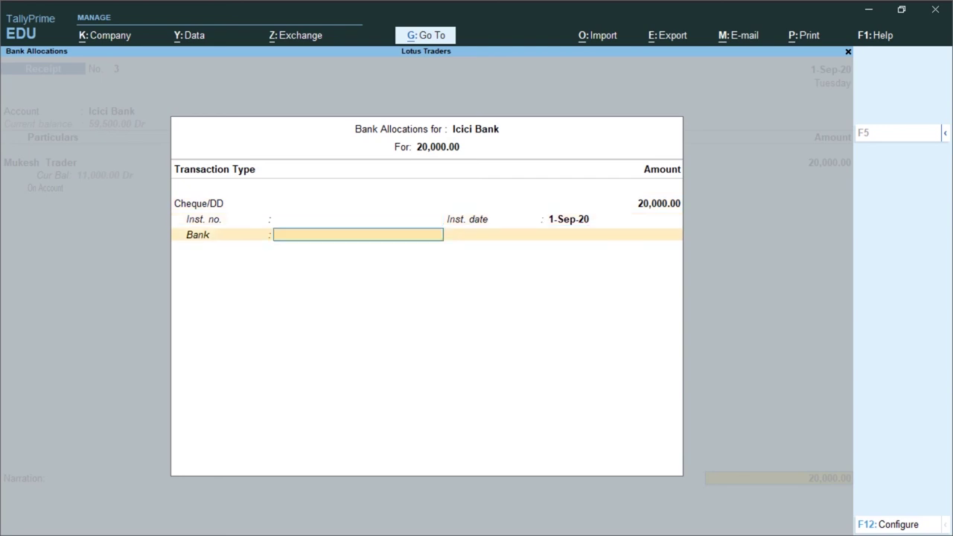
key(Return)
key(Return)
key(Return)
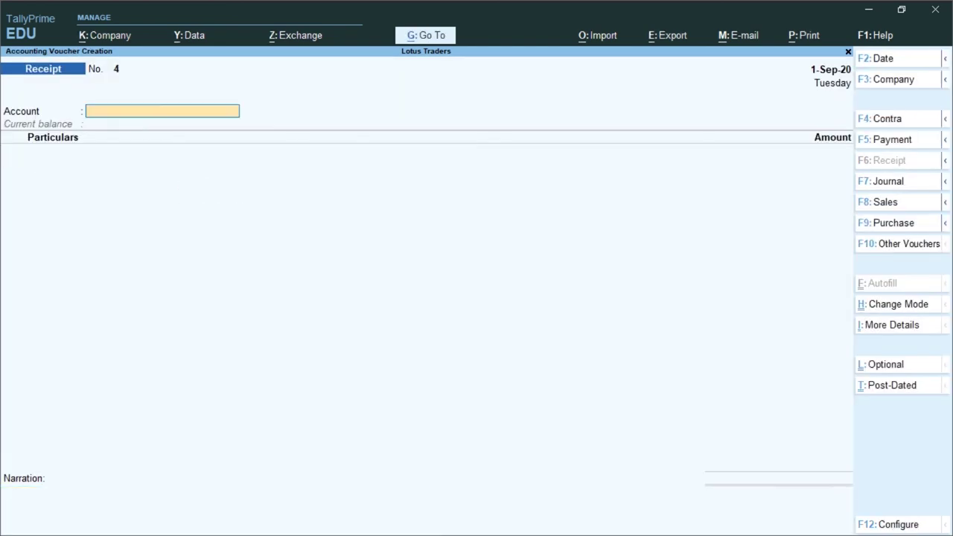
key(Escape)
key(Return)
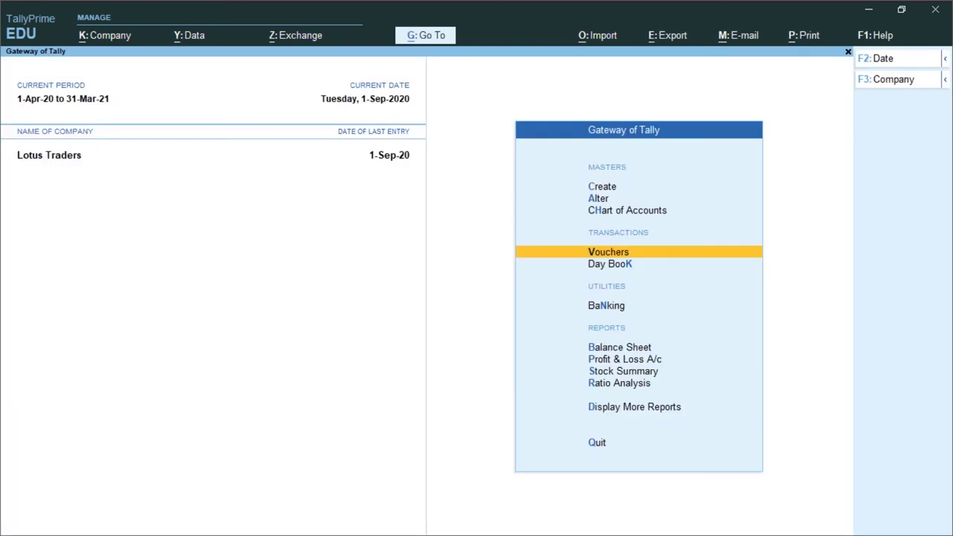
Go to the outstandings reports within the statements of accounts.
key(Down)
key(Down)
key(Down)
key(Down)
key(Down)
key(Down)
key(Down)
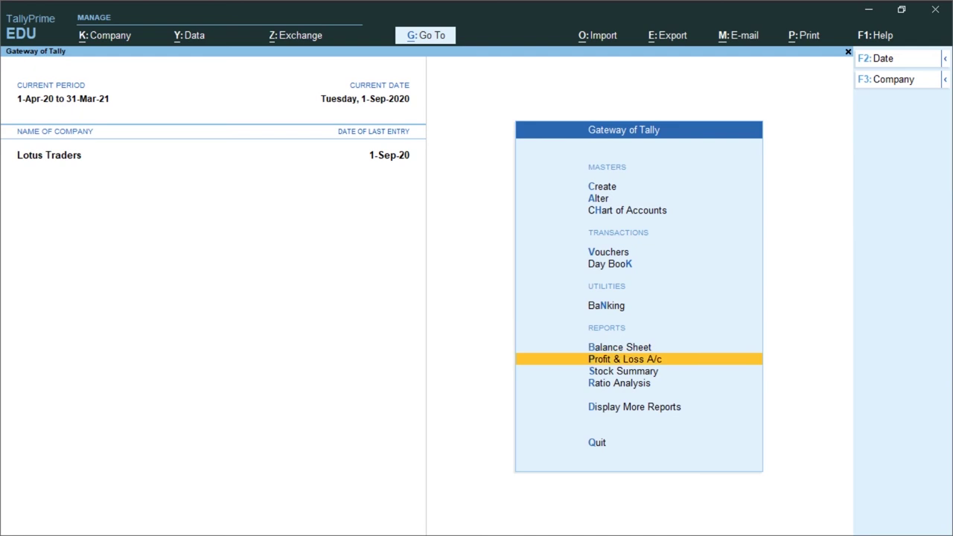
key(Return)
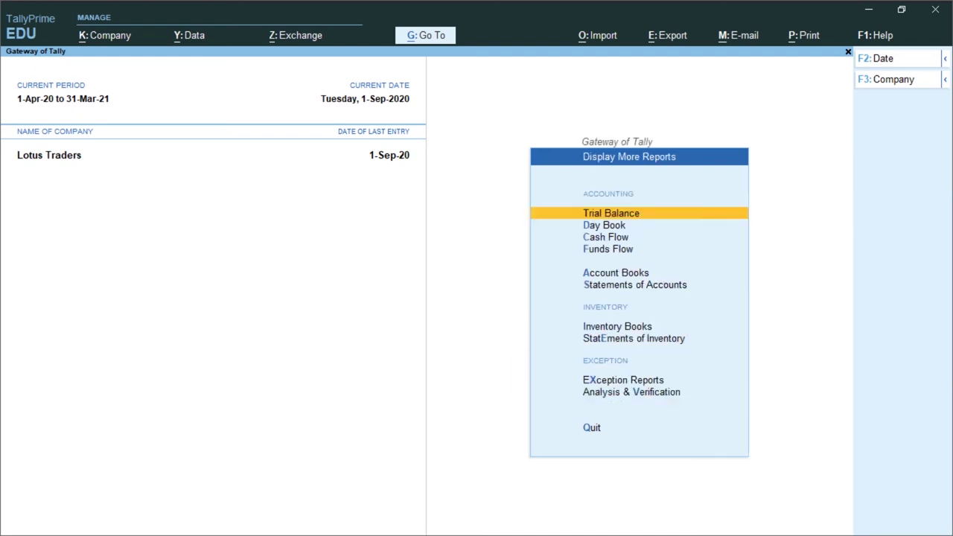
key(Down)
key(Down)
key(Down)
key(Down)
key(Down)
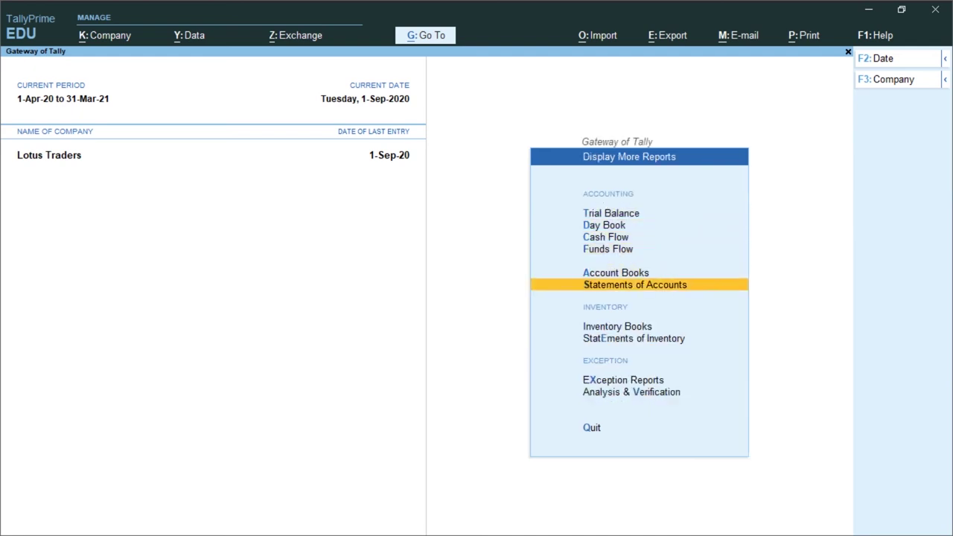
key(Return)
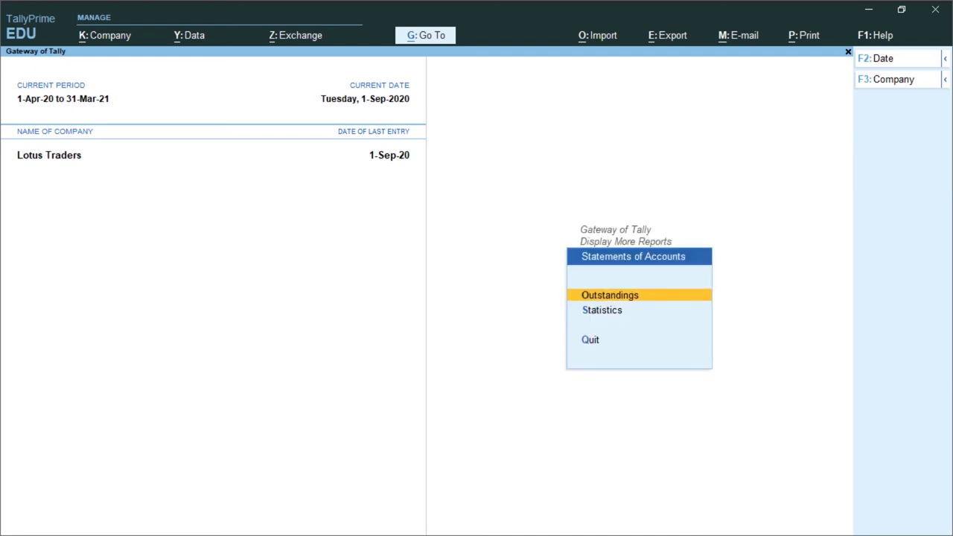
key(Return)
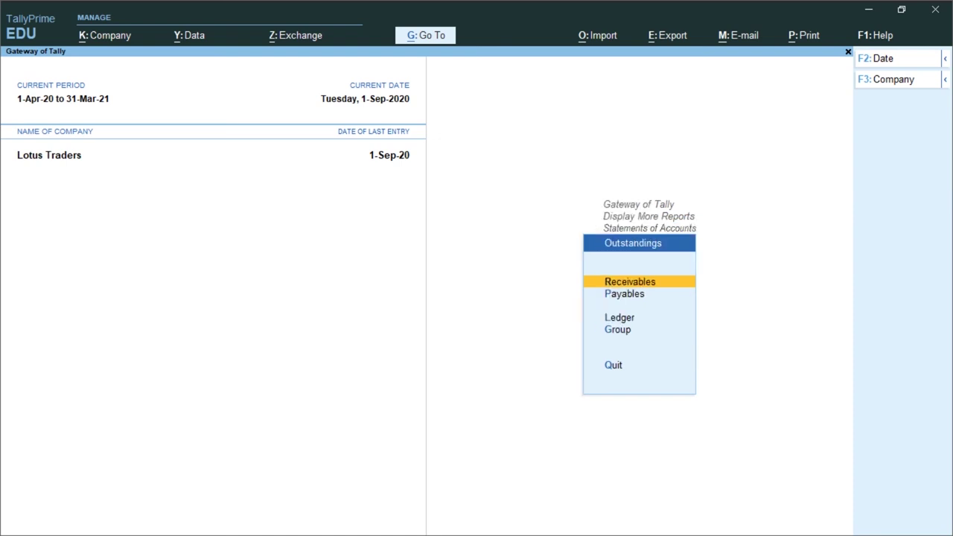
View Mukesh Trader's ledger outstandings, examine the pending bills and the On Account entry, and close the report.
key(Down)
key(Down)
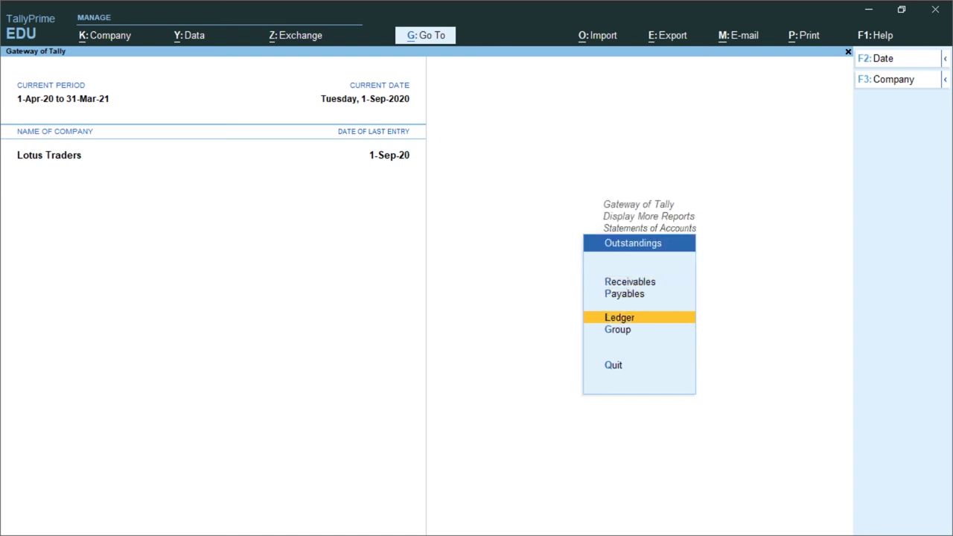
key(Return)
key(Down)
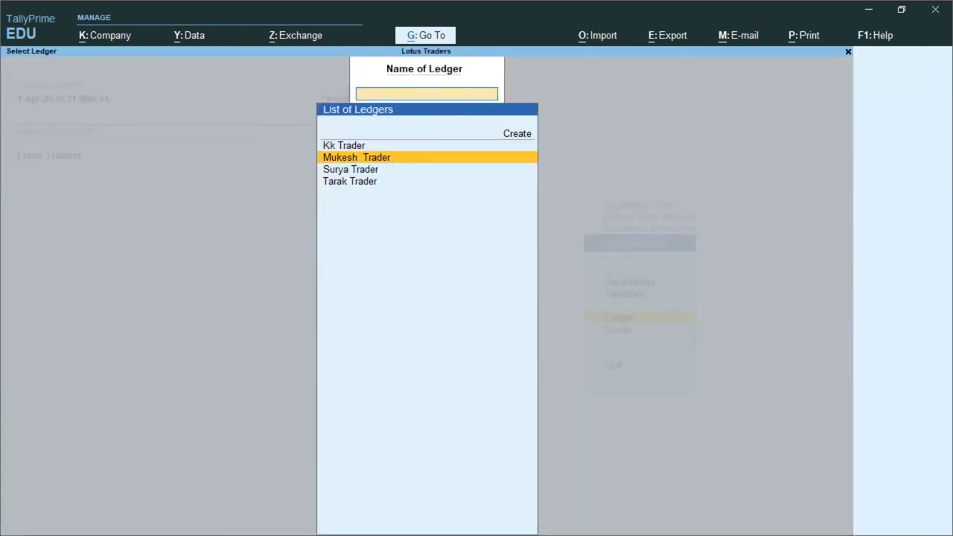
key(Return)
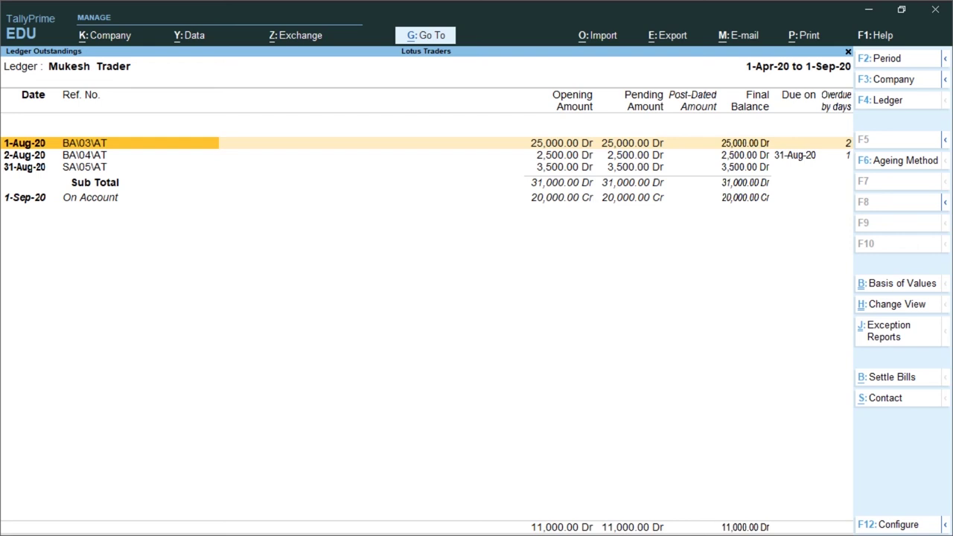
key(Down)
key(Down)
key(Down)
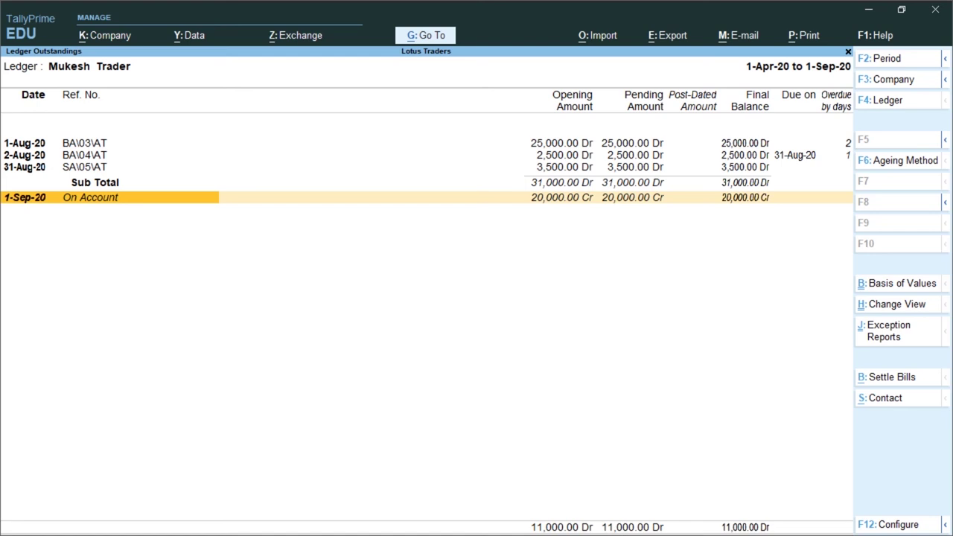
key(Escape)
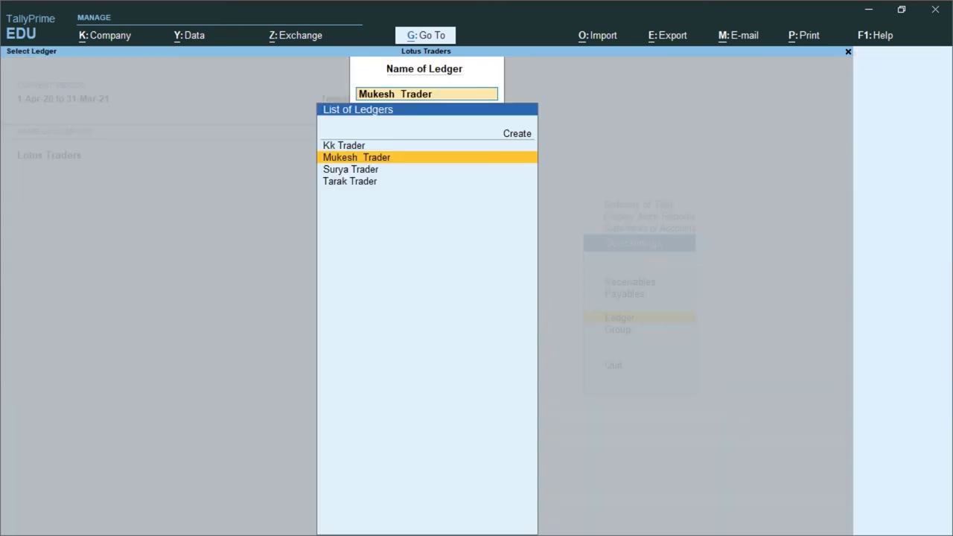
key(Escape)
key(Escape)
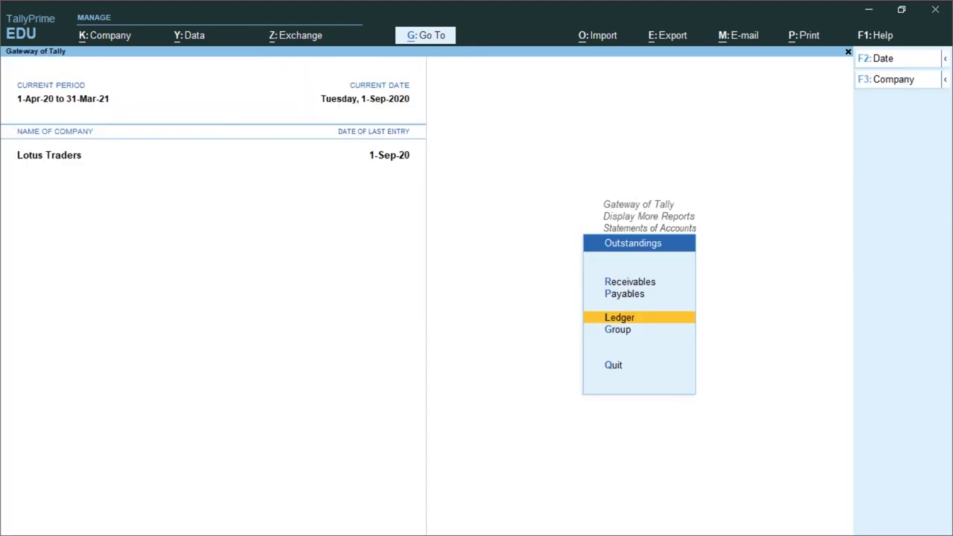
View the Bills Receivable outstandings in detailed form, examine each bill's vouchers, and leave the statements of accounts.
key(Up)
key(Up)
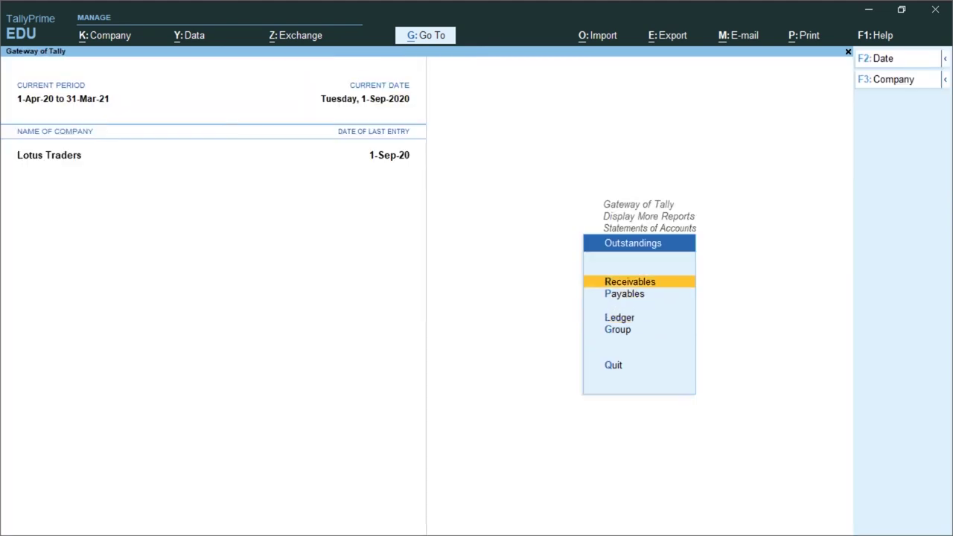
key(Return)
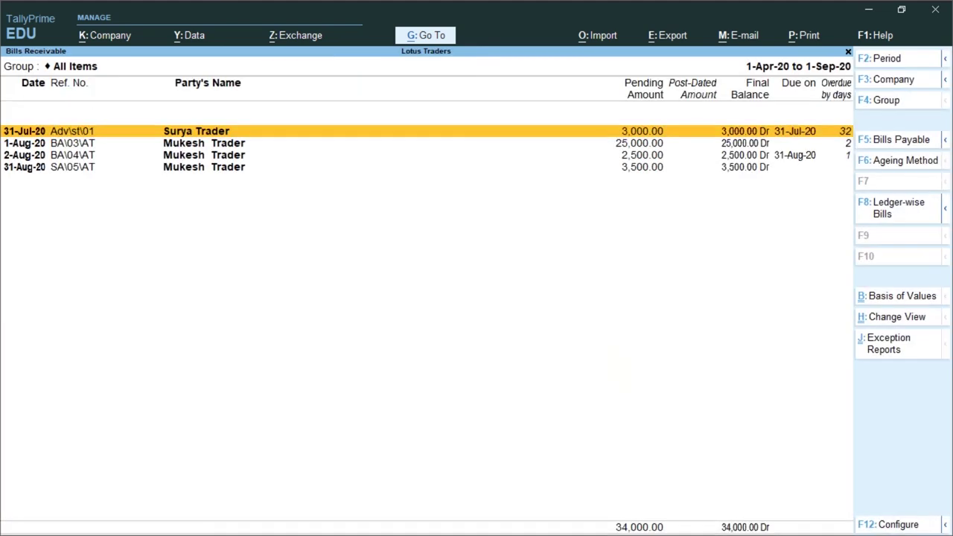
key(alt+F1)
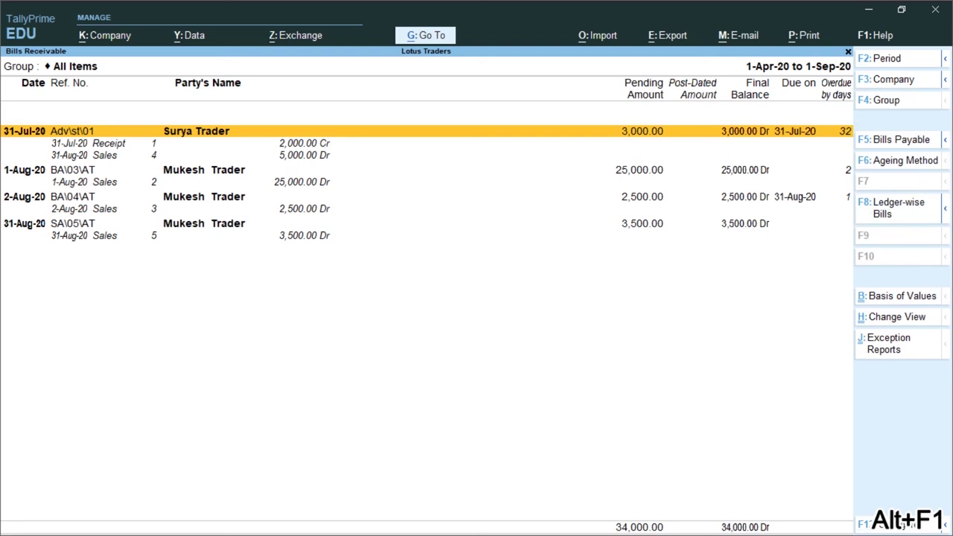
key(Escape)
key(Escape)
key(Escape)
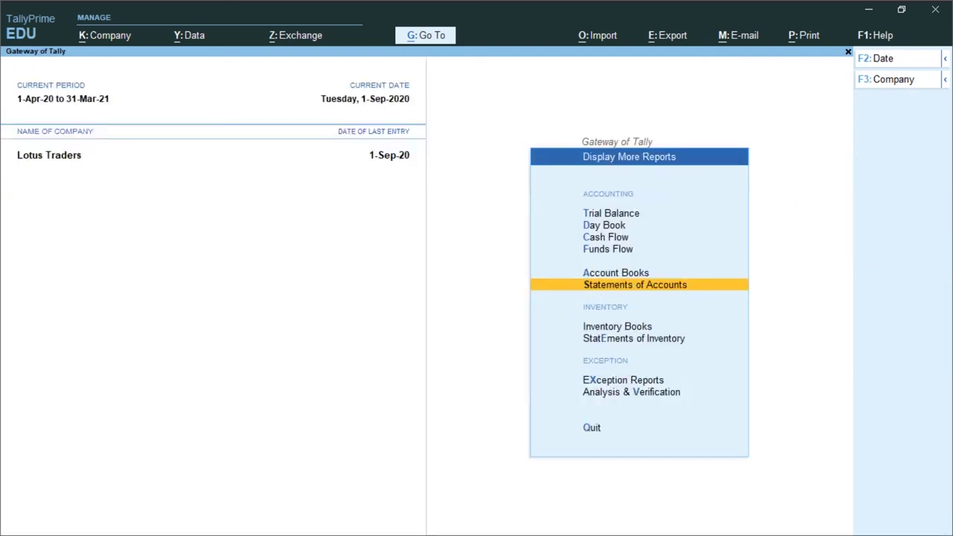
Display Mukesh Trader's ledger vouchers from the account books in detailed form.
key(Up)
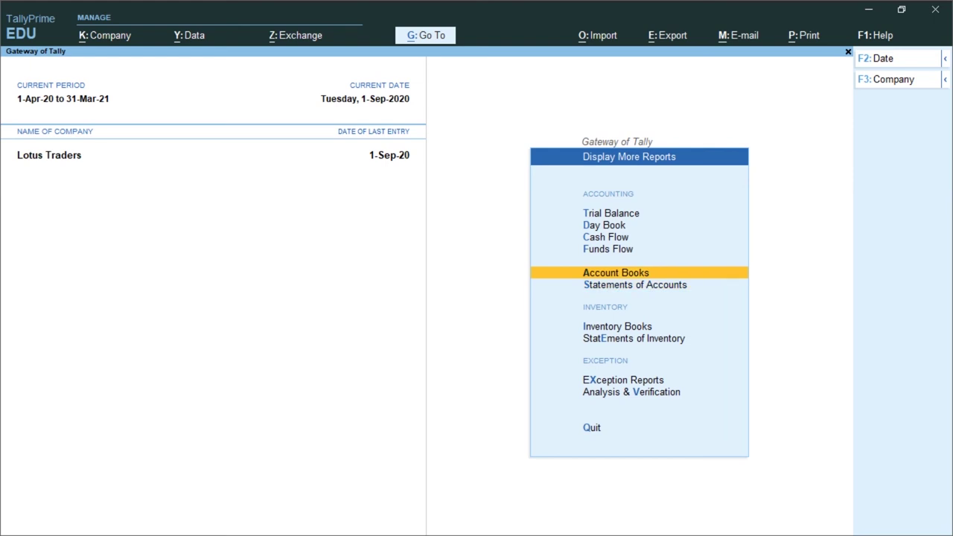
key(Return)
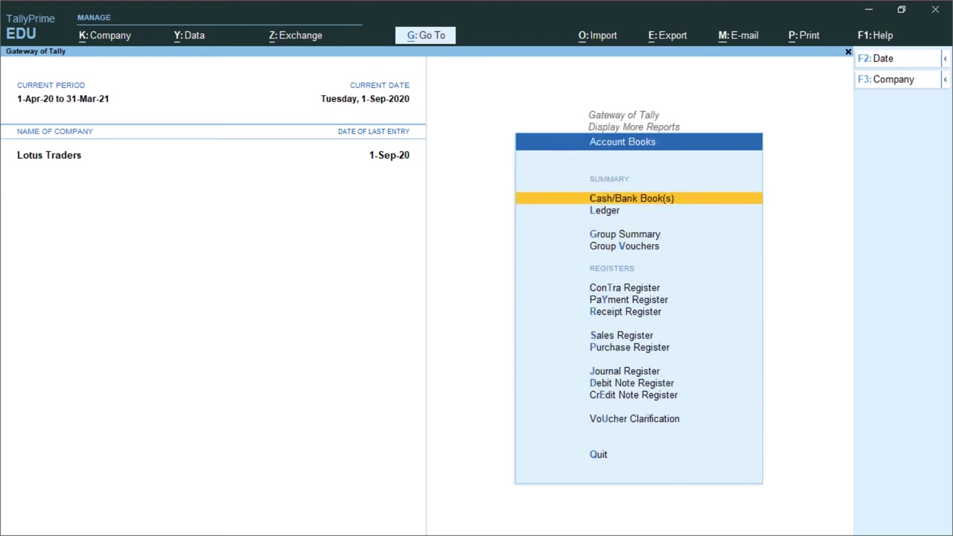
key(Down)
key(Down)
key(Up)
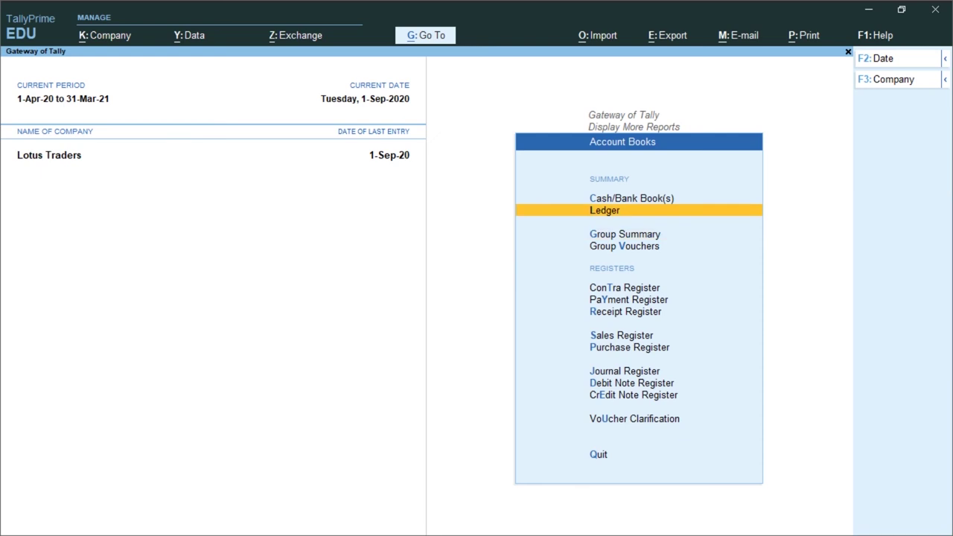
key(Return)
key(Down)
key(Down)
key(Down)
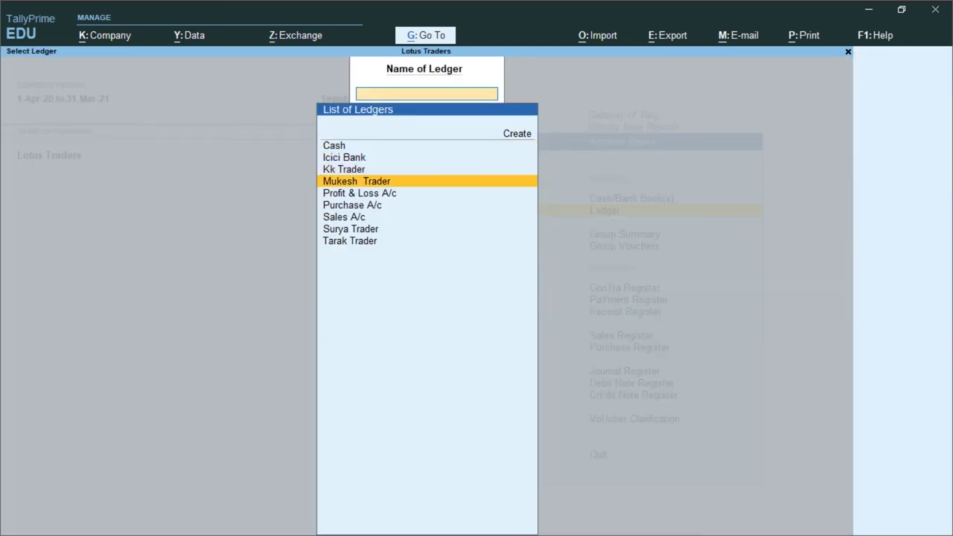
key(Return)
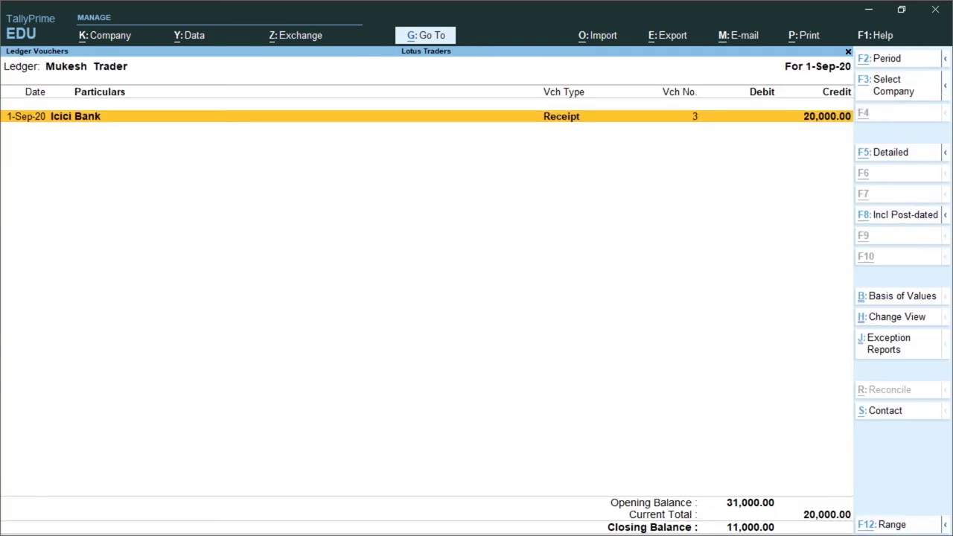
key(alt+F1)
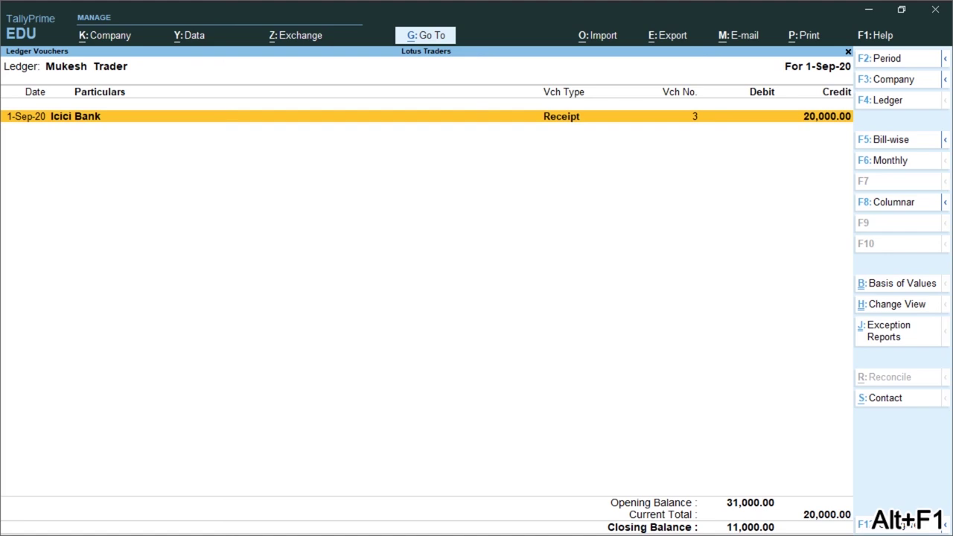
Open the 1-Sep-20 Icici Bank receipt from the ledger, examine its entry, and quit without altering it.
key(Return)
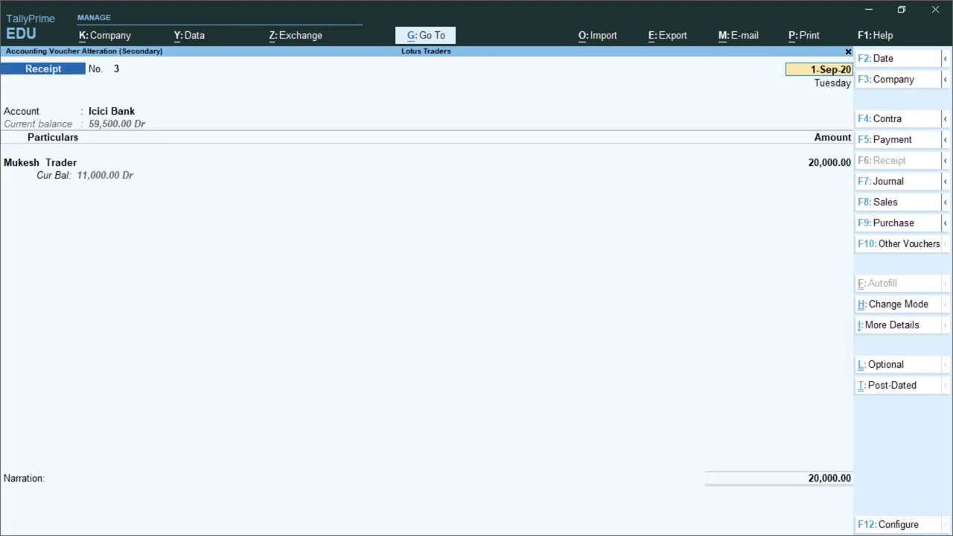
key(BackSpace)
key(Escape)
key(Return)
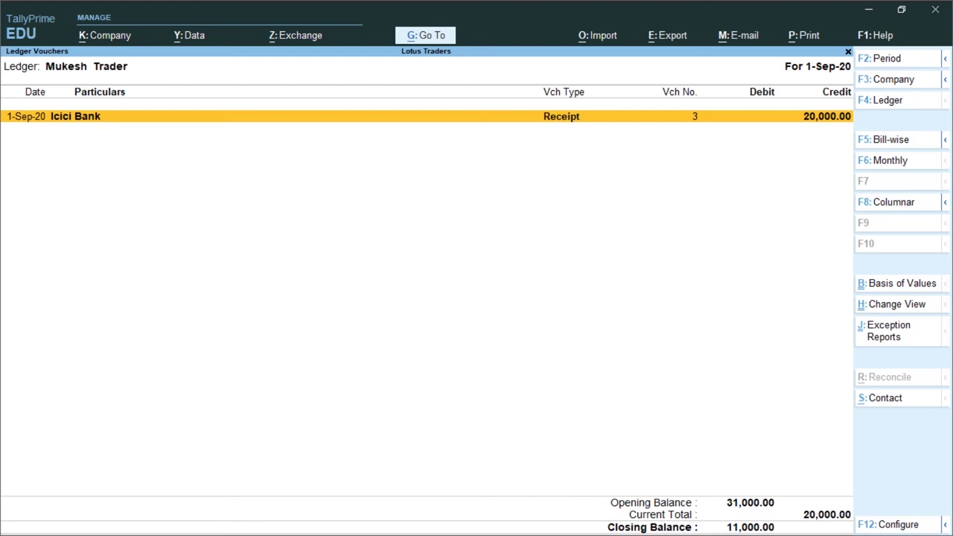
Close Mukesh Trader's ledger vouchers and the account books, returning to the Gateway of Tally.
key(Escape)
key(BackSpace)
key(Escape)
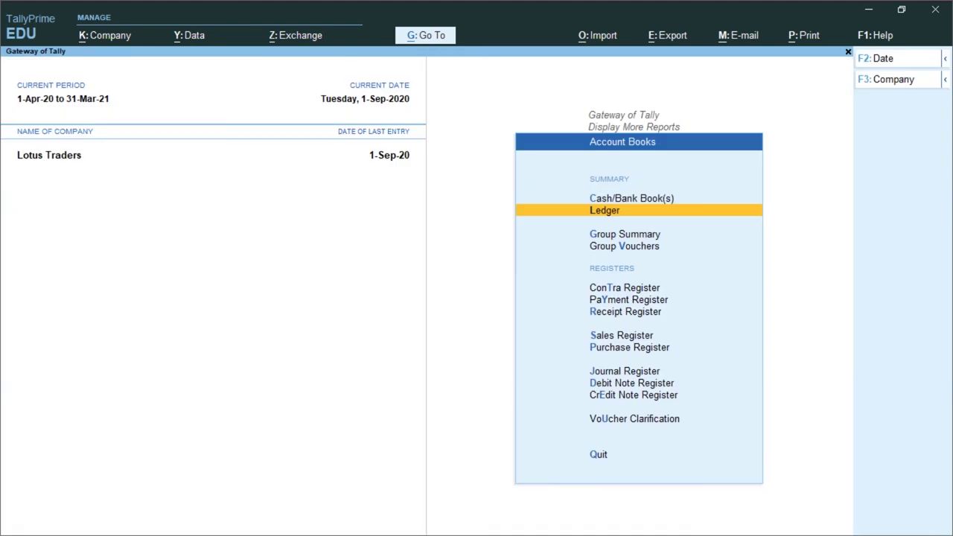
key(Escape)
key(Escape)
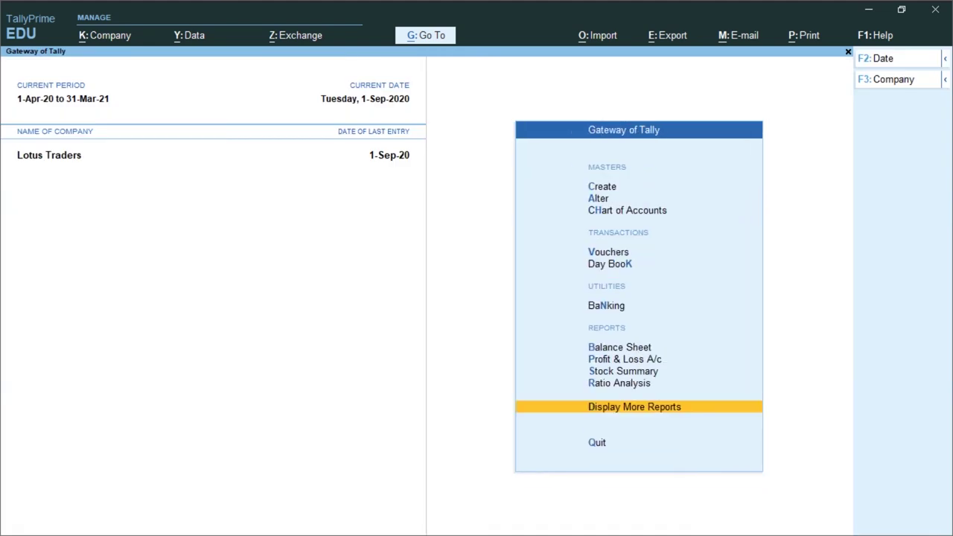